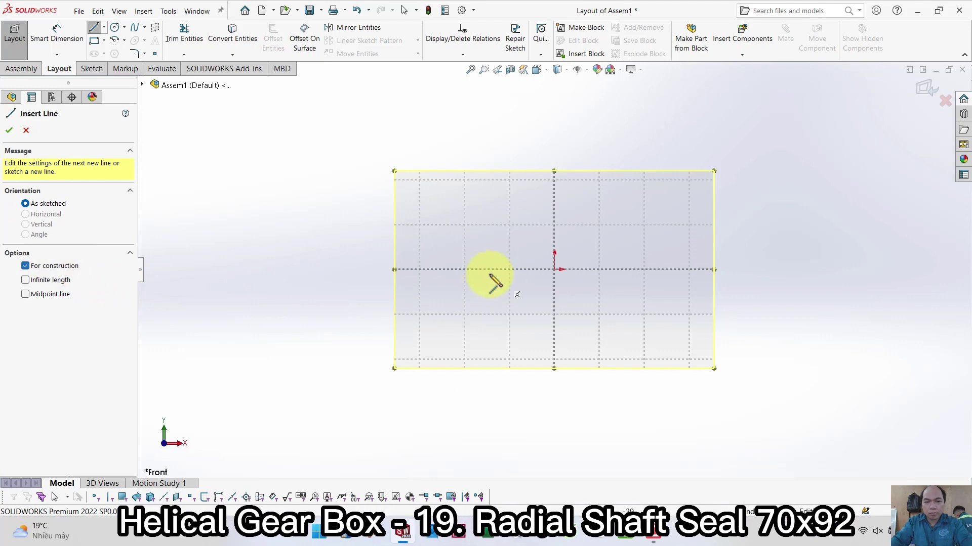
- Draw a horizontal construction line ending at the origin and a vertical construction line rising from the origin
{"action": "left_click", "coordinate": [471, 269]}
{"action": "left_click", "coordinate": [554, 269]}
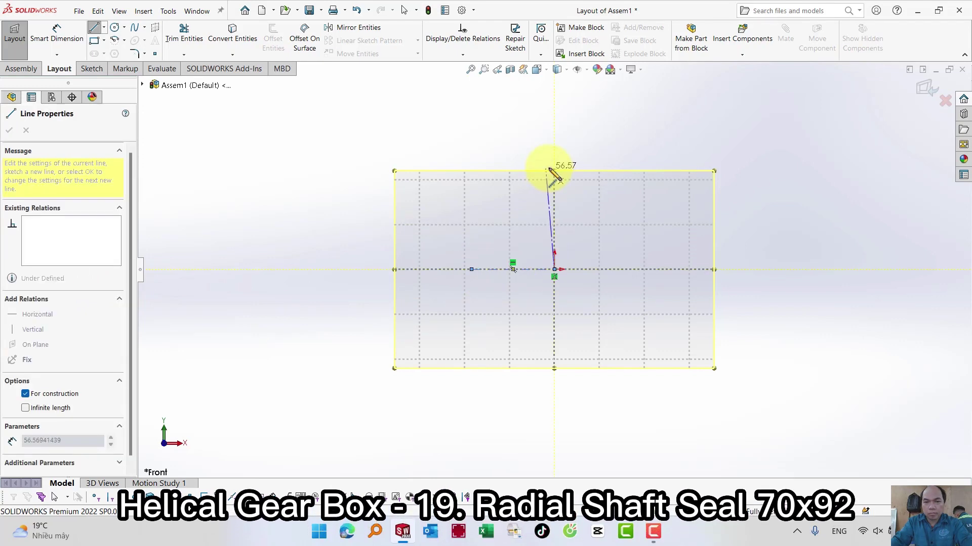
{"action": "left_click", "coordinate": [554, 177]}
{"action": "key", "text": "Escape"}
- Sketch the seal's outer profile from the top edge down an about 10 mm right edge on the centreline, around the pointed lip, to a short upper-left edge
{"action": "key", "text": "s"}
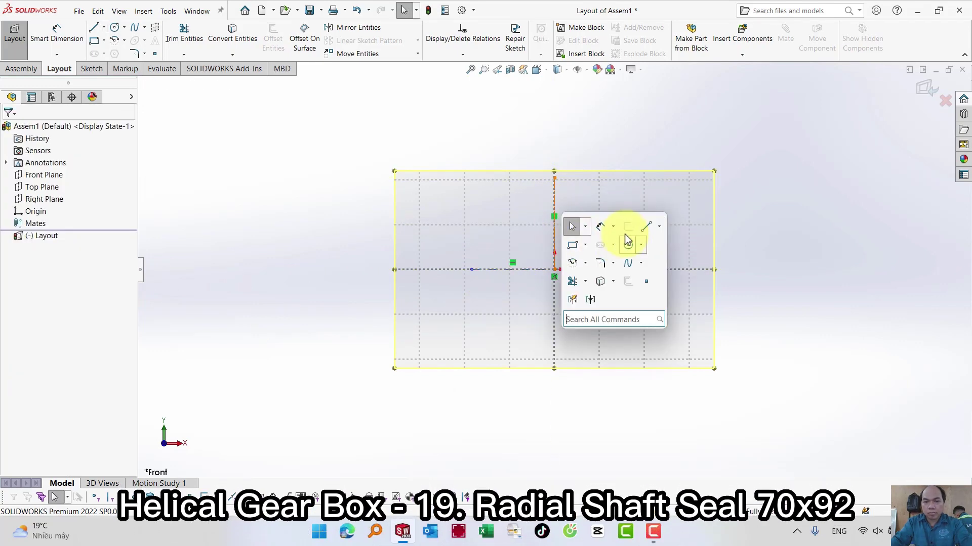
{"action": "left_click", "coordinate": [642, 228]}
{"action": "scroll", "coordinate": [557, 192], "scroll_direction": "down", "scroll_amount": 5}
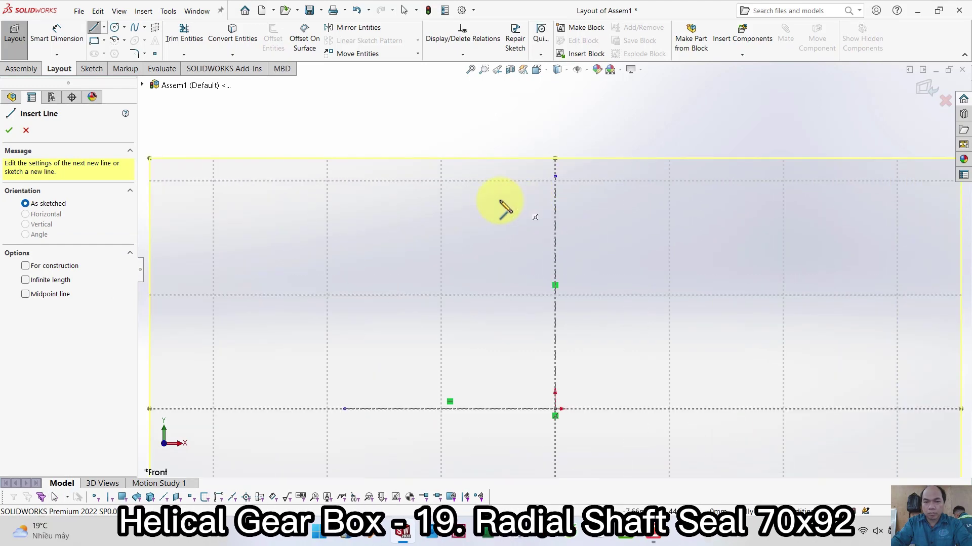
{"action": "left_click", "coordinate": [555, 191]}
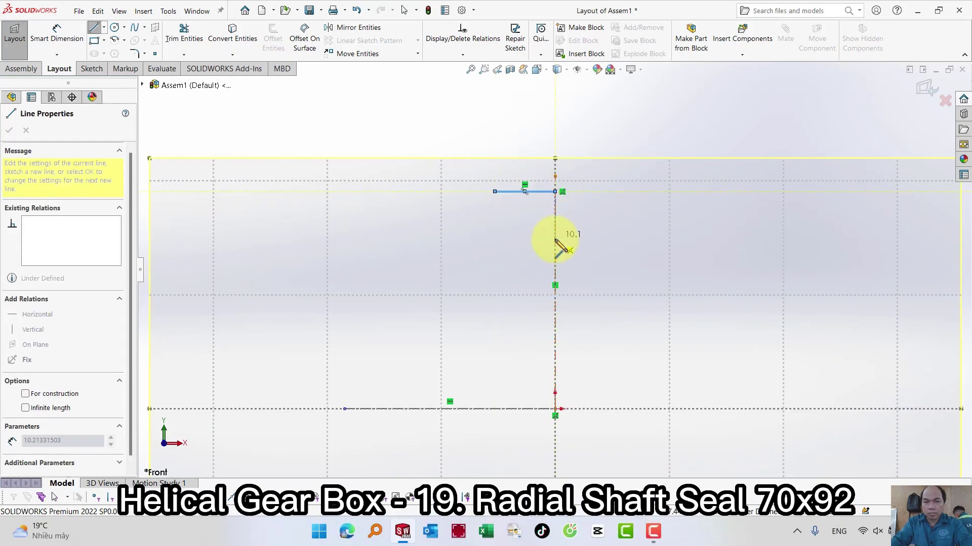
{"action": "left_click", "coordinate": [555, 240]}
{"action": "left_click", "coordinate": [533, 252]}
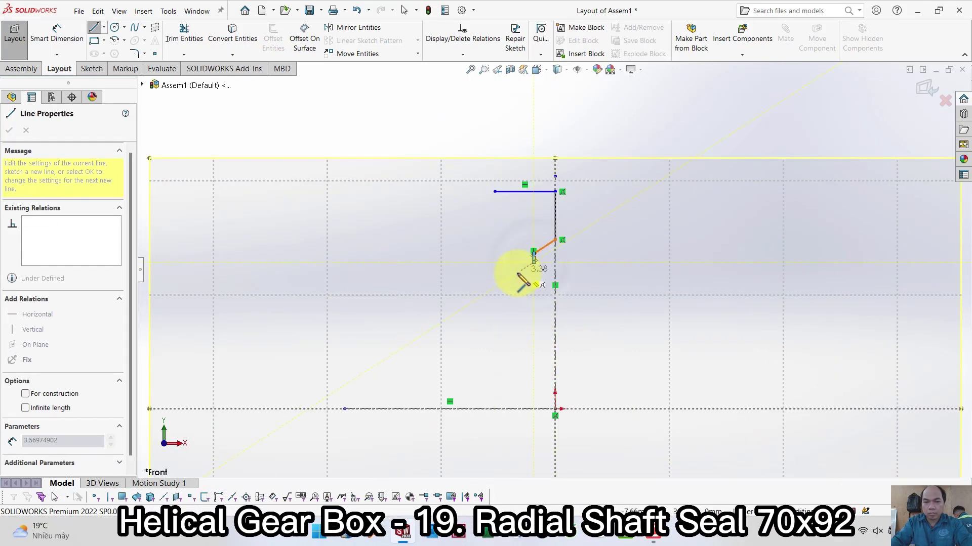
{"action": "left_click", "coordinate": [511, 277]}
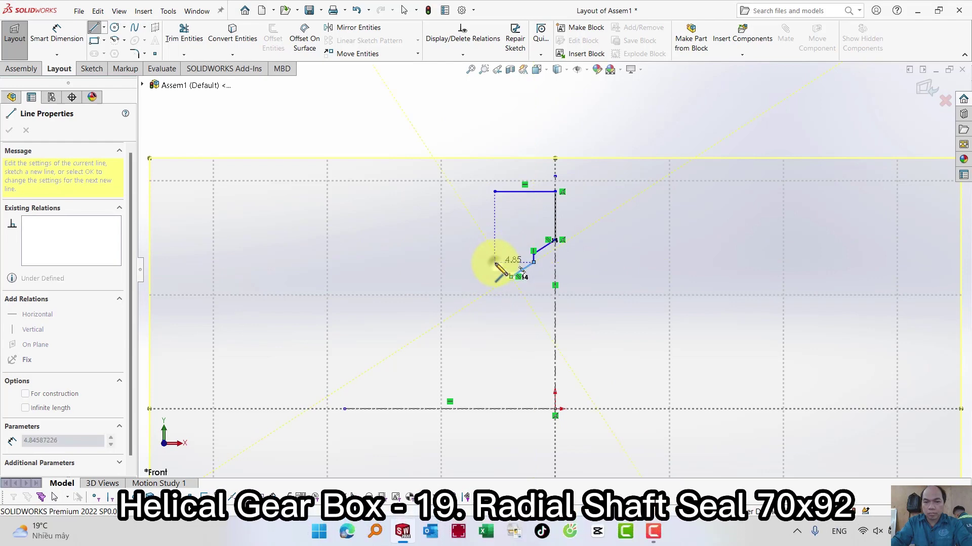
{"action": "left_click", "coordinate": [495, 262]}
{"action": "left_click", "coordinate": [495, 240]}
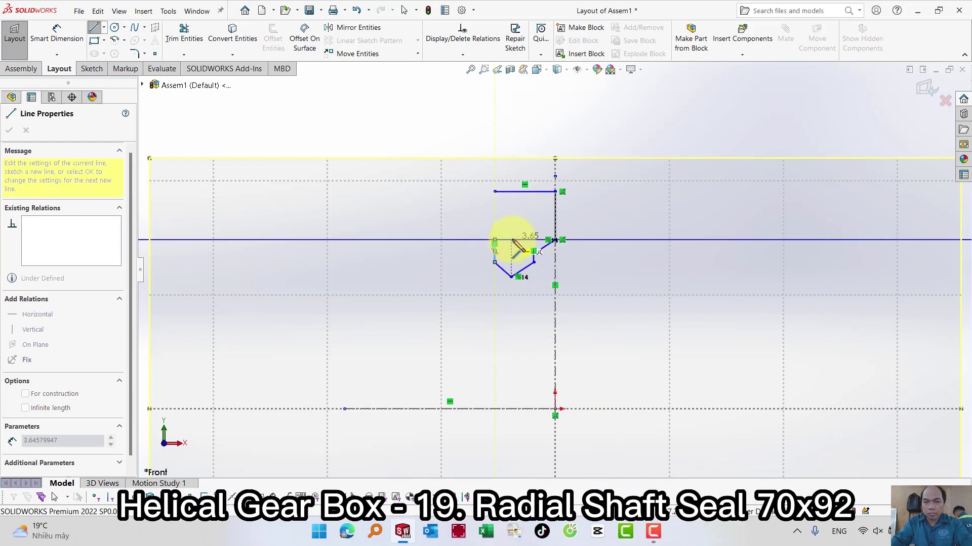
{"action": "left_click", "coordinate": [510, 240]}
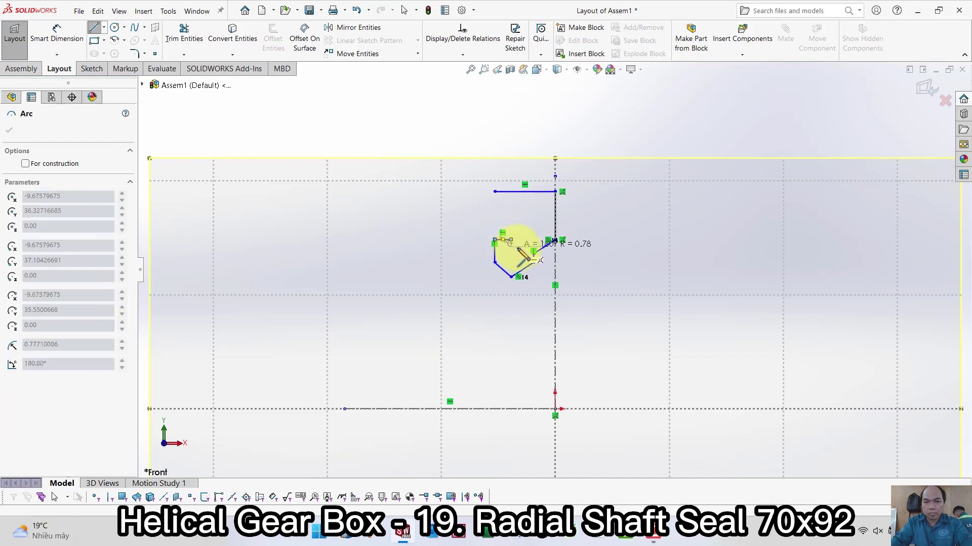
{"action": "key", "text": "Escape"}
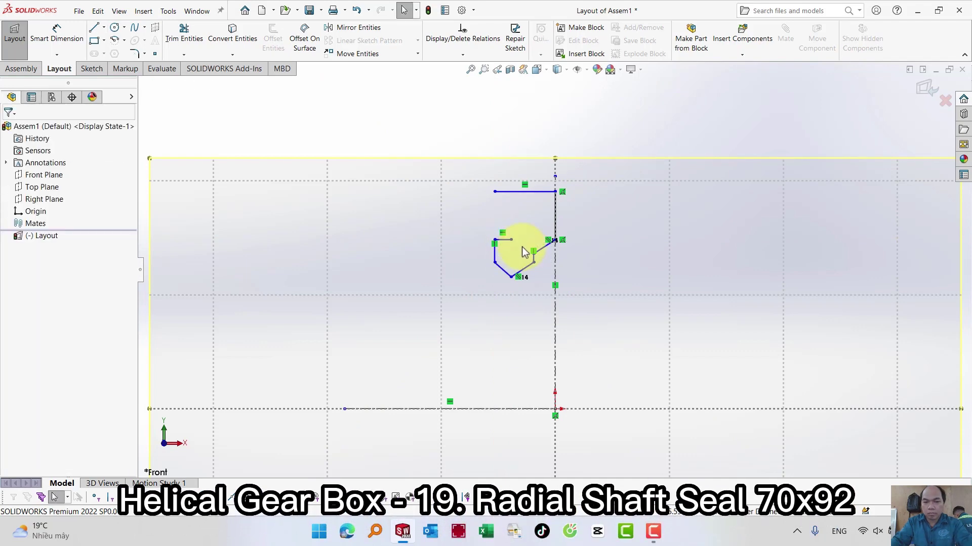
- Sketch the inner flange outline from the top edge's left end: short drop, about 8.5 mm horizontal edge, vertical web and short leftward edge
{"action": "key", "text": "s"}
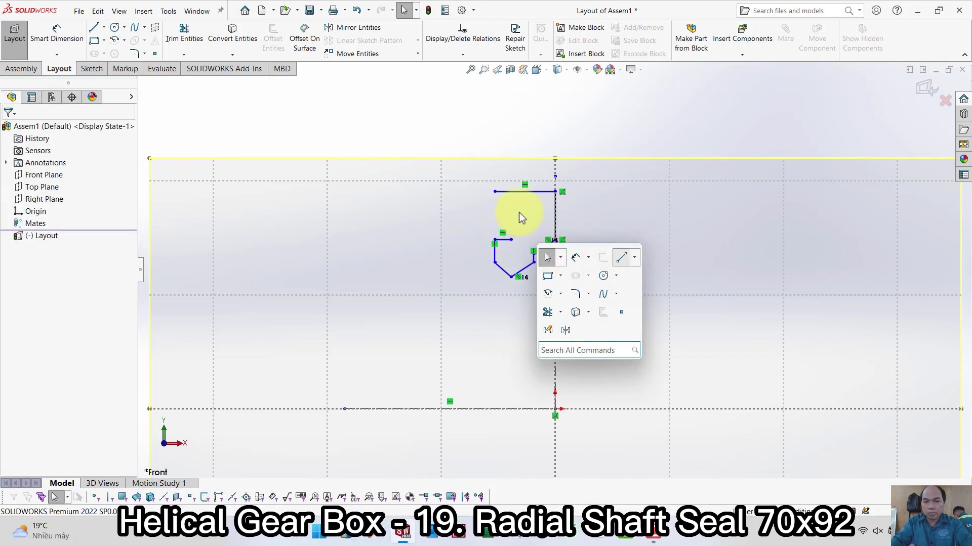
{"action": "key", "text": "l"}
{"action": "left_click", "coordinate": [494, 191]}
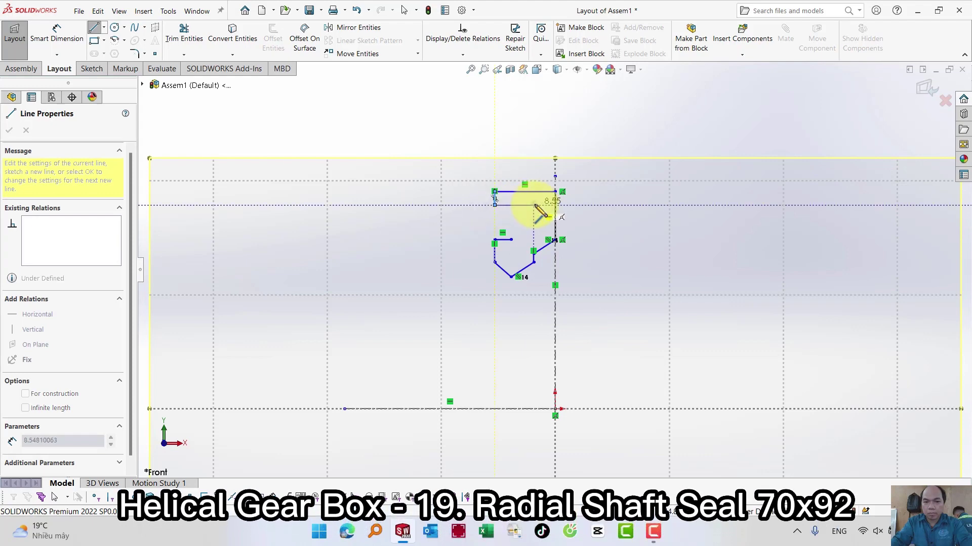
{"action": "left_click", "coordinate": [534, 205]}
{"action": "left_click", "coordinate": [533, 245]}
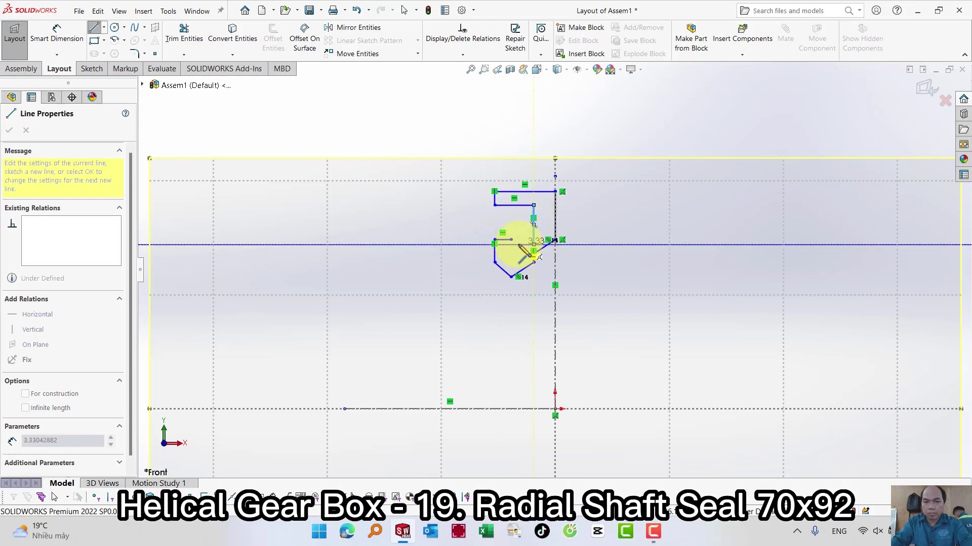
{"action": "left_click", "coordinate": [523, 245]}
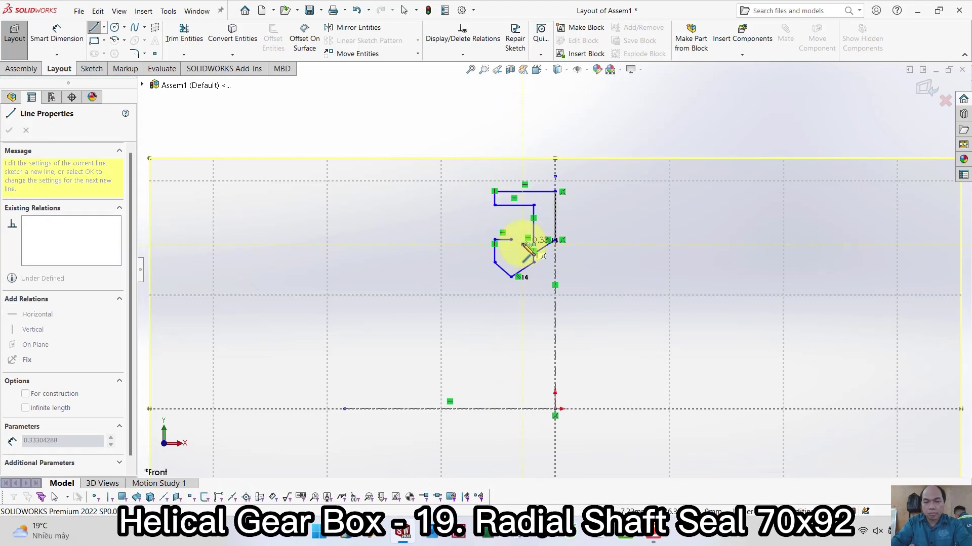
{"action": "key", "text": "Escape"}
- Join the two short horizontal edges above the lip with a tangent arc to form the spring groove
{"action": "scroll", "coordinate": [537, 245], "scroll_direction": "down", "scroll_amount": 2}
{"action": "key", "text": "s"}
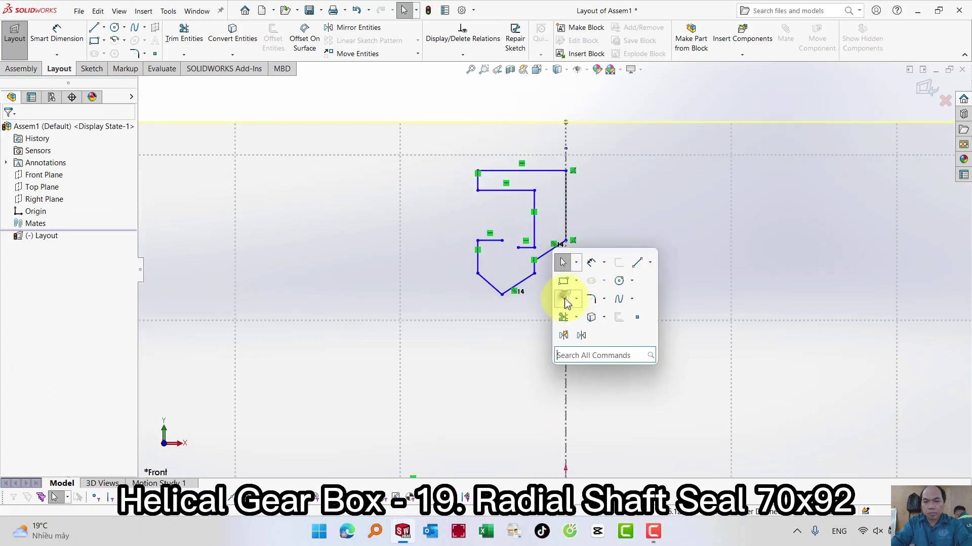
{"action": "left_click", "coordinate": [564, 299]}
{"action": "left_click", "coordinate": [51, 169]}
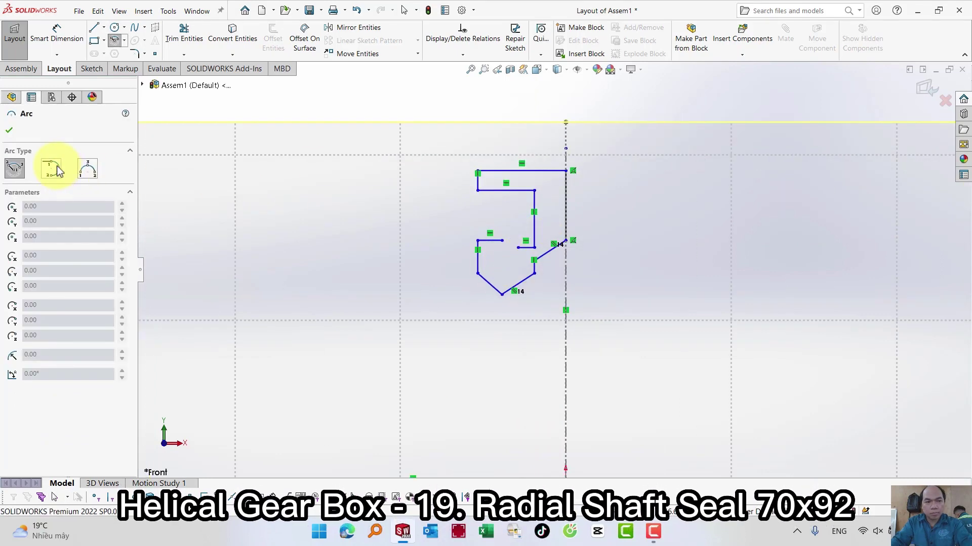
{"action": "left_click", "coordinate": [507, 243]}
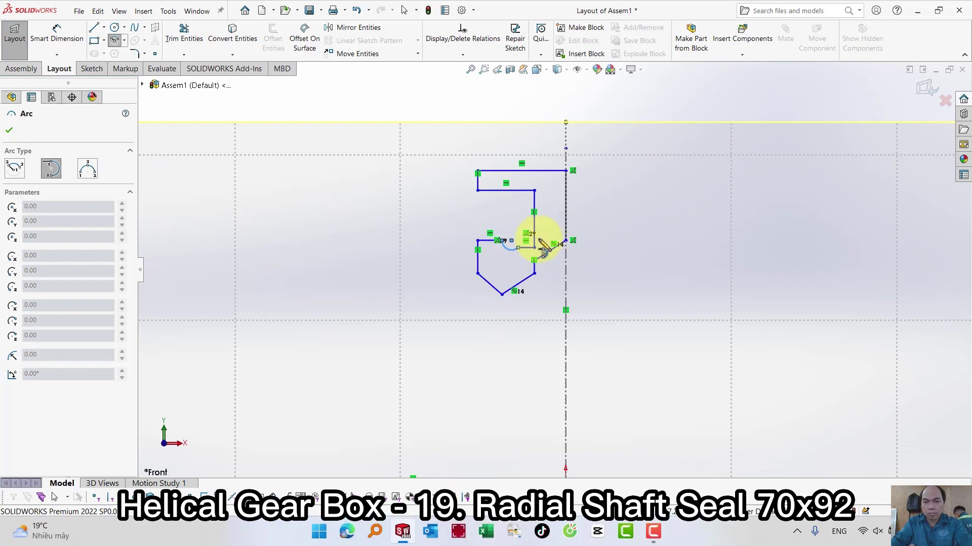
{"action": "key", "text": "Escape"}
- Dimension the vertical offset between the two short horizontal edges beside the arc as 0.5 mm
{"action": "key", "text": "s"}
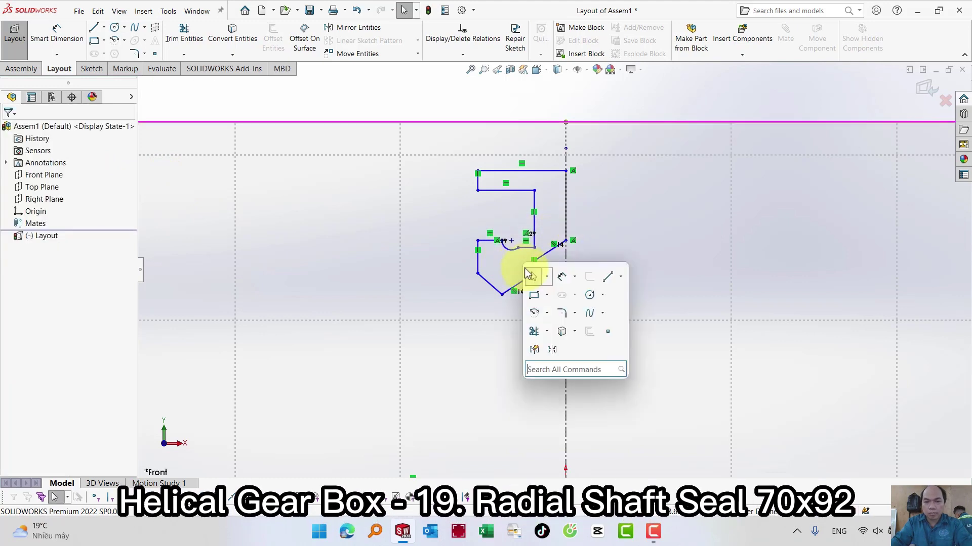
{"action": "left_click", "coordinate": [559, 277]}
{"action": "left_click", "coordinate": [485, 242]}
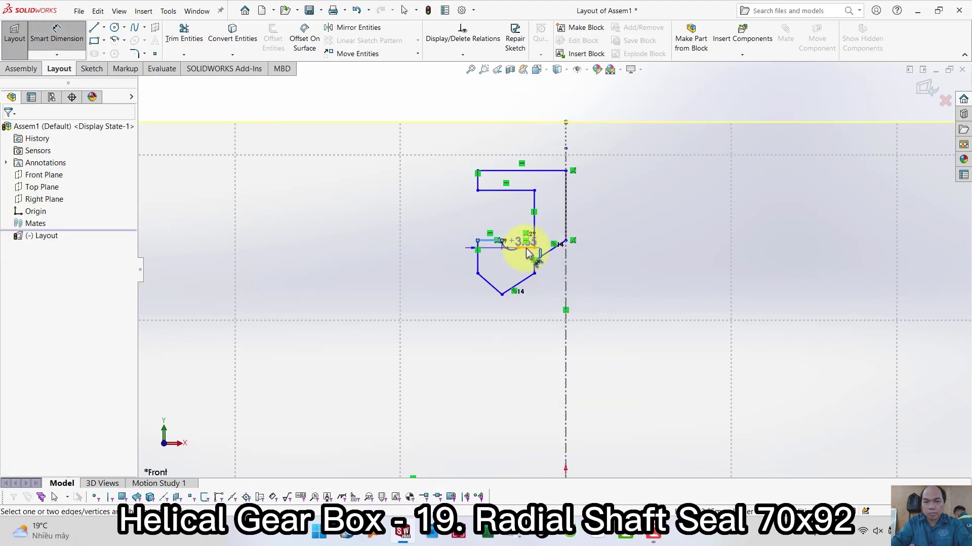
{"action": "left_click", "coordinate": [523, 221]}
{"action": "type", "text": "0.5"}
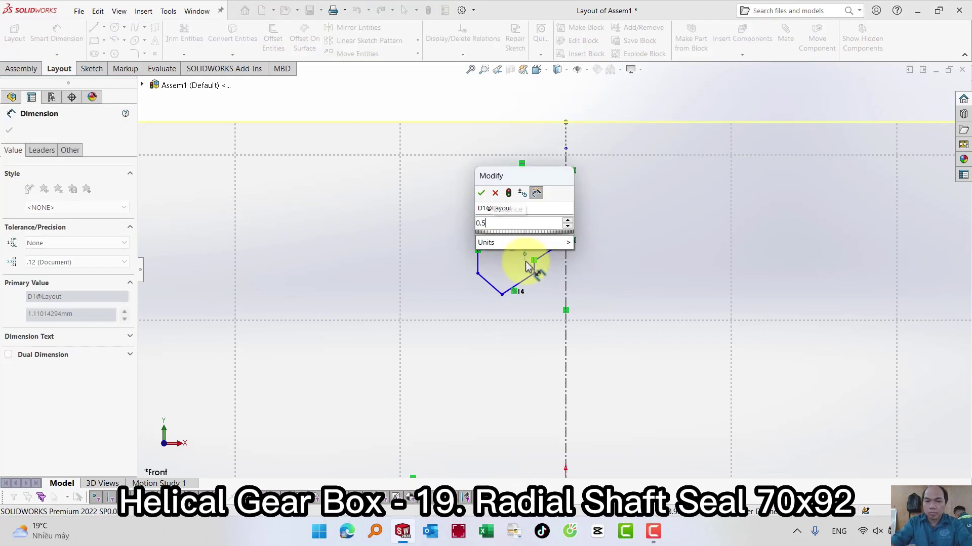
{"action": "key", "text": "Return"}
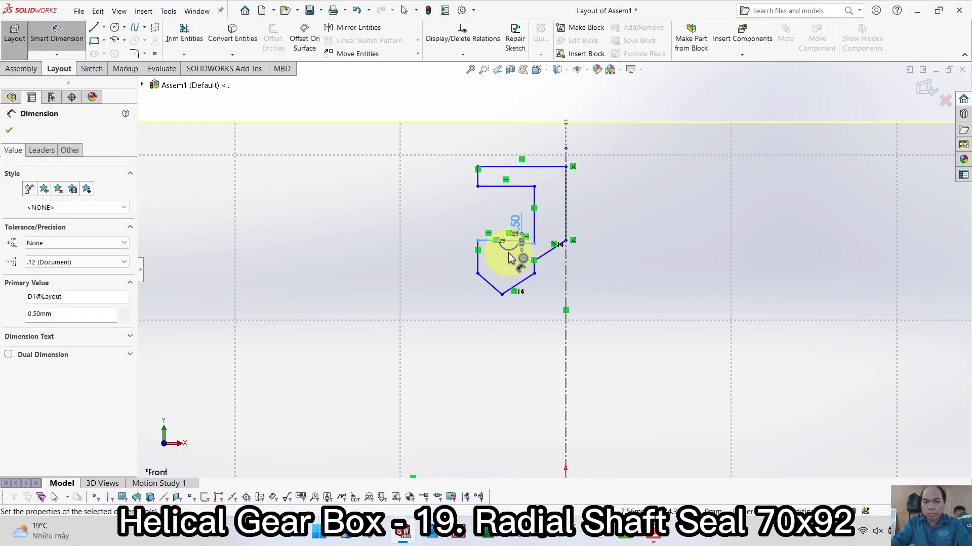
{"action": "key", "text": "Escape"}
- Align the lip tip vertically with the arc's left endpoint, and align the lip's two side corners horizontally
{"action": "left_click", "coordinate": [502, 295]}
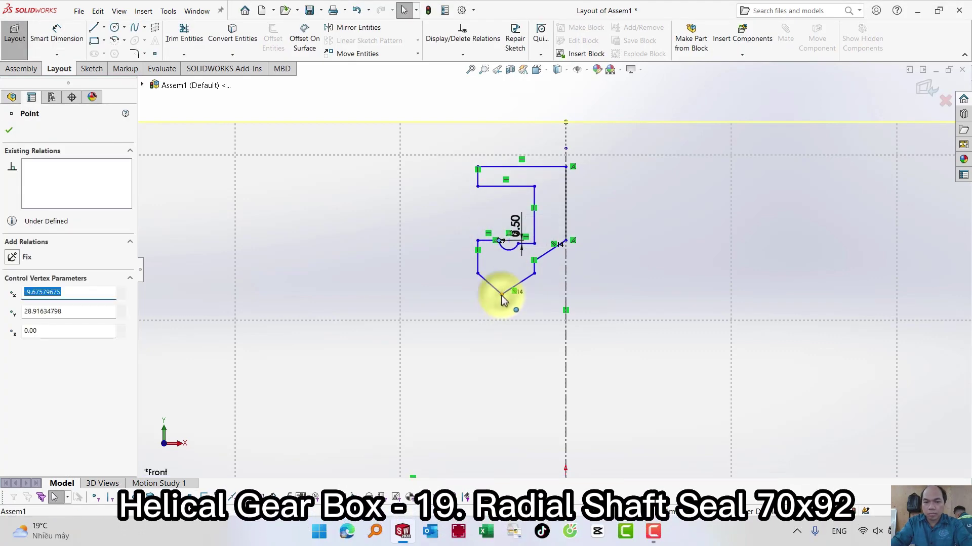
{"action": "left_click", "coordinate": [518, 245], "text": "ctrl"}
{"action": "left_click", "coordinate": [545, 250]}
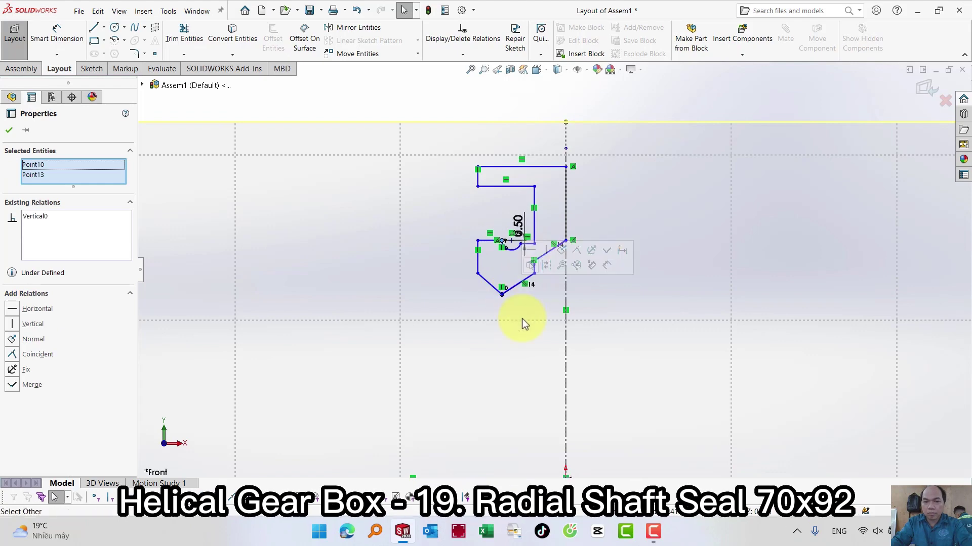
{"action": "left_click", "coordinate": [465, 287]}
{"action": "left_click", "coordinate": [477, 274]}
{"action": "left_click", "coordinate": [535, 274], "text": "ctrl"}
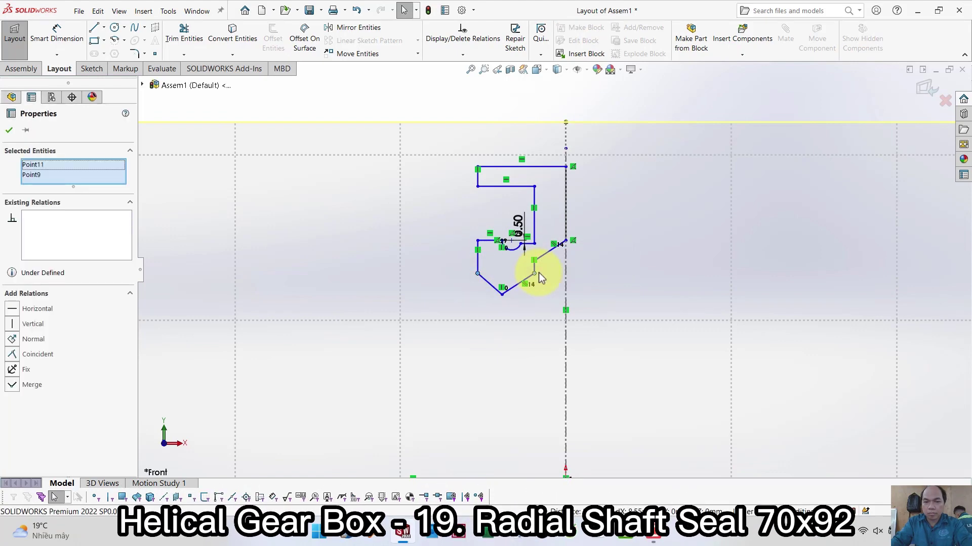
{"action": "left_click", "coordinate": [563, 231]}
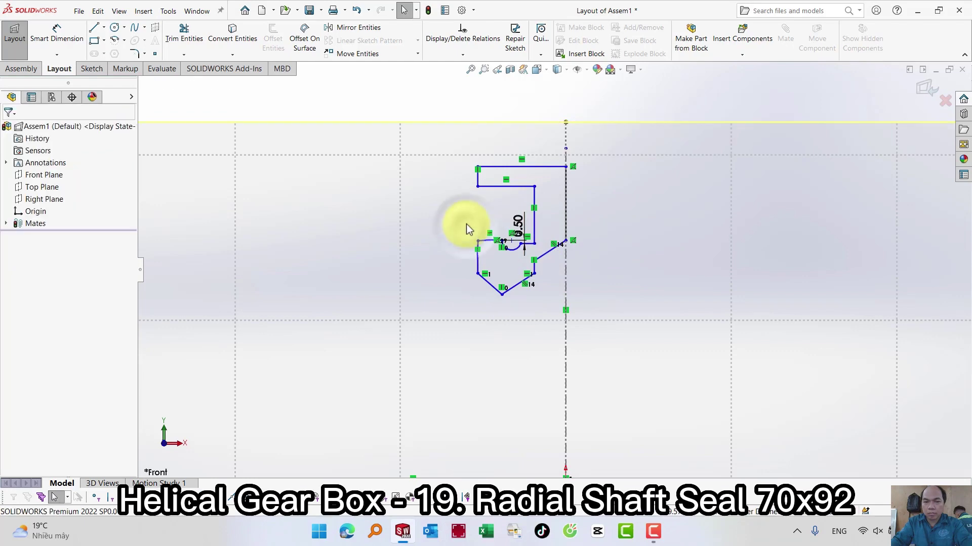
- Dimension the angle between the profile's right vertical edge and the upper sloped lip edge as 115°
{"action": "key", "text": "s"}
{"action": "left_click", "coordinate": [498, 236]}
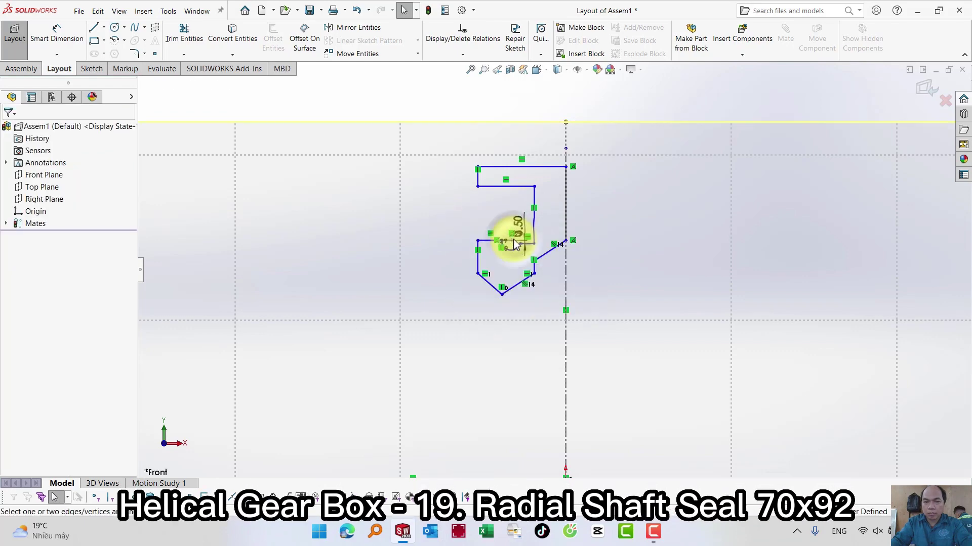
{"action": "left_click", "coordinate": [550, 255]}
{"action": "left_click", "coordinate": [557, 232]}
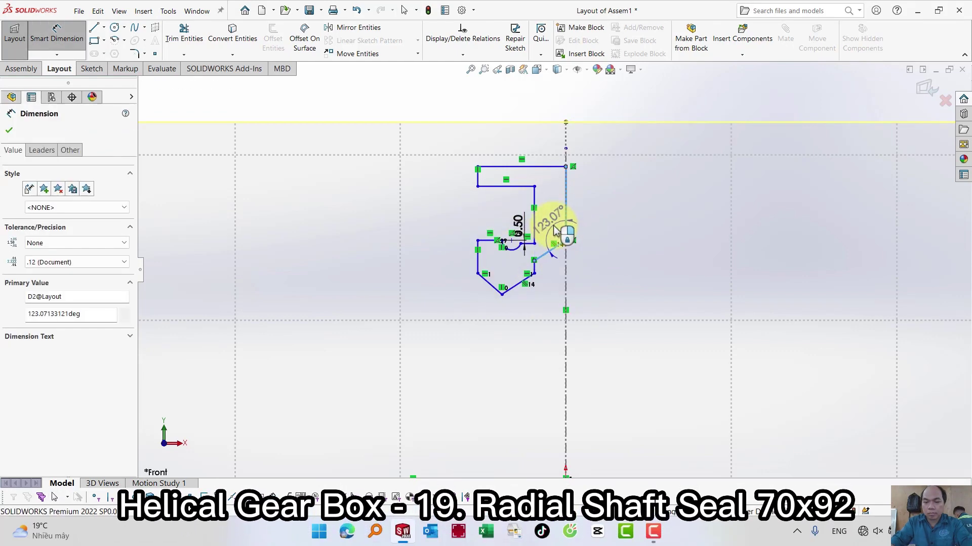
{"action": "type", "text": "115"}
{"action": "key", "text": "Return"}
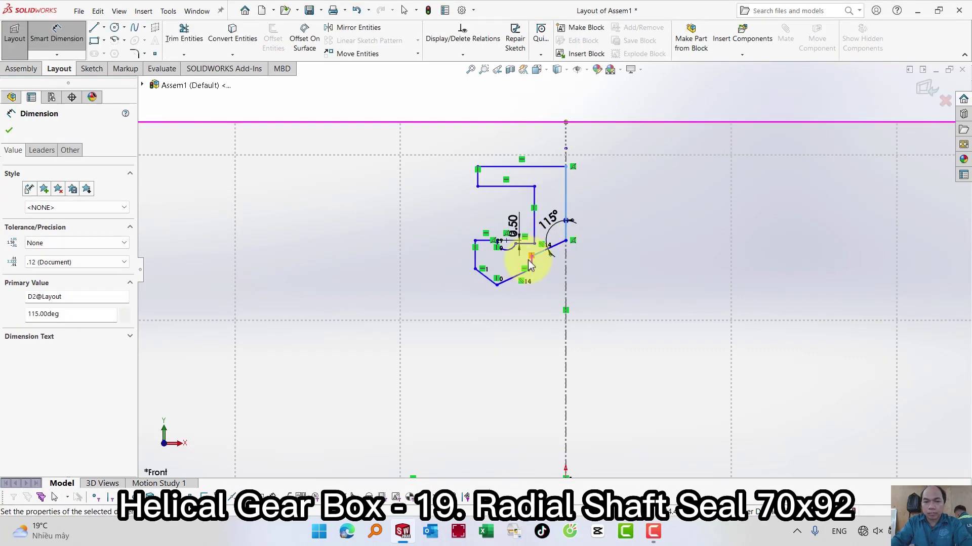
- Dimension the short vertical step between the sloped edges as 1 mm and the left slanted edge's height as 1.5 mm
{"action": "left_click", "coordinate": [531, 262]}
{"action": "left_click", "coordinate": [545, 293]}
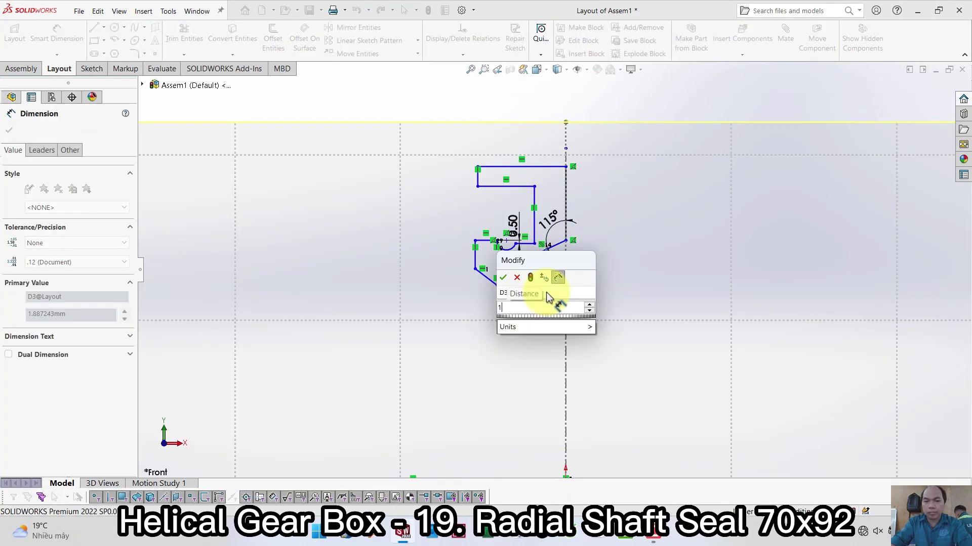
{"action": "type", "text": "1"}
{"action": "key", "text": "Return"}
{"action": "left_click", "coordinate": [481, 275]}
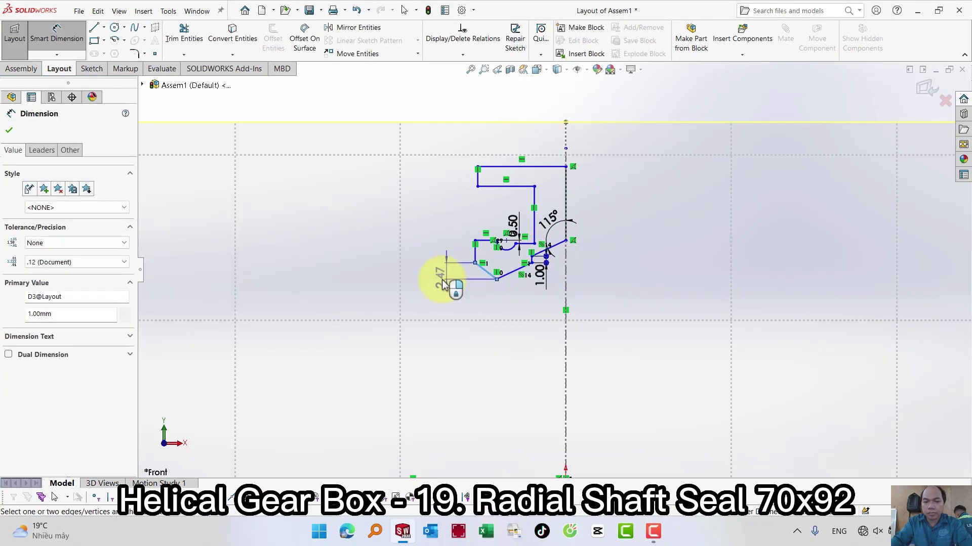
{"action": "left_click", "coordinate": [444, 286]}
{"action": "type", "text": "1.5"}
{"action": "key", "text": "Return"}
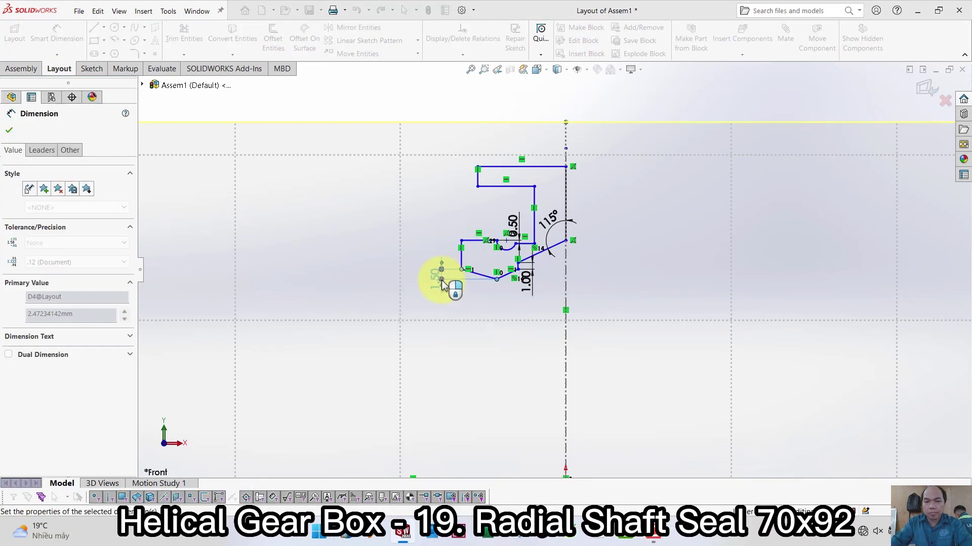
- Dimension the vertical distance from the lip's upper-left horizontal edge to the lip tip as 5 mm
{"action": "left_click", "coordinate": [468, 242]}
{"action": "left_click", "coordinate": [493, 281]}
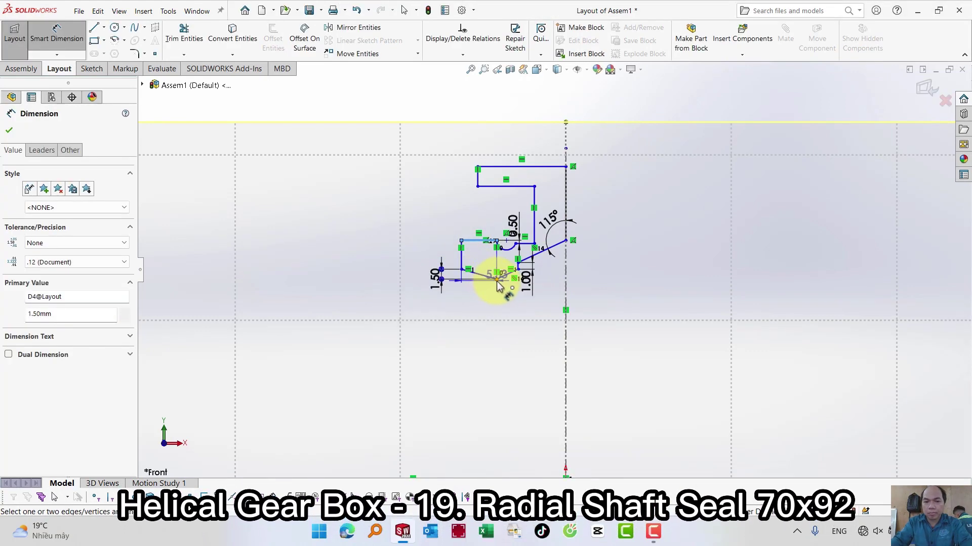
{"action": "left_click", "coordinate": [369, 271]}
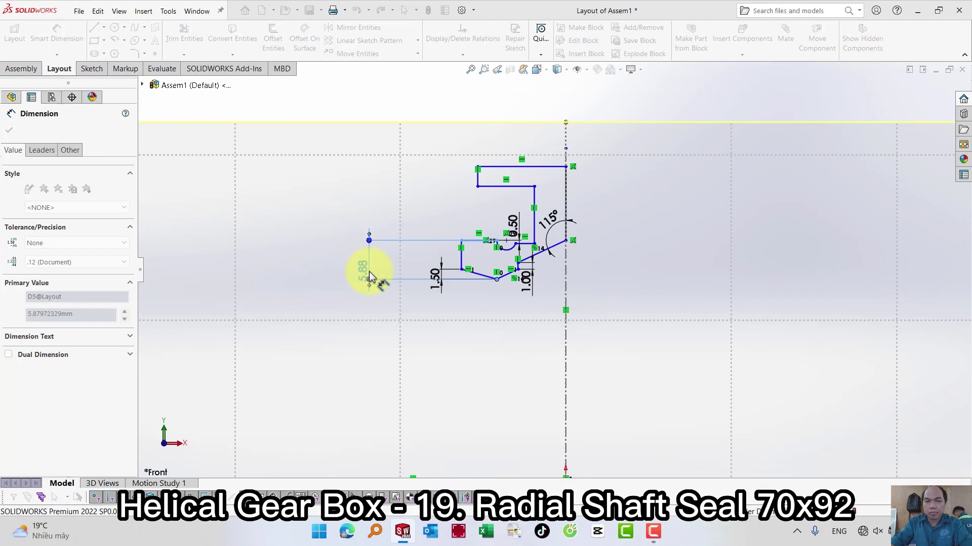
{"action": "type", "text": "5"}
{"action": "key", "text": "Return"}
- Dimension the radius of the spring groove arc as 1.5 mm
{"action": "scroll", "coordinate": [508, 250], "scroll_direction": "down", "scroll_amount": 2}
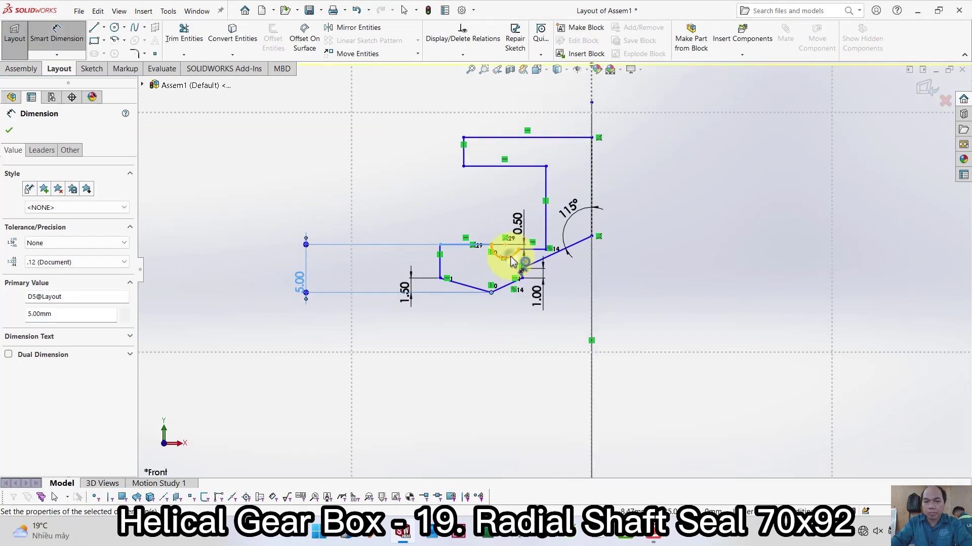
{"action": "left_click", "coordinate": [511, 261]}
{"action": "left_click", "coordinate": [509, 206]}
{"action": "type", "text": "1."}
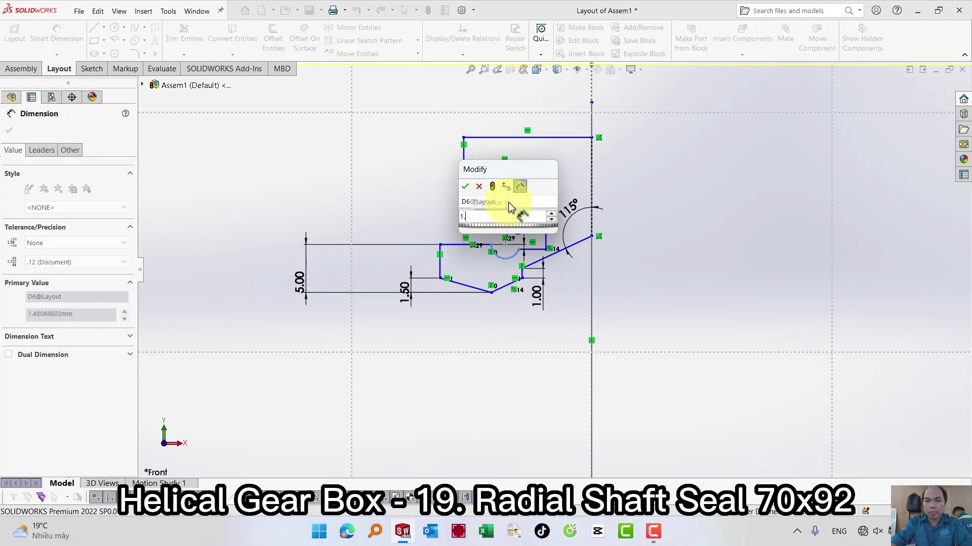
{"action": "type", "text": "5"}
{"action": "key", "text": "Return"}
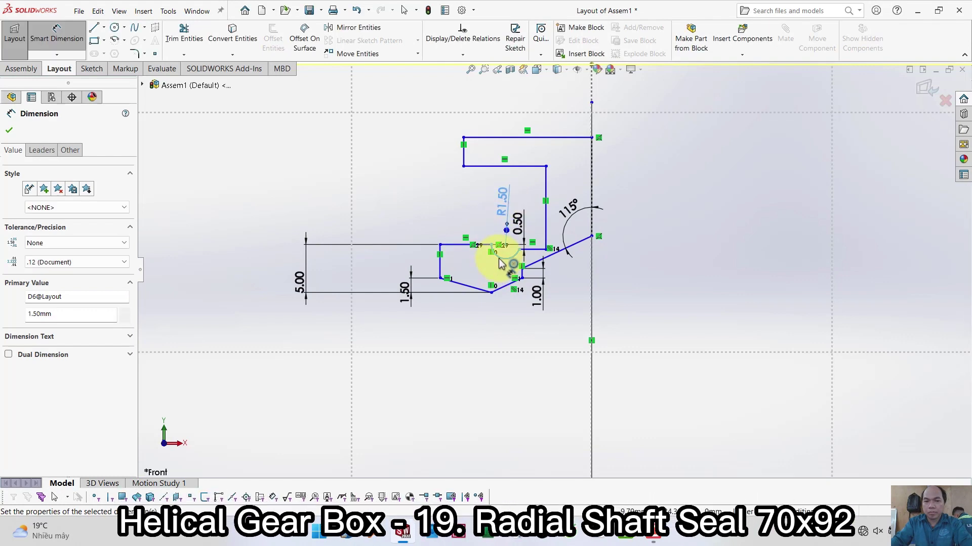
- Dimension the profile's top horizontal edge as 10 mm and the short vertical edge at its left end as 2 mm
{"action": "left_click", "coordinate": [520, 137]}
{"action": "left_click", "coordinate": [513, 97]}
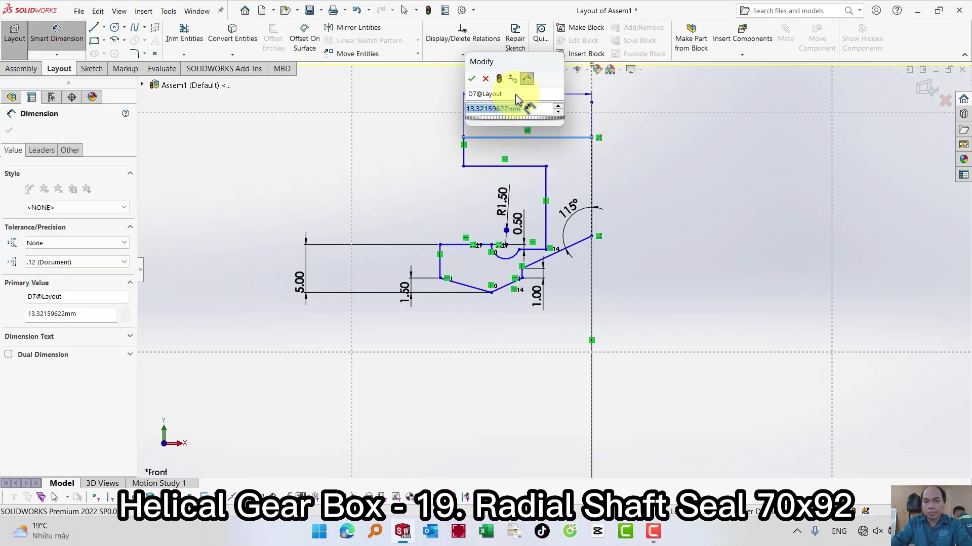
{"action": "type", "text": "10"}
{"action": "key", "text": "Return"}
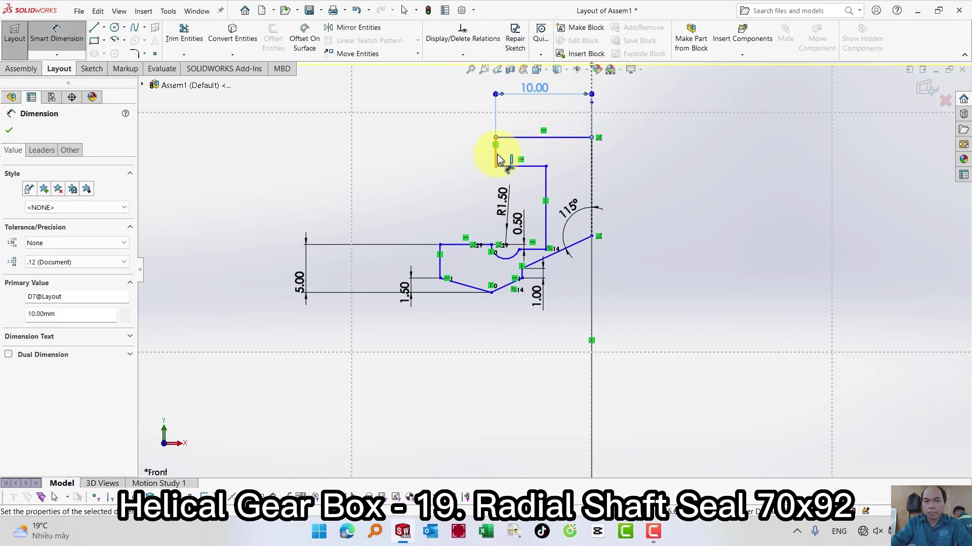
{"action": "left_click", "coordinate": [498, 158]}
{"action": "left_click", "coordinate": [438, 147]}
{"action": "type", "text": "2"}
{"action": "key", "text": "Return"}
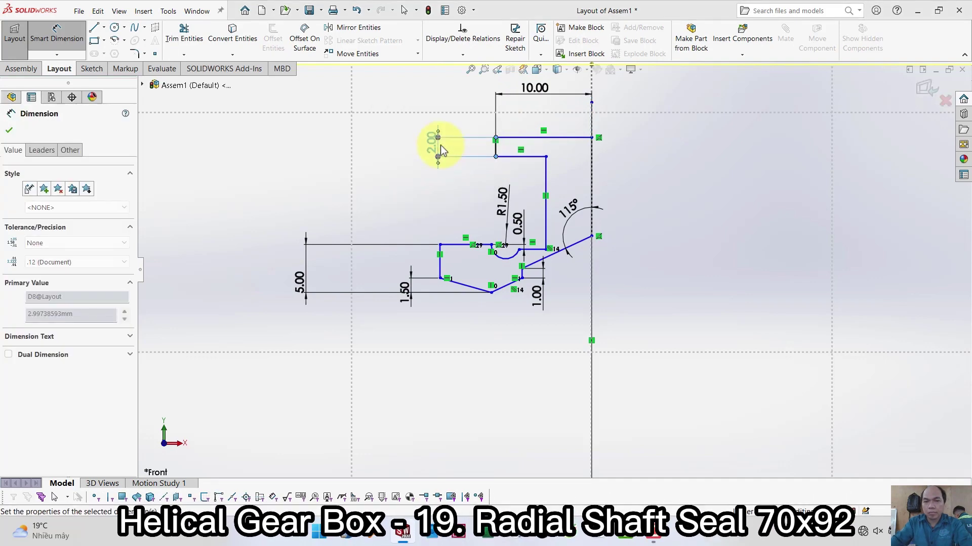
- Dimension the distance between the profile's right vertical edge and the inner vertical edge as 4.5 mm
{"action": "left_click", "coordinate": [592, 182]}
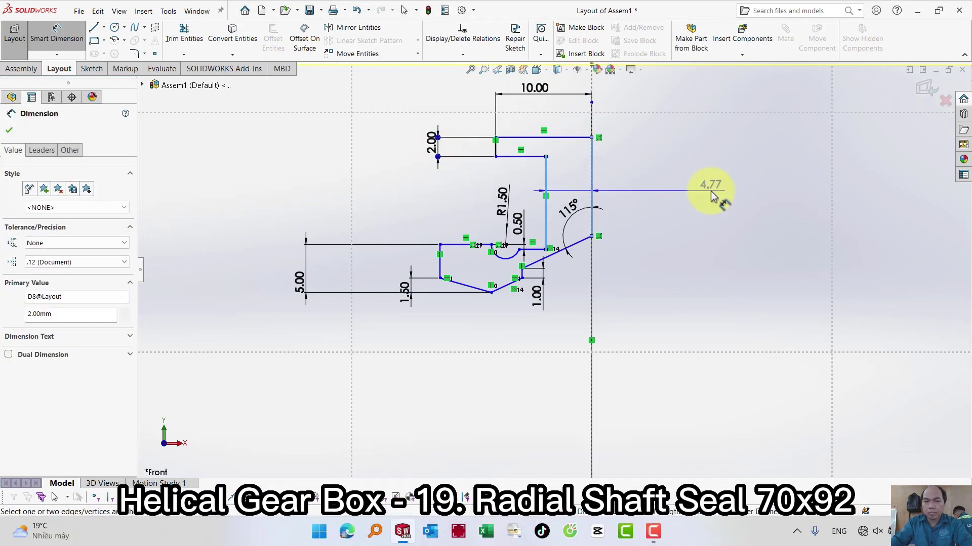
{"action": "left_click", "coordinate": [715, 191]}
{"action": "type", "text": "4.5"}
{"action": "key", "text": "Return"}
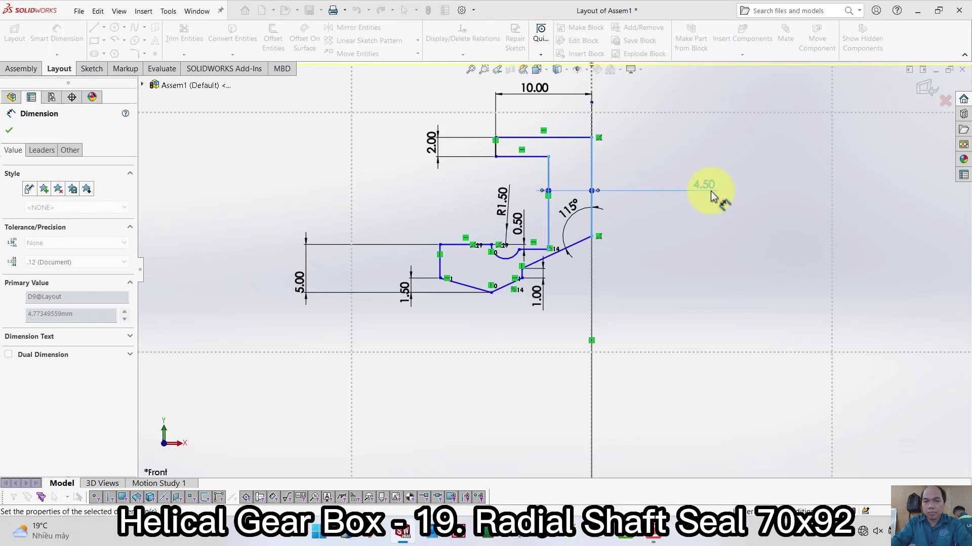
{"action": "scroll", "coordinate": [520, 257], "scroll_direction": "down", "scroll_amount": 2}
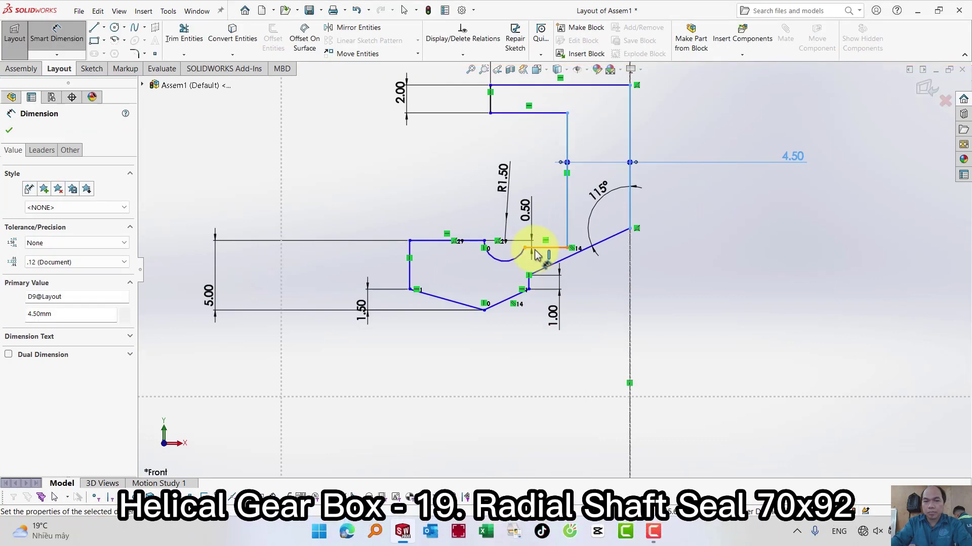
{"action": "scroll", "coordinate": [536, 255], "scroll_direction": "up", "scroll_amount": 2}
{"action": "key", "text": "Escape"}
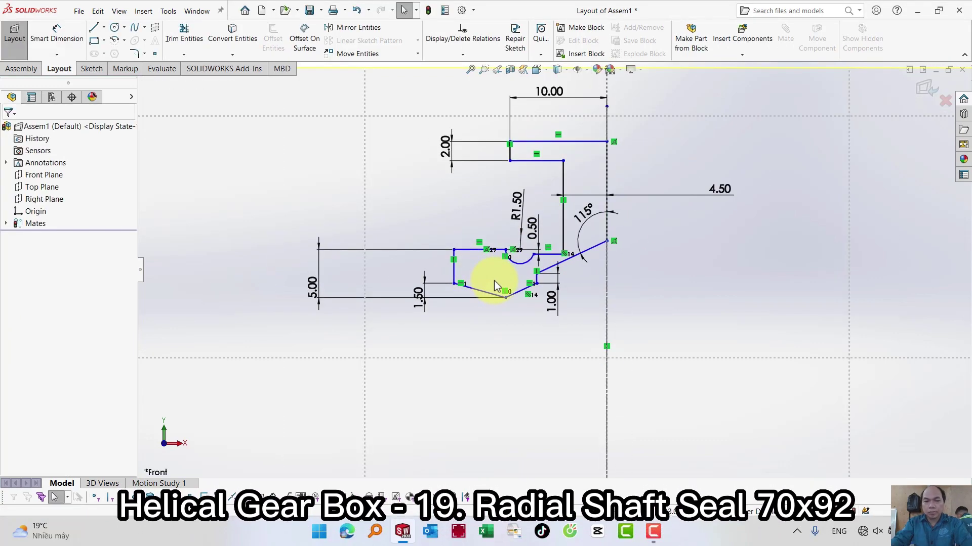
- Dimension the horizontal distance from the lip's left vertical edge to the spring groove arc's center as 2.2 mm
{"action": "key", "text": "s"}
{"action": "left_click", "coordinate": [535, 305]}
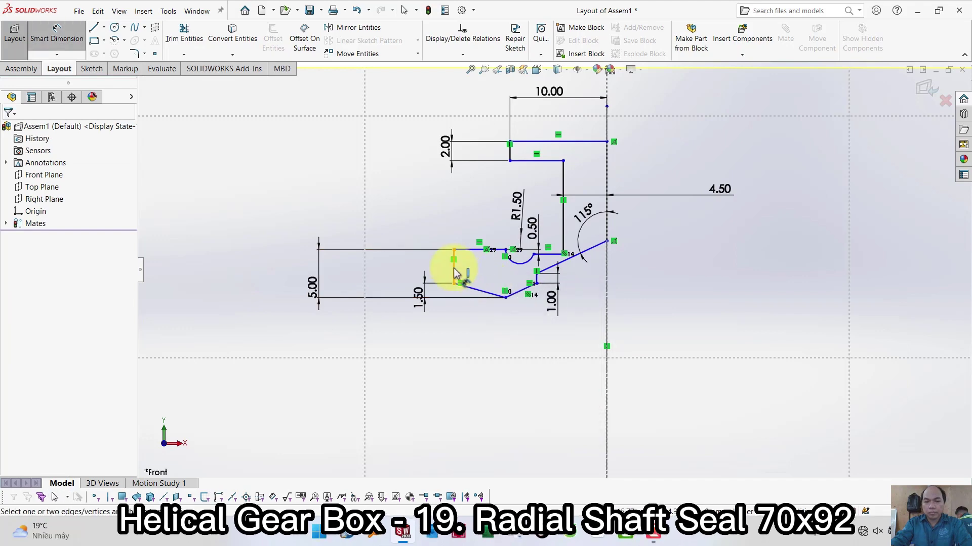
{"action": "left_click", "coordinate": [521, 251]}
{"action": "left_click", "coordinate": [412, 189]}
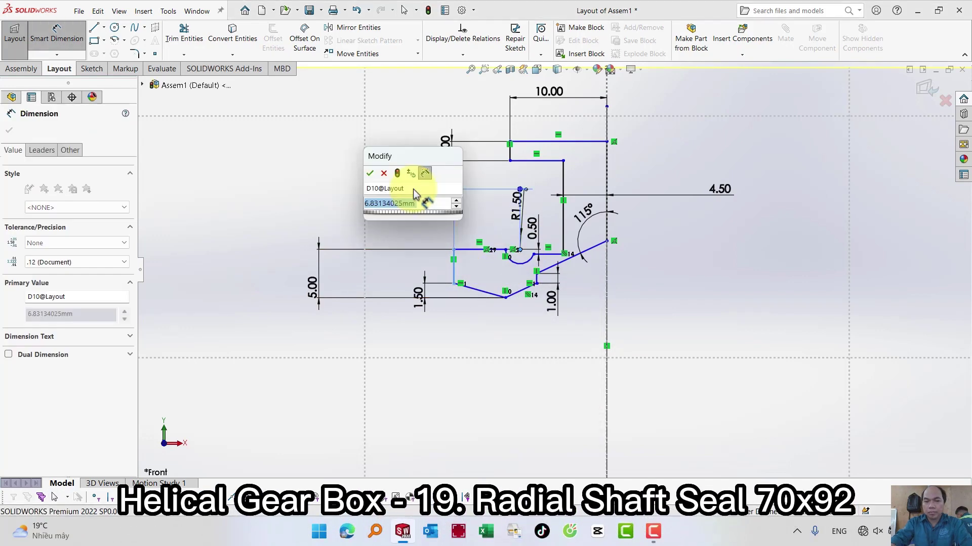
{"action": "type", "text": "2.2"}
{"action": "key", "text": "Return"}
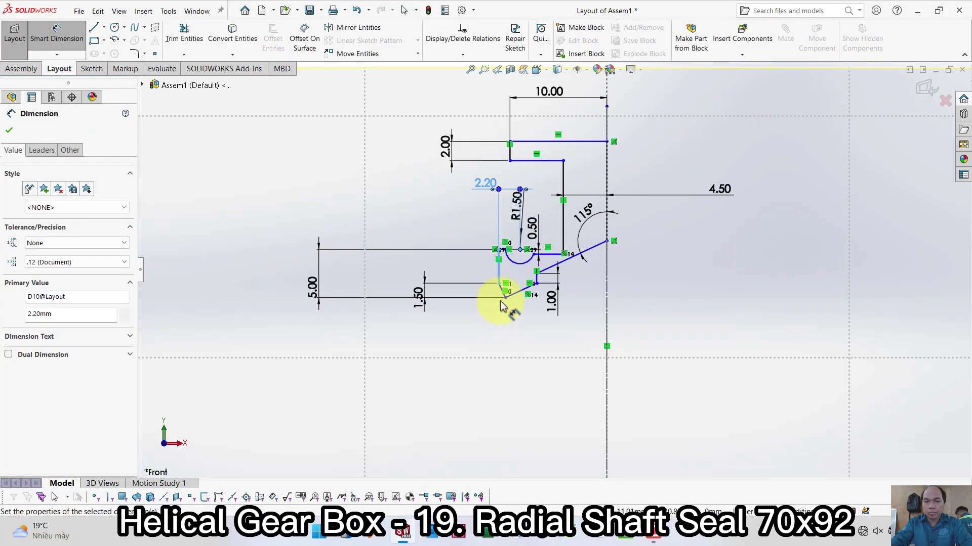
- Dimension the distance from the lip's left vertical edge to the vertical centerline as 9 mm
{"action": "left_click", "coordinate": [498, 277]}
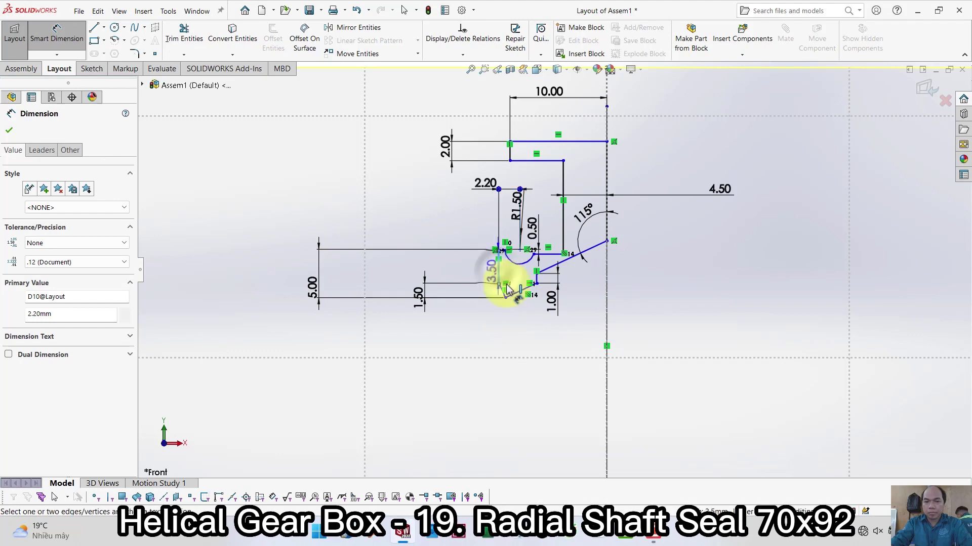
{"action": "left_click", "coordinate": [607, 296]}
{"action": "left_click", "coordinate": [448, 399]}
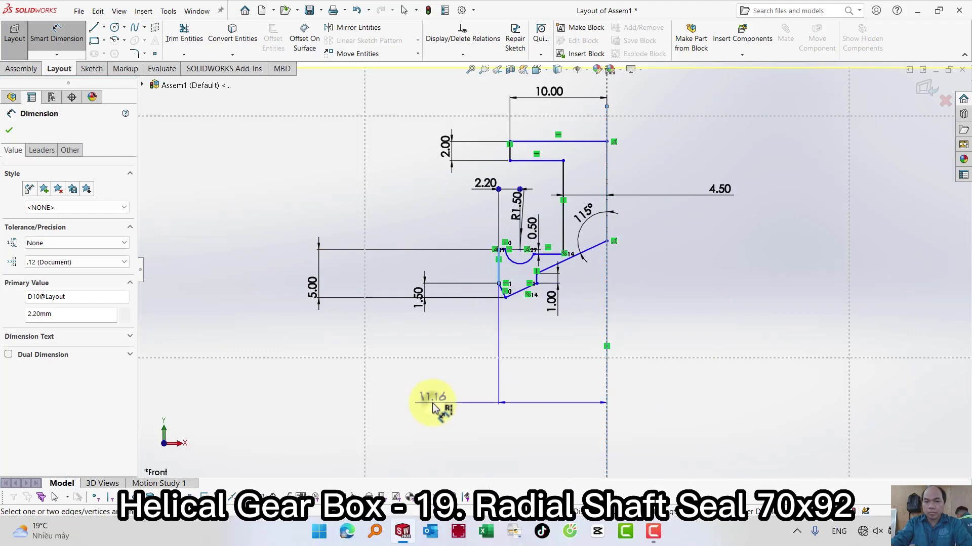
{"action": "type", "text": "9"}
{"action": "key", "text": "Return"}
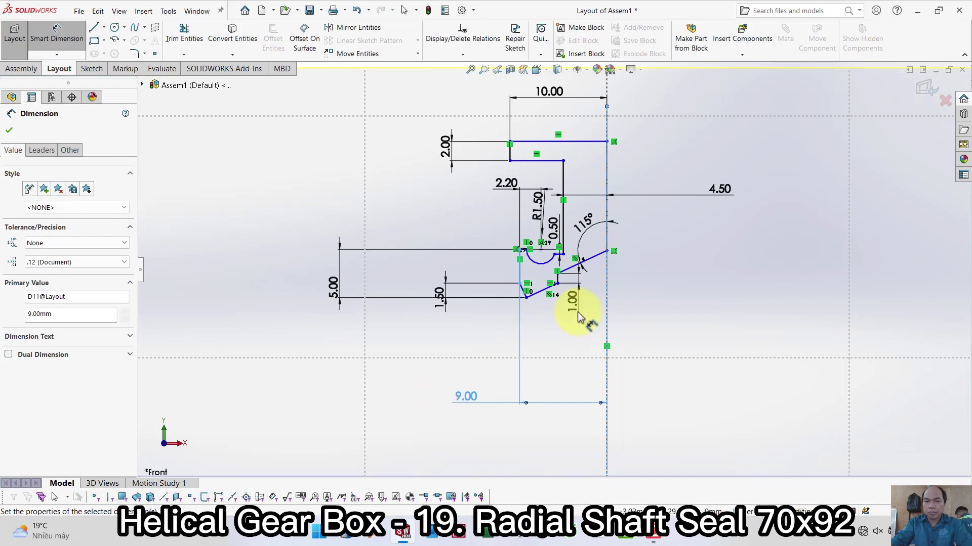
{"action": "key", "text": "Escape"}
- Dimension the height of the profile's top edge above the origin with the equation =92/2
{"action": "scroll", "coordinate": [598, 326], "scroll_direction": "up", "scroll_amount": 5}
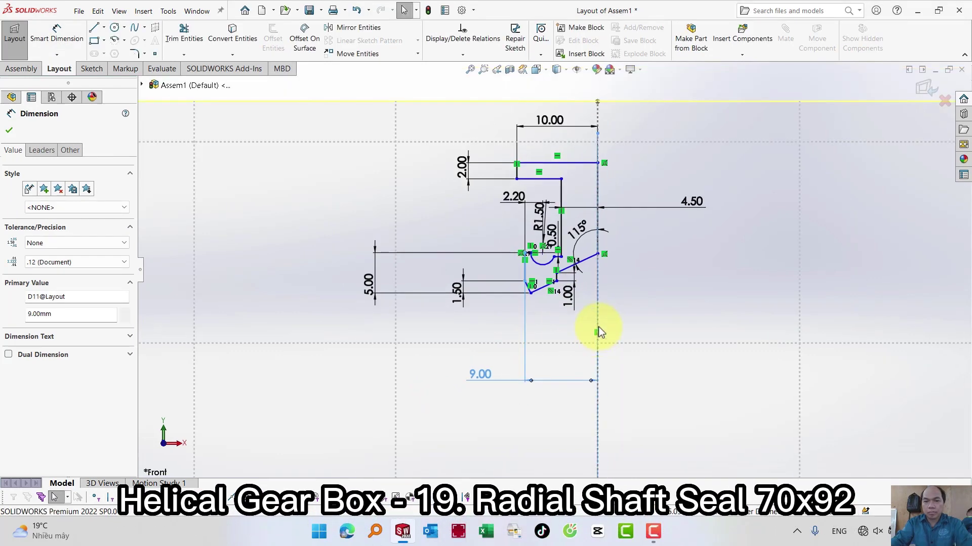
{"action": "scroll", "coordinate": [597, 328], "scroll_direction": "down", "scroll_amount": 1}
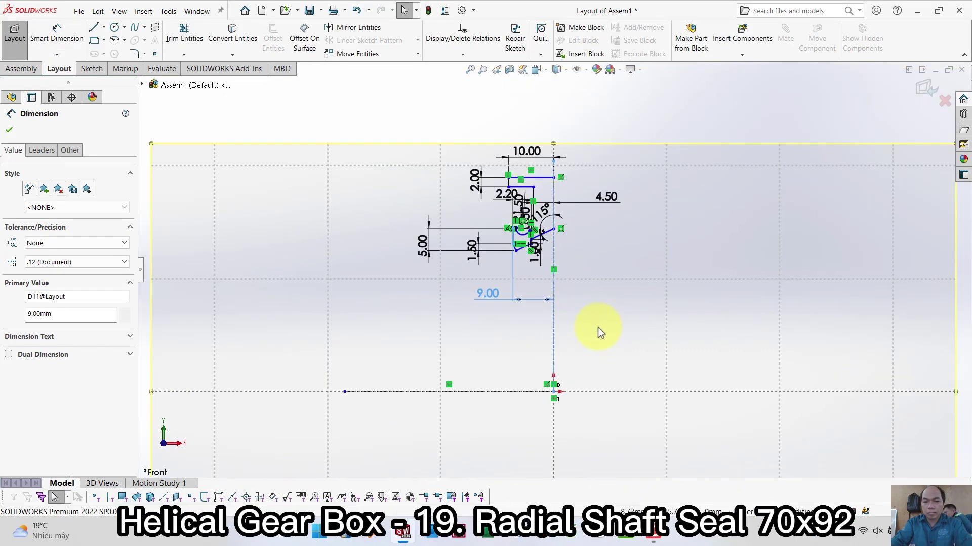
{"action": "key", "text": "s"}
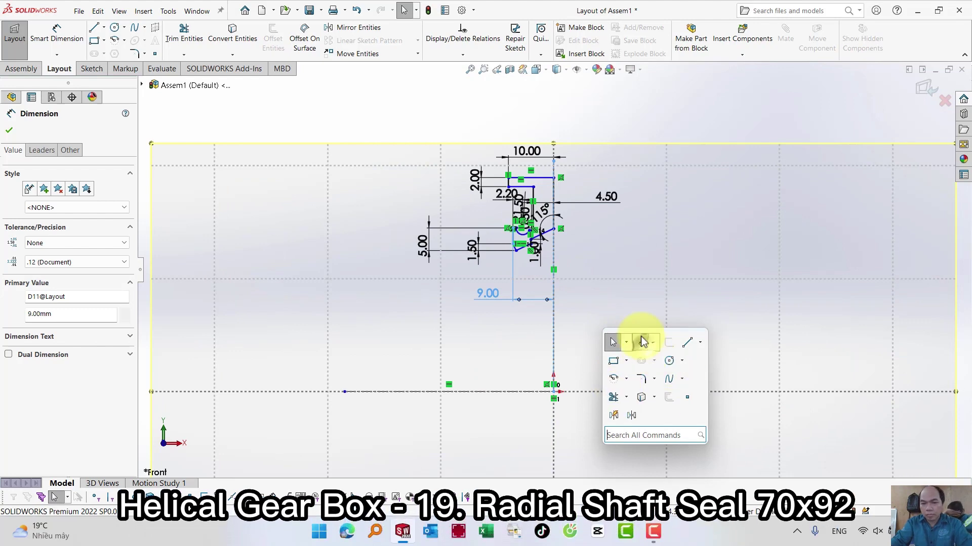
{"action": "left_click", "coordinate": [642, 343]}
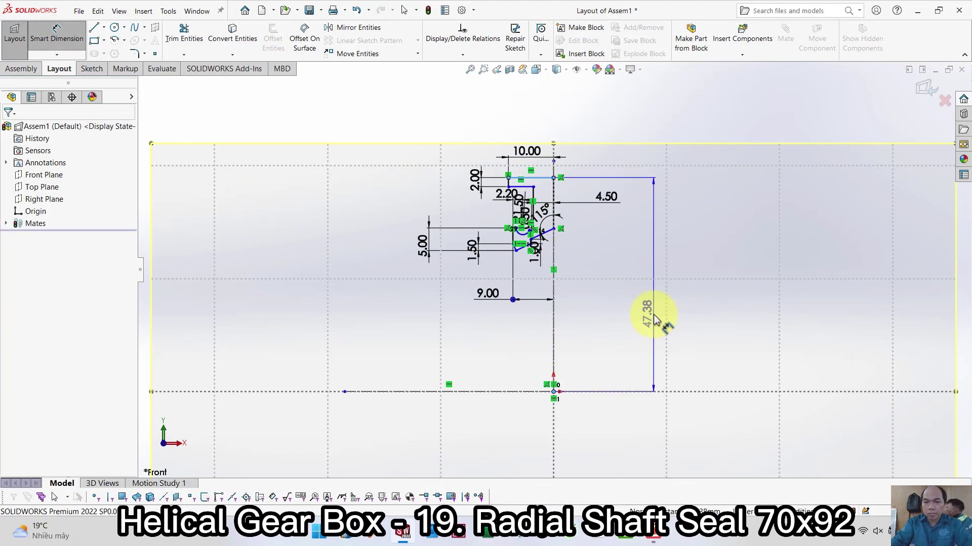
{"action": "left_click", "coordinate": [654, 319]}
{"action": "type", "text": "=92/"}
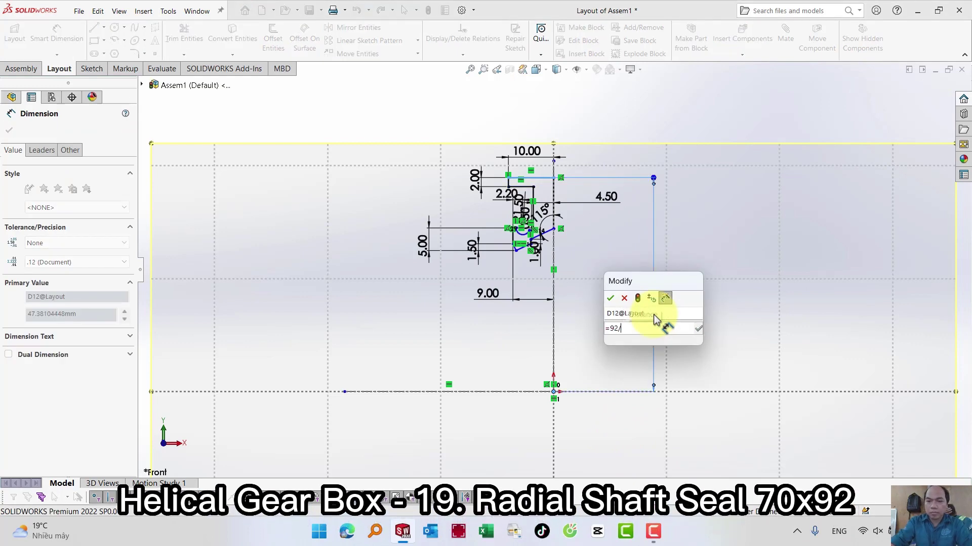
{"action": "type", "text": "2"}
{"action": "left_click", "coordinate": [609, 298]}
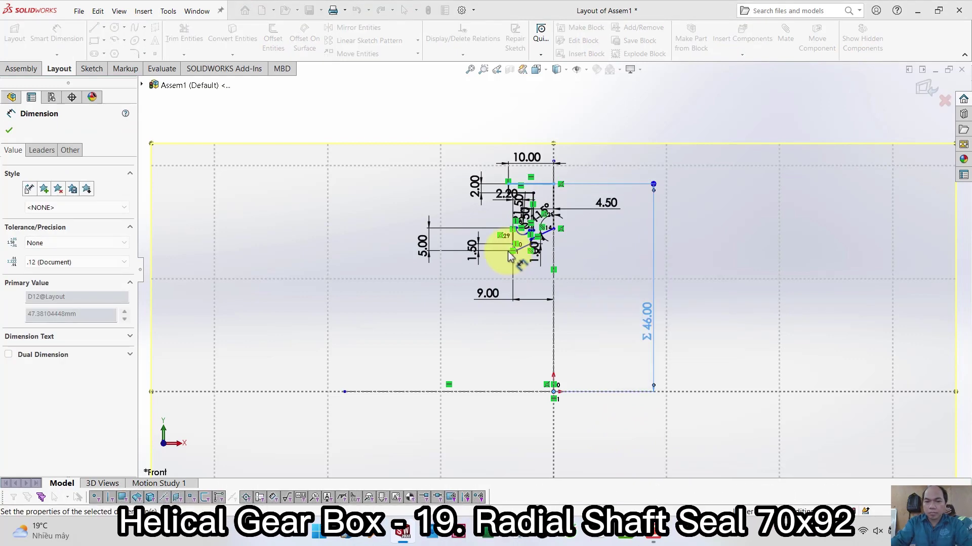
- Dimension the vertical distance from the seal lip's tip to the origin as 35 mm
{"action": "scroll", "coordinate": [528, 264], "scroll_direction": "down", "scroll_amount": 2}
{"action": "scroll", "coordinate": [528, 260], "scroll_direction": "down", "scroll_amount": 2}
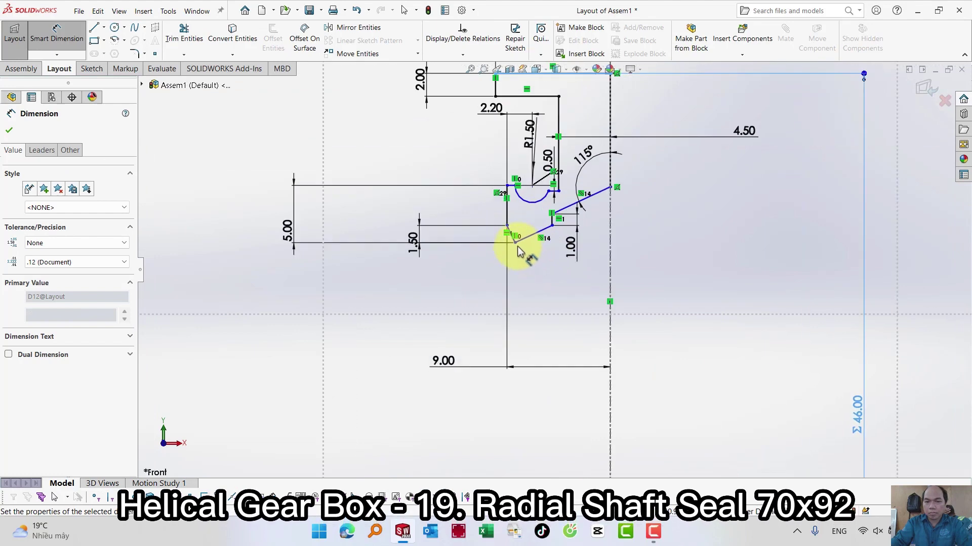
{"action": "left_click", "coordinate": [515, 244]}
{"action": "scroll", "coordinate": [562, 299], "scroll_direction": "up", "scroll_amount": 3}
{"action": "left_click", "coordinate": [587, 462]}
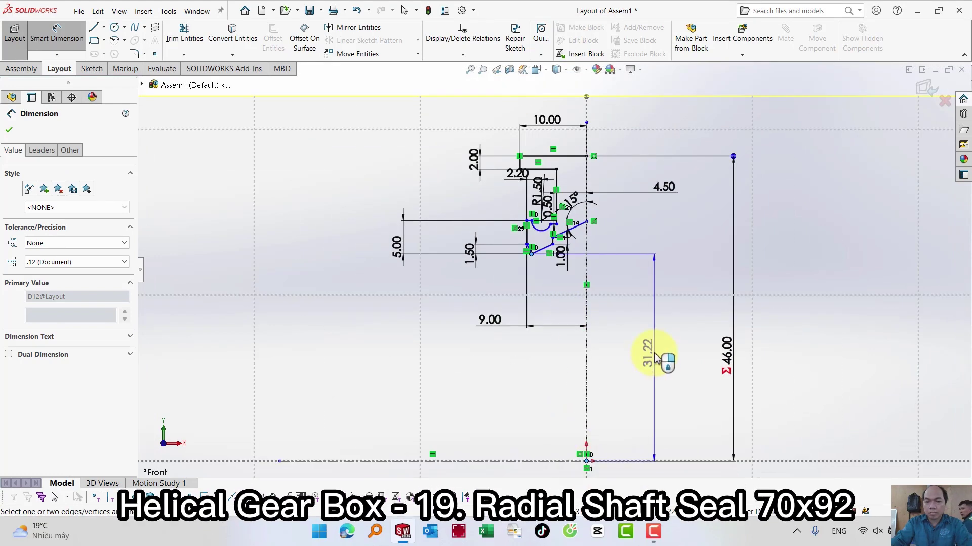
{"action": "left_click", "coordinate": [661, 356]}
{"action": "type", "text": "35"}
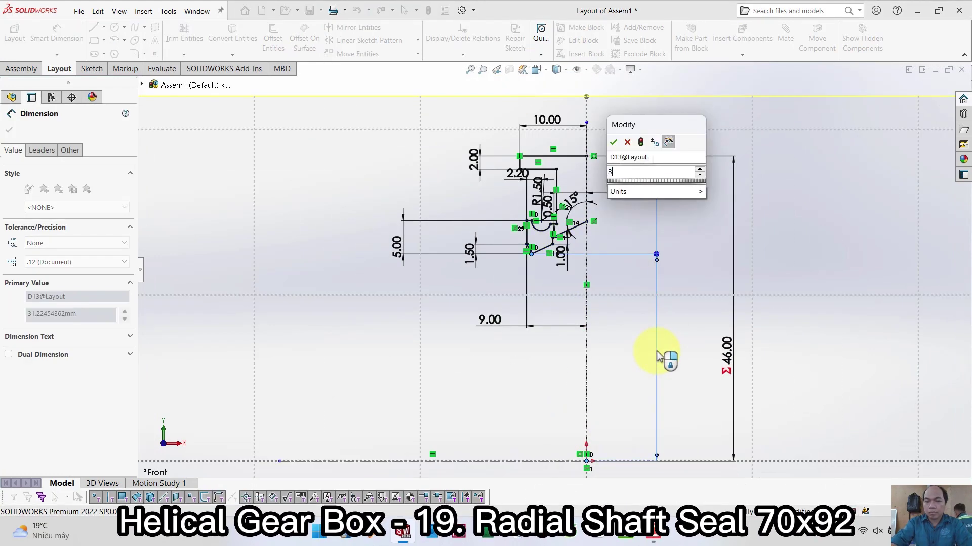
{"action": "key", "text": "Return"}
{"action": "left_click", "coordinate": [686, 256]}
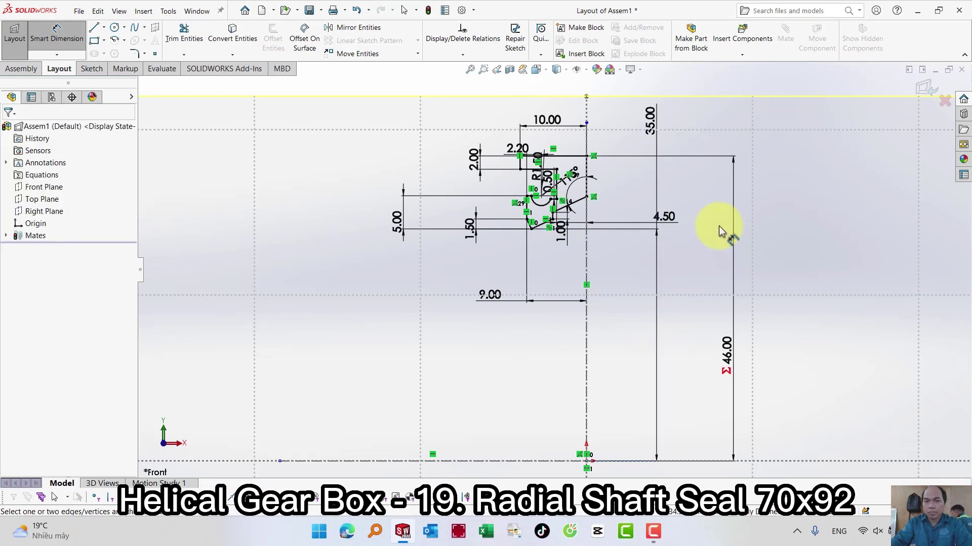
- Rebuild the assembly and reopen the layout sketch for editing
{"action": "key", "text": "ctrl+b"}
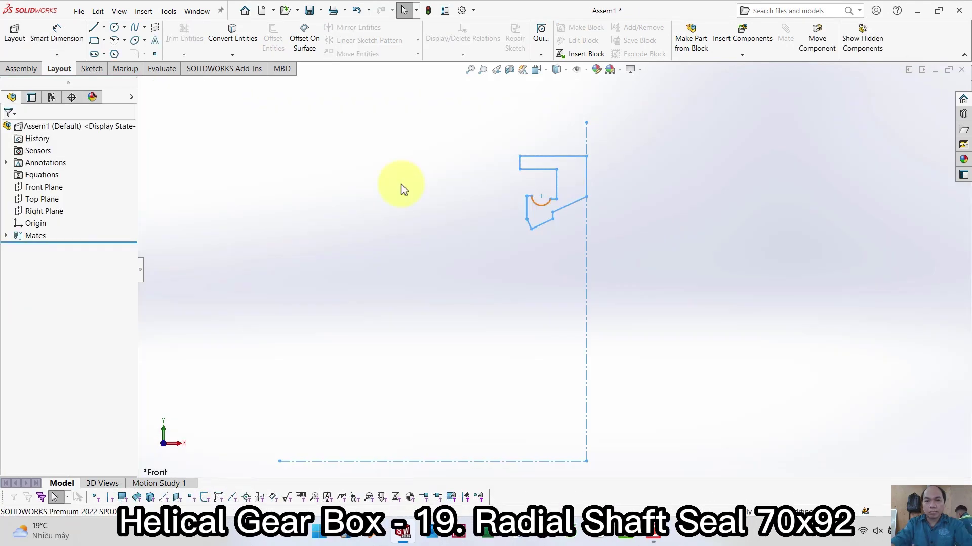
{"action": "left_click", "coordinate": [17, 44]}
{"action": "scroll", "coordinate": [551, 167], "scroll_direction": "up", "scroll_amount": 2}
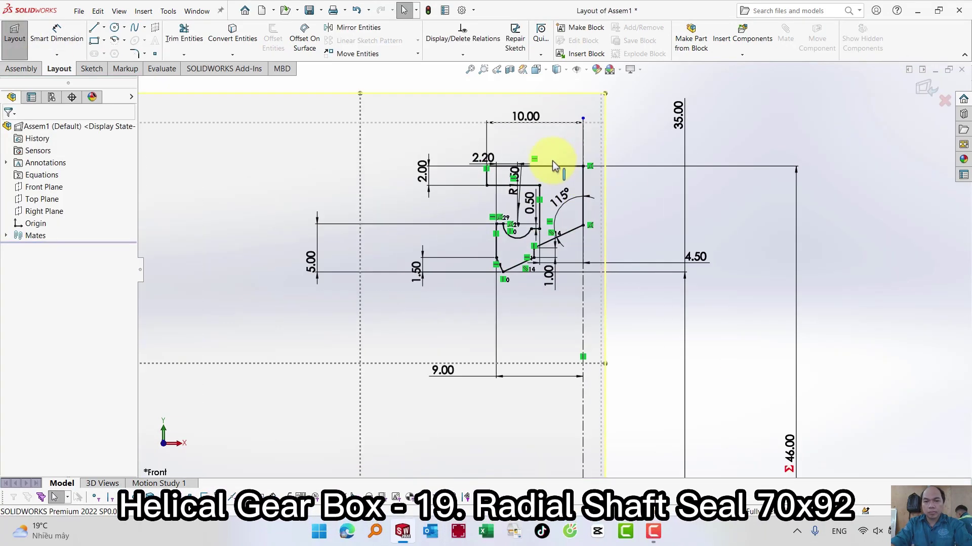
- Sketch two connected lines inside the seal profile, horizontal along the upper flange and vertical down the right-hand web
{"action": "key", "text": "s"}
{"action": "left_click", "coordinate": [626, 199]}
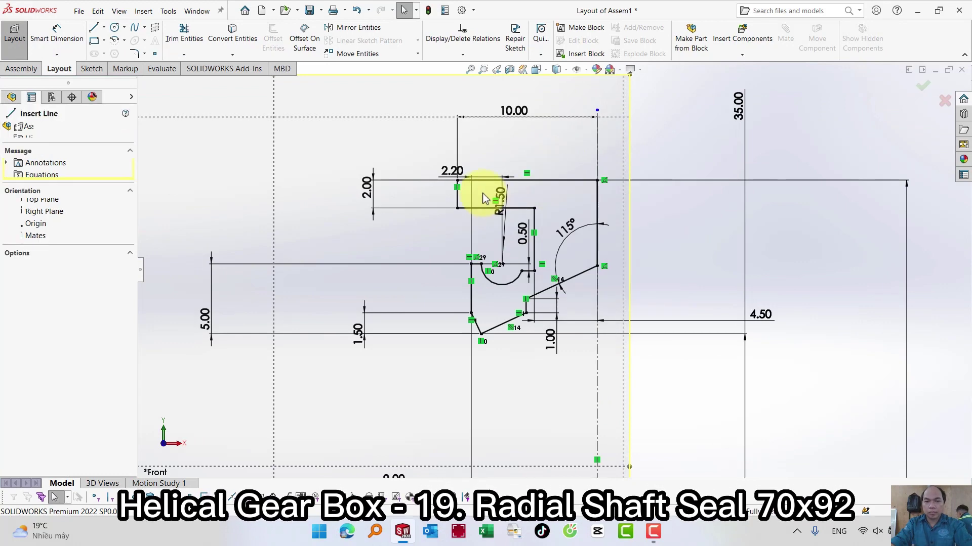
{"action": "left_click", "coordinate": [481, 190]}
{"action": "left_click", "coordinate": [564, 190]}
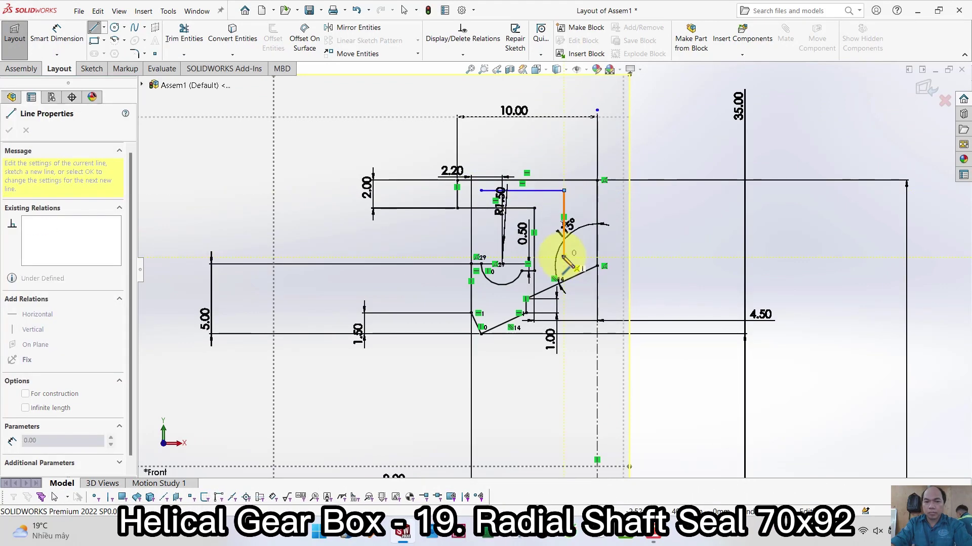
{"action": "left_click", "coordinate": [564, 257]}
{"action": "key", "text": "Escape"}
- Dimension the horizontal distance from the profile's upper-left vertical edge to the inner horizontal line's left endpoint as 1.5 mm
{"action": "key", "text": "s"}
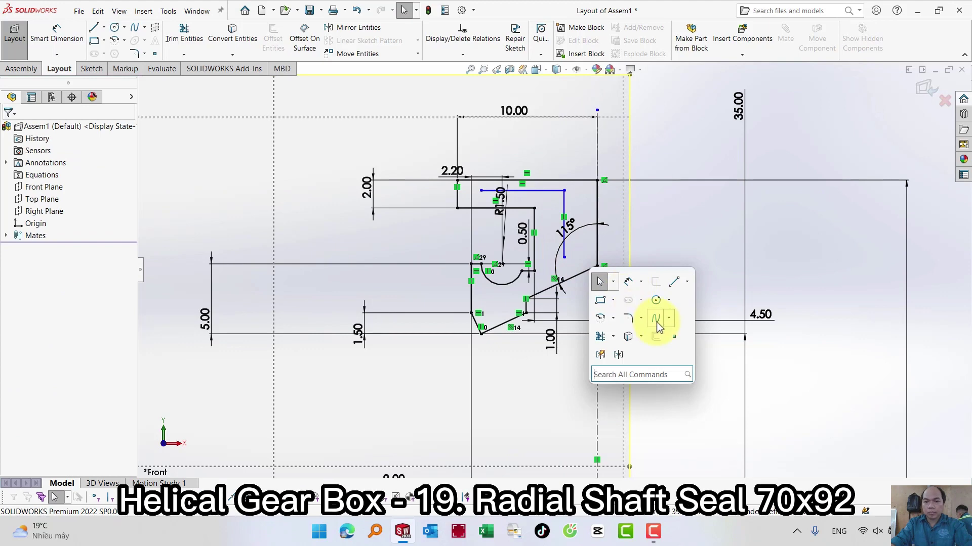
{"action": "left_click", "coordinate": [629, 284]}
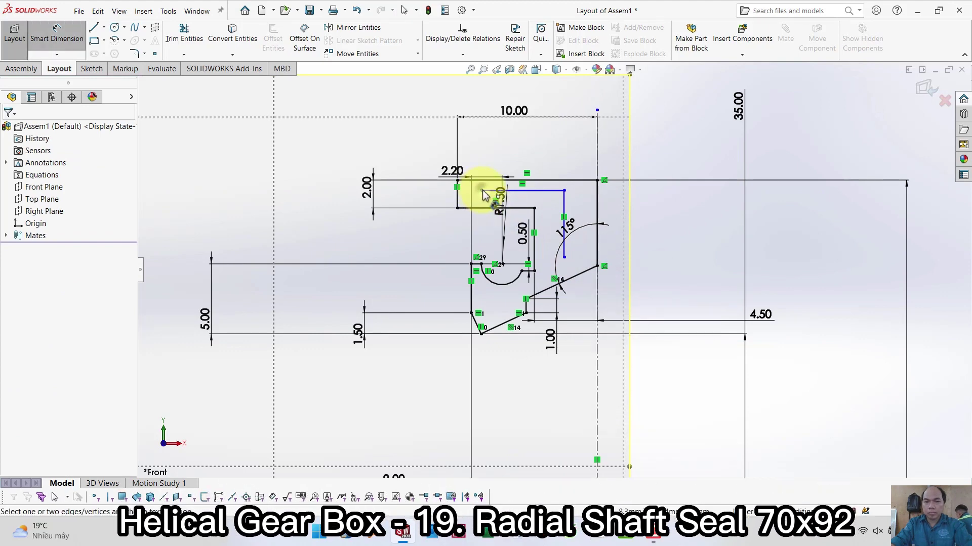
{"action": "left_click", "coordinate": [389, 245]}
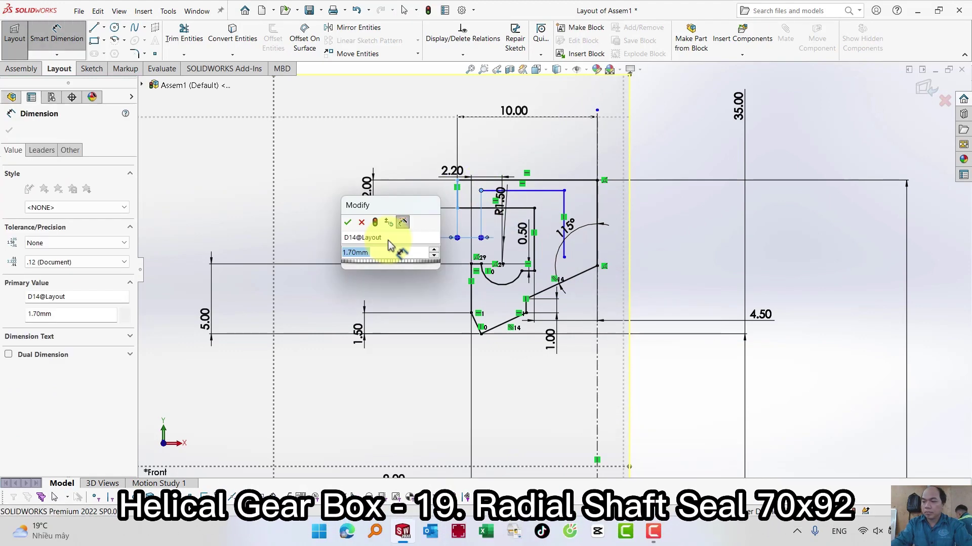
{"action": "type", "text": "1.5"}
{"action": "key", "text": "Return"}
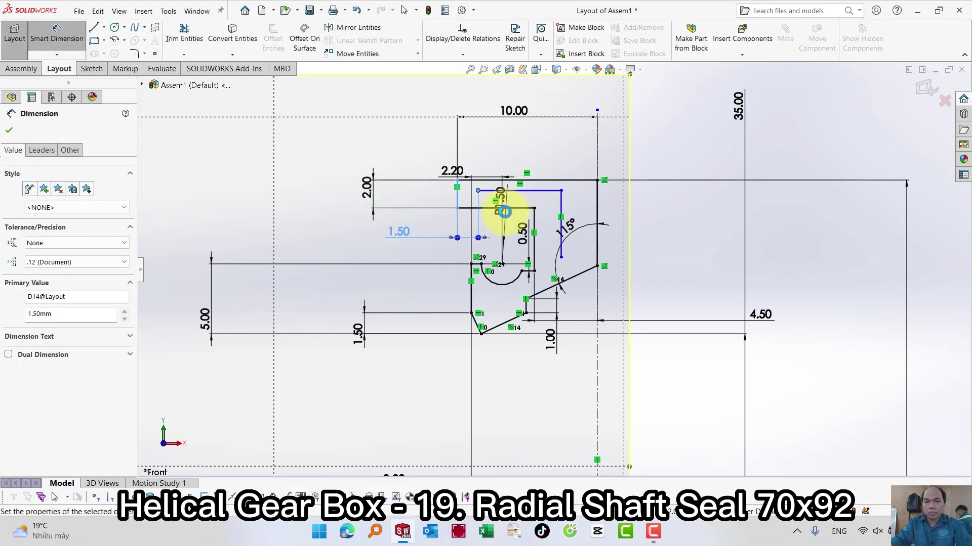
- Dimension the distance between the profile's top edge and the inner horizontal line as 1 mm
{"action": "left_click", "coordinate": [542, 191]}
{"action": "left_click", "coordinate": [554, 180]}
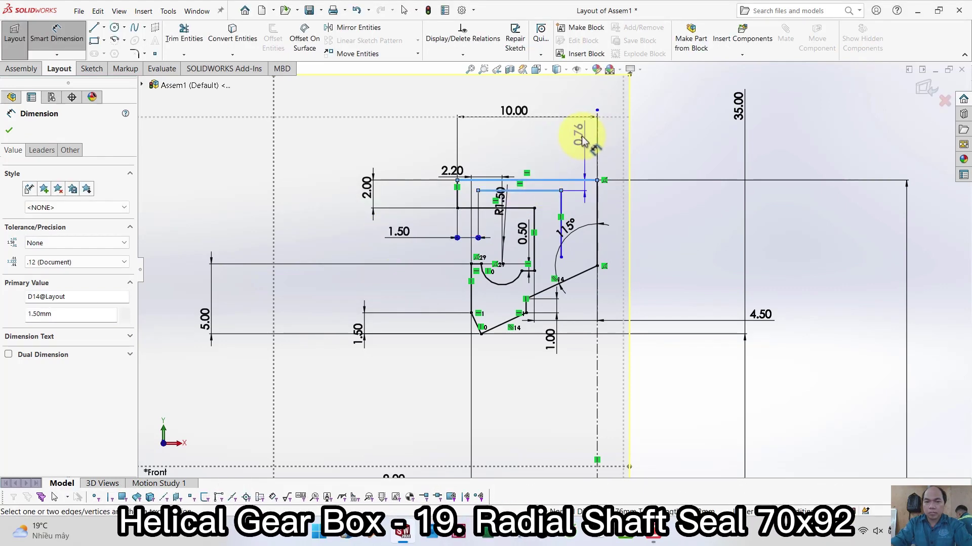
{"action": "left_click", "coordinate": [572, 143]}
{"action": "type", "text": "1"}
{"action": "key", "text": "Return"}
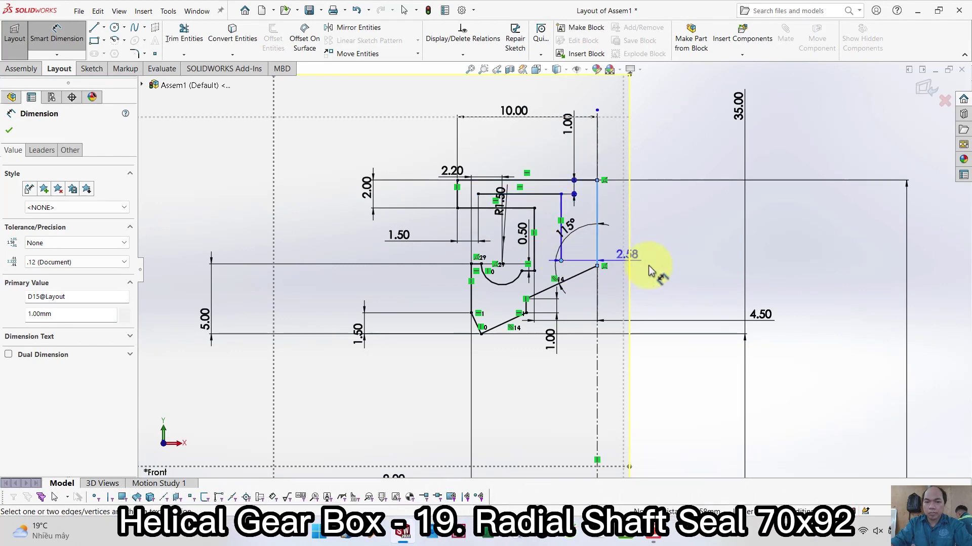
- Dimension the distance from the new inner vertical line's lower endpoint to the profile's right vertical edge as 2.5 mm
{"action": "left_click", "coordinate": [703, 276]}
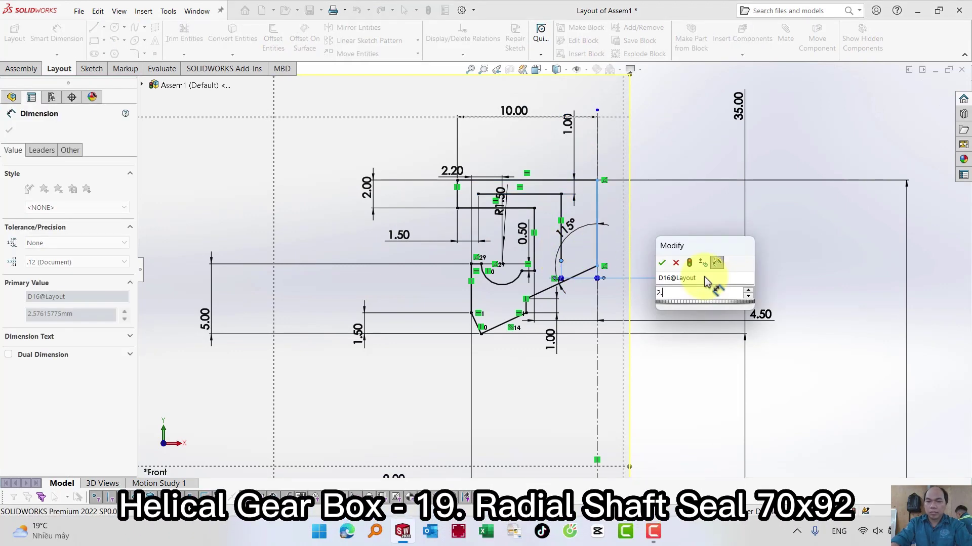
{"action": "key", "text": "Return"}
{"action": "left_click", "coordinate": [676, 213]}
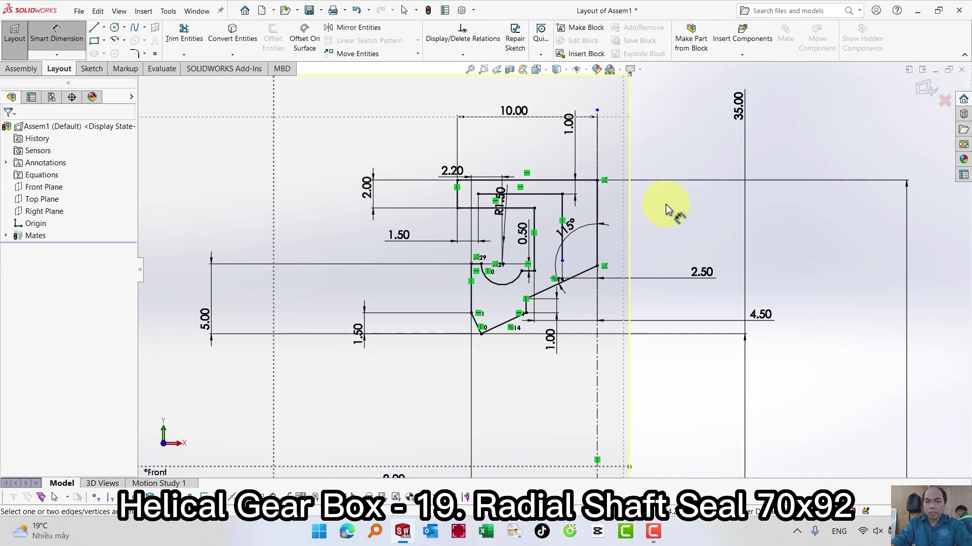
{"action": "left_click", "coordinate": [541, 194]}
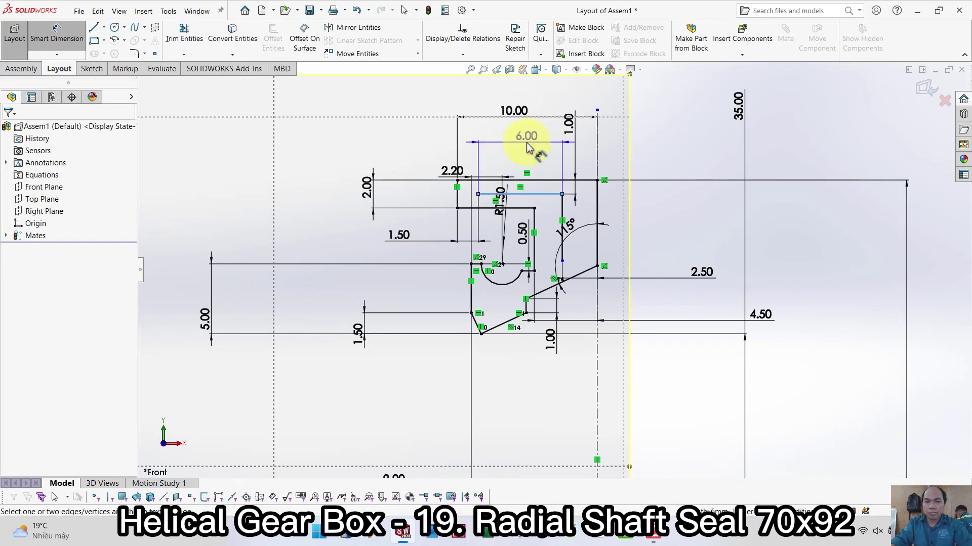
{"action": "left_click", "coordinate": [526, 146]}
{"action": "left_click", "coordinate": [574, 304]}
- Dimension the length of the inner vertical line in the seal's web as 3 mm
{"action": "left_click", "coordinate": [562, 248]}
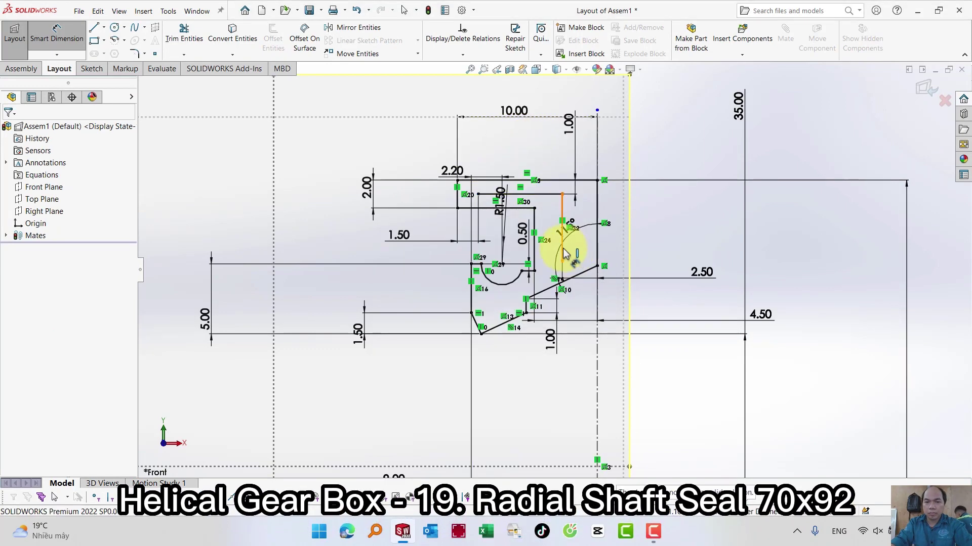
{"action": "left_click", "coordinate": [660, 243]}
{"action": "type", "text": "3"}
{"action": "key", "text": "Return"}
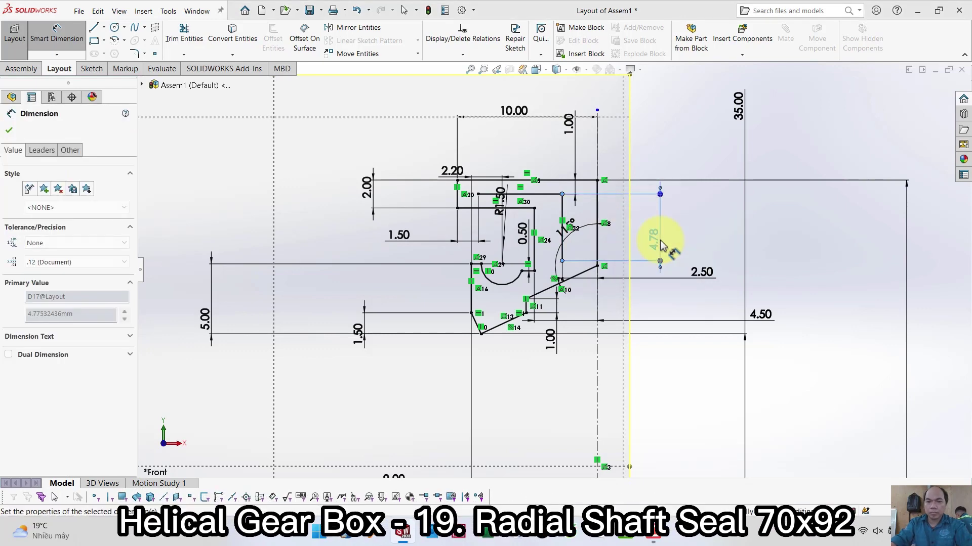
- Fillet the corner between the inner horizontal and vertical lines with a 1 mm radius
{"action": "key", "text": "s"}
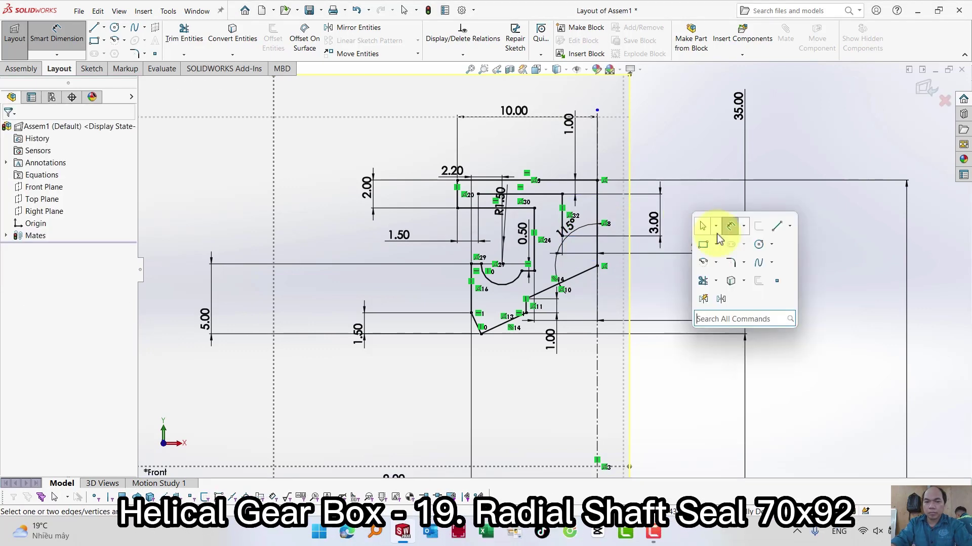
{"action": "left_click", "coordinate": [729, 266]}
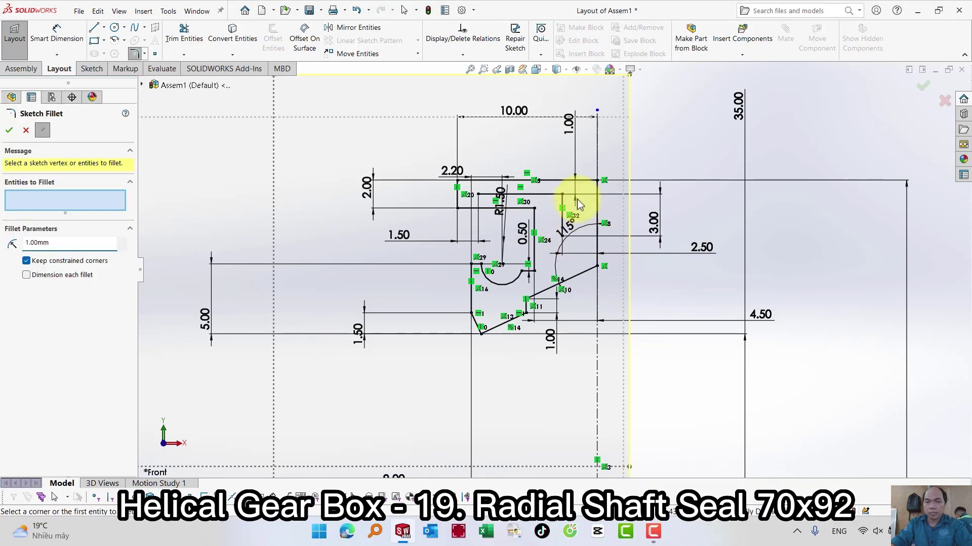
{"action": "left_click", "coordinate": [561, 194]}
{"action": "key", "text": "Escape"}
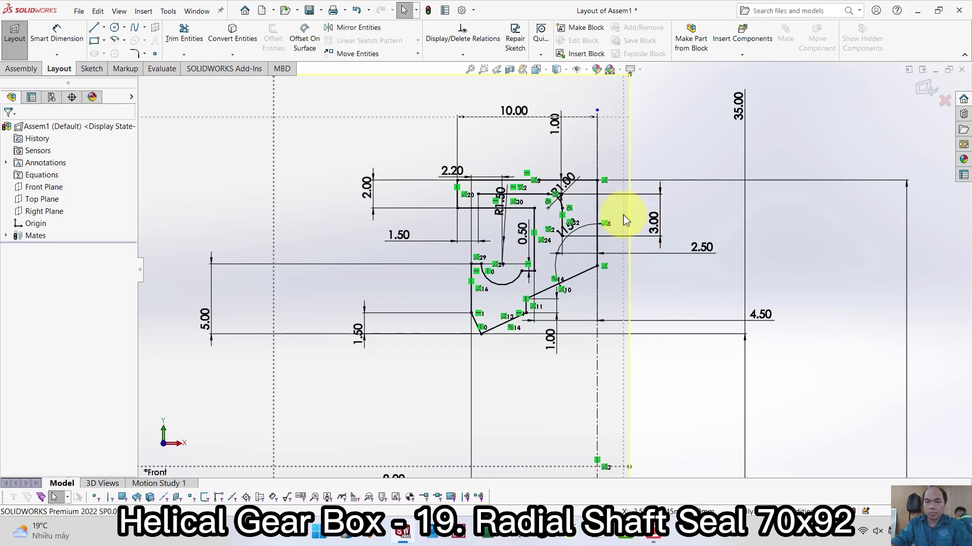
- Sketch the insert's outer contour with a horizontal line, tangent arc and vertical line outside the filleted inner lines, closing it at both ends
{"action": "key", "text": "s"}
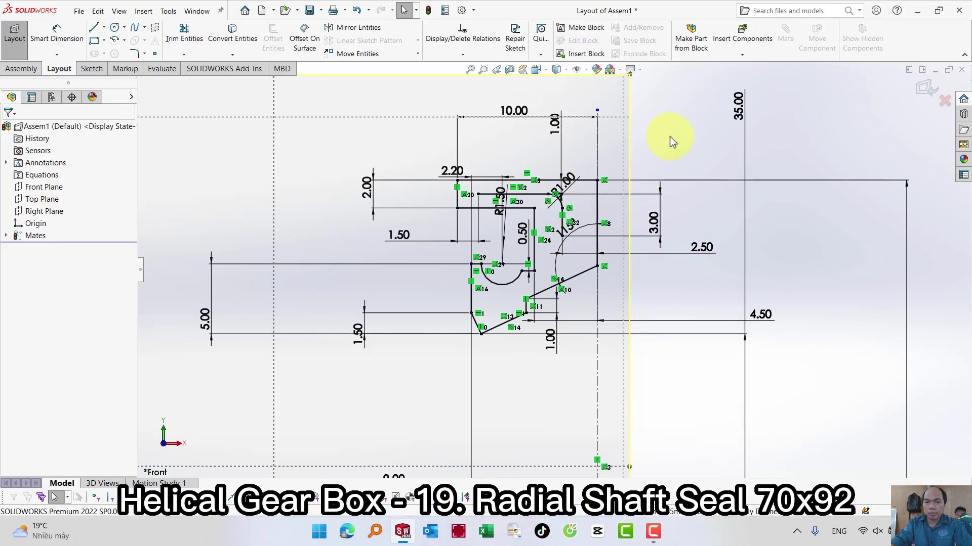
{"action": "scroll", "coordinate": [568, 206], "scroll_direction": "down", "scroll_amount": 5}
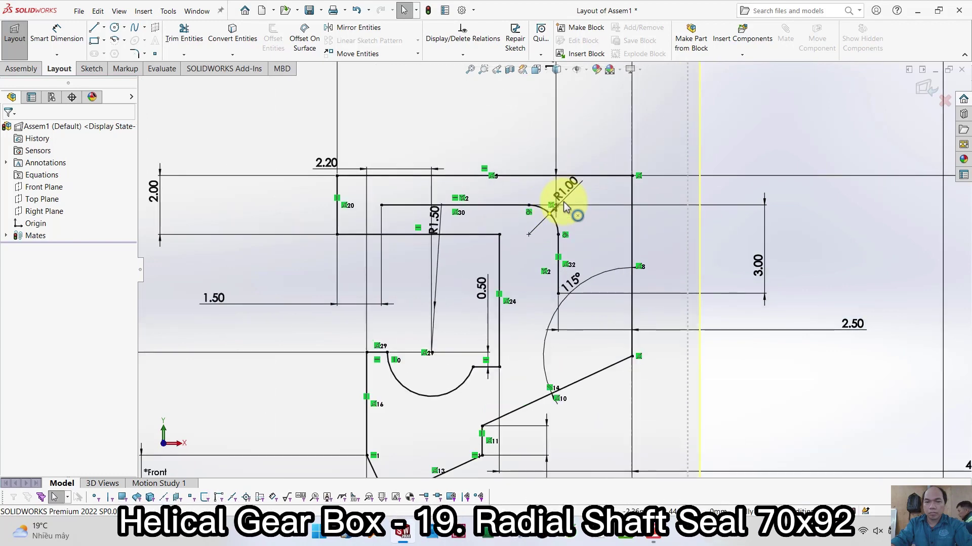
{"action": "key", "text": "s"}
{"action": "left_click", "coordinate": [647, 223]}
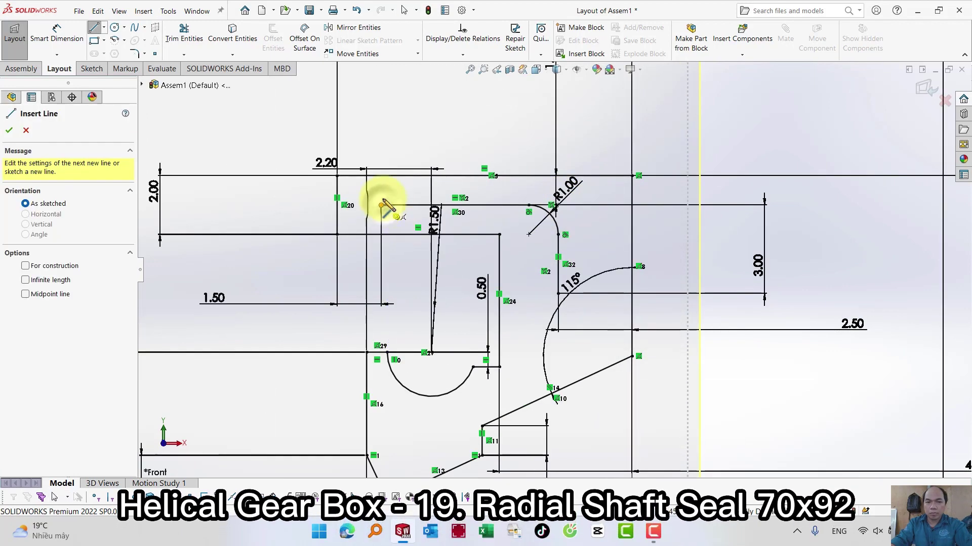
{"action": "left_click", "coordinate": [381, 195]}
{"action": "left_click", "coordinate": [529, 195]}
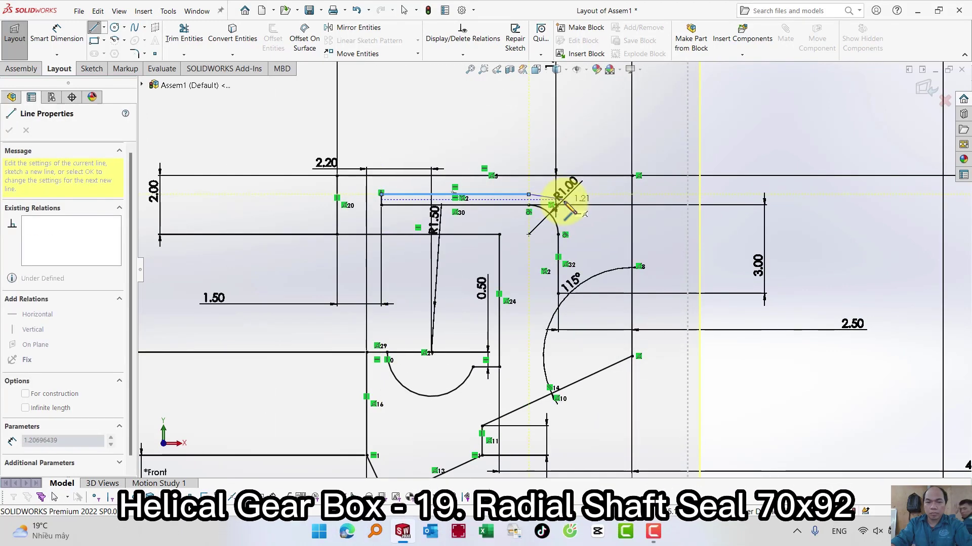
{"action": "left_click", "coordinate": [571, 235]}
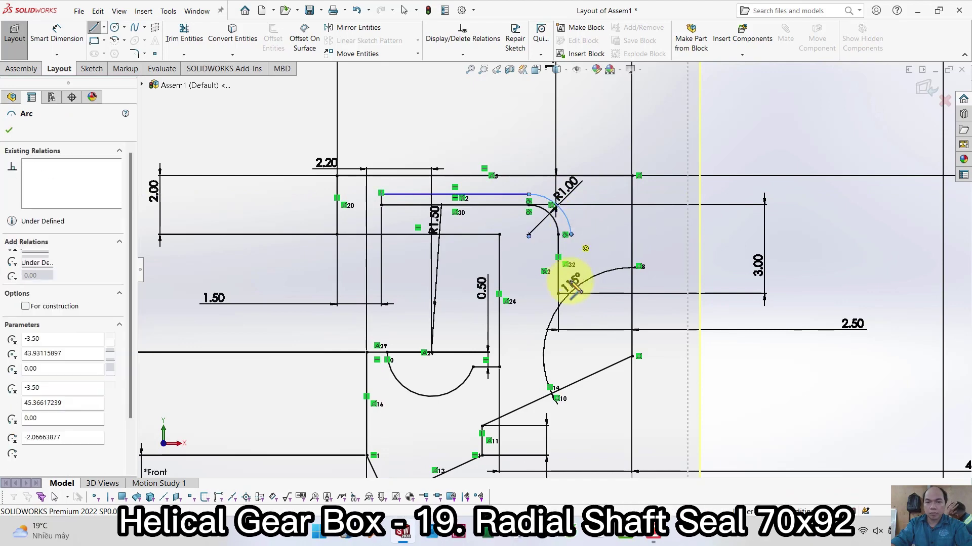
{"action": "left_click", "coordinate": [564, 294]}
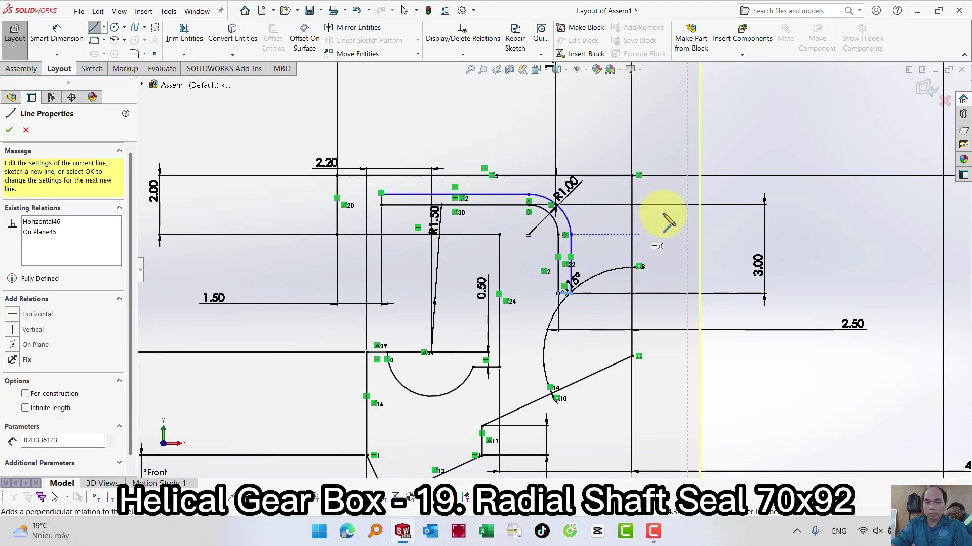
{"action": "key", "text": "Escape"}
- Make the insert's outer corner arc concentric with the inner fillet arc
{"action": "left_click", "coordinate": [565, 223]}
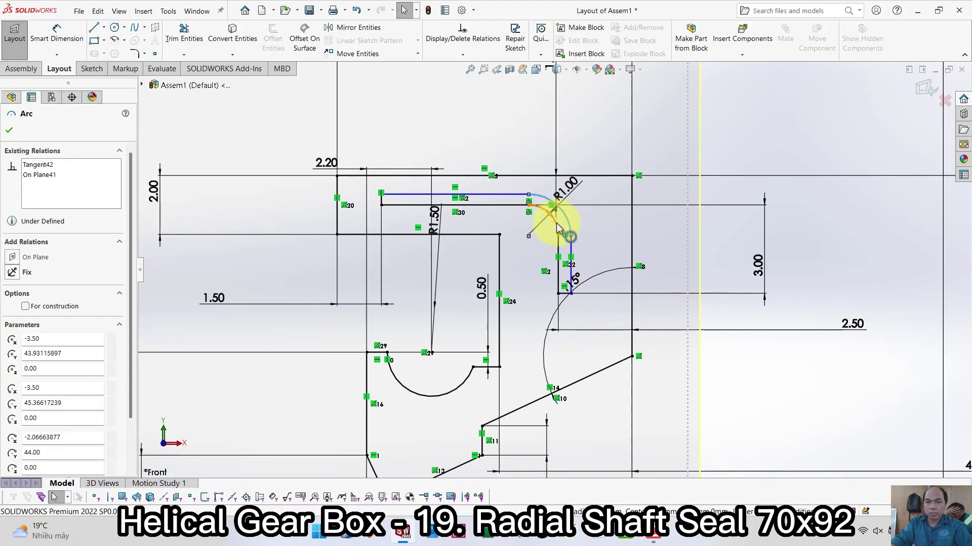
{"action": "left_click", "coordinate": [551, 215], "text": "ctrl"}
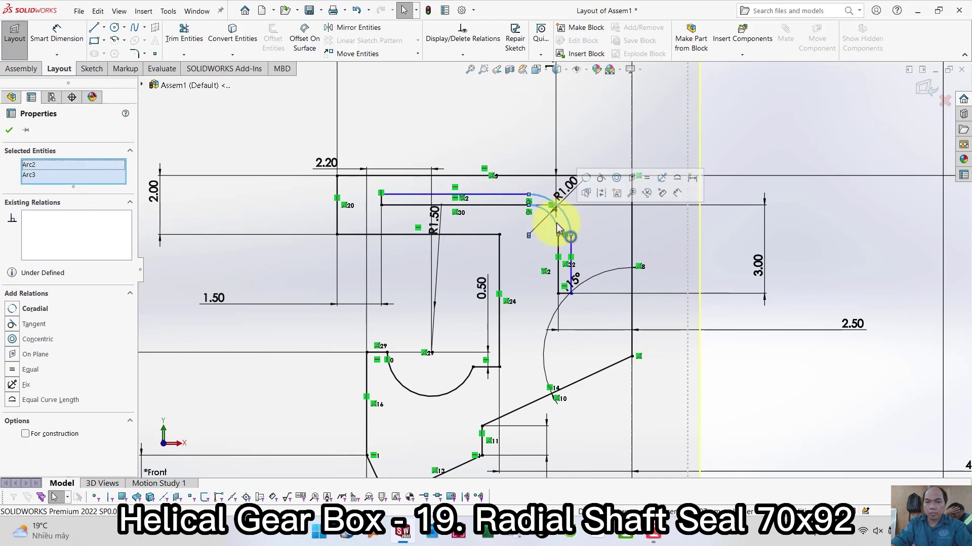
{"action": "left_click", "coordinate": [808, 227]}
- Dimension the insert's thickness at the free end of its horizontal leg as 0.5 mm
{"action": "key", "text": "s"}
{"action": "left_click", "coordinate": [826, 233]}
{"action": "left_click", "coordinate": [390, 196]}
{"action": "left_click", "coordinate": [379, 205]}
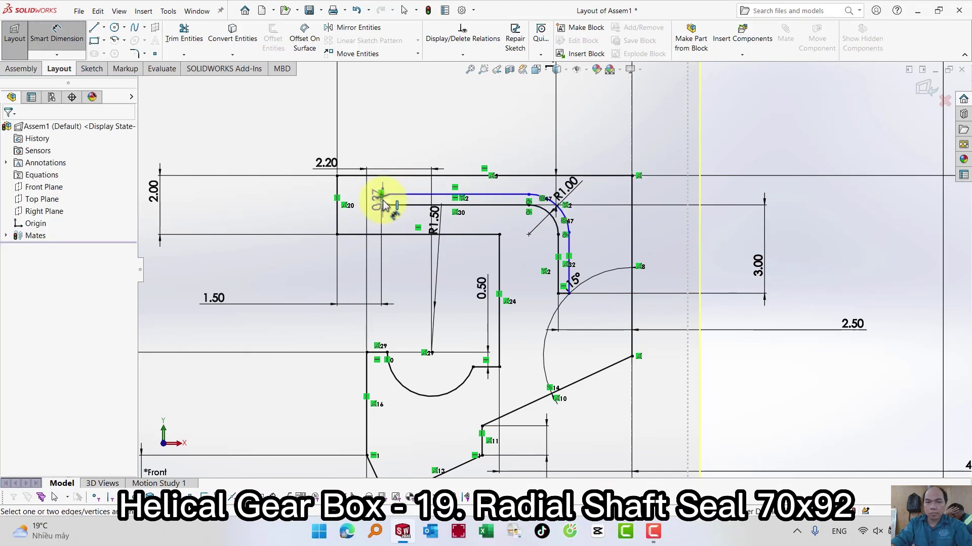
{"action": "left_click", "coordinate": [282, 207]}
{"action": "type", "text": "0.5"}
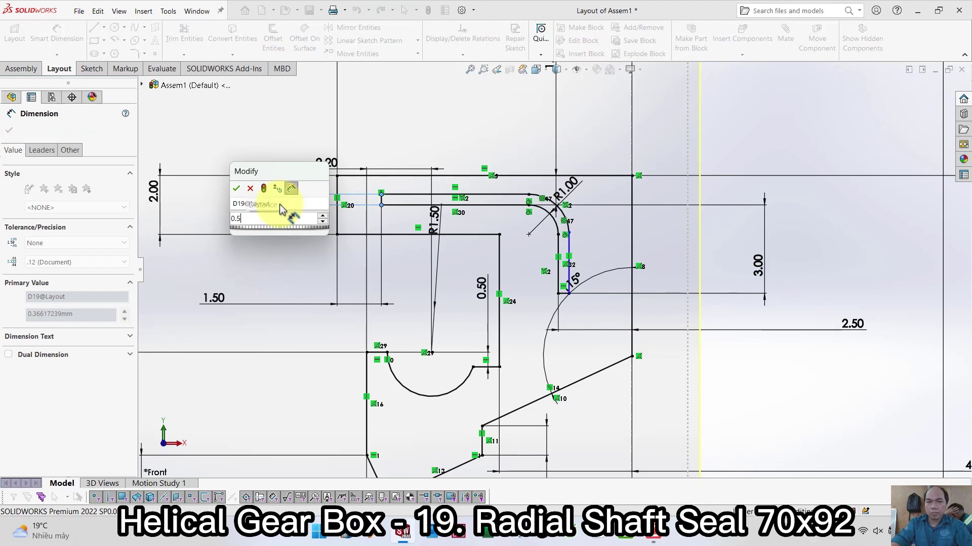
{"action": "key", "text": "Return"}
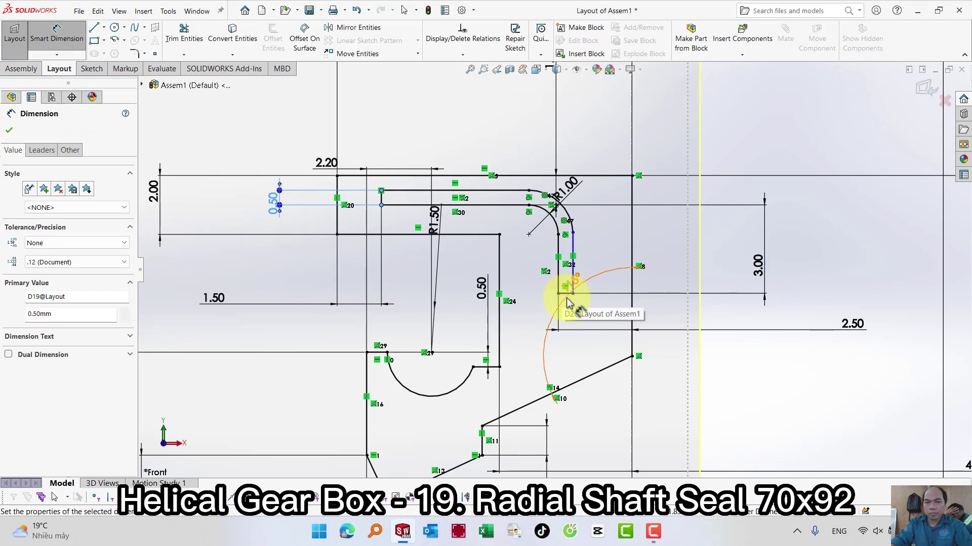
- Dimension the insert's thickness at the lower end of its vertical leg as 0.5 mm and exit the layout
{"action": "scroll", "coordinate": [574, 298], "scroll_direction": "up", "scroll_amount": 3}
{"action": "left_click", "coordinate": [551, 288]}
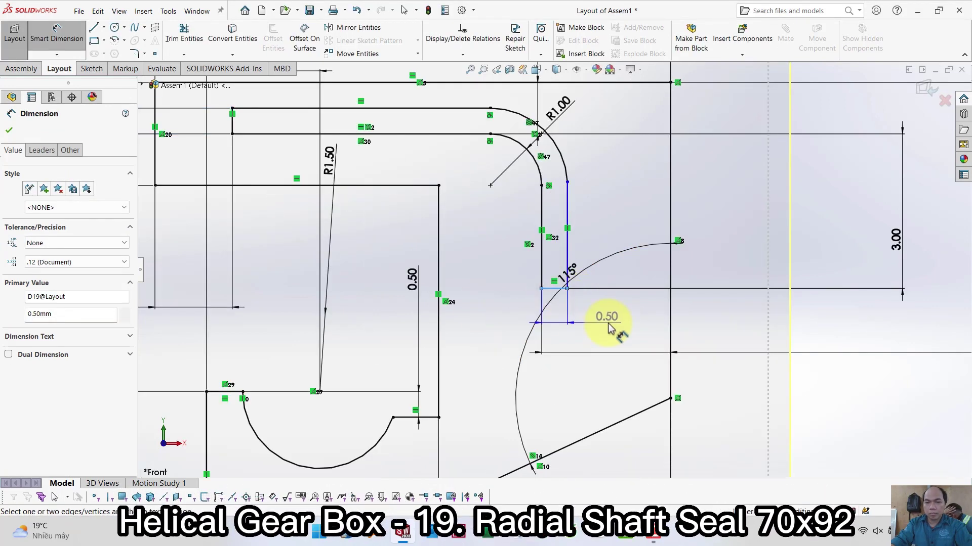
{"action": "left_click", "coordinate": [608, 323]}
{"action": "type", "text": "0.5"}
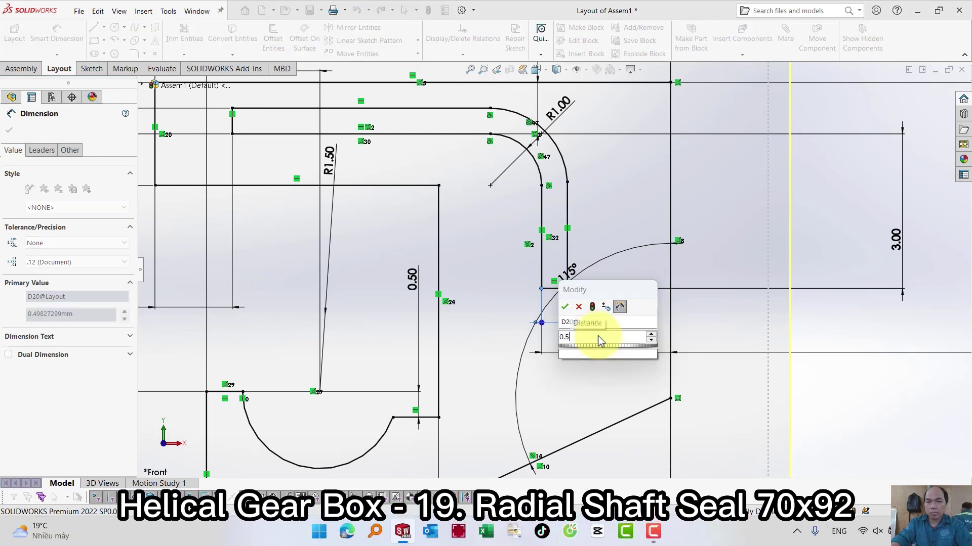
{"action": "key", "text": "Return"}
{"action": "scroll", "coordinate": [643, 293], "scroll_direction": "down", "scroll_amount": 3}
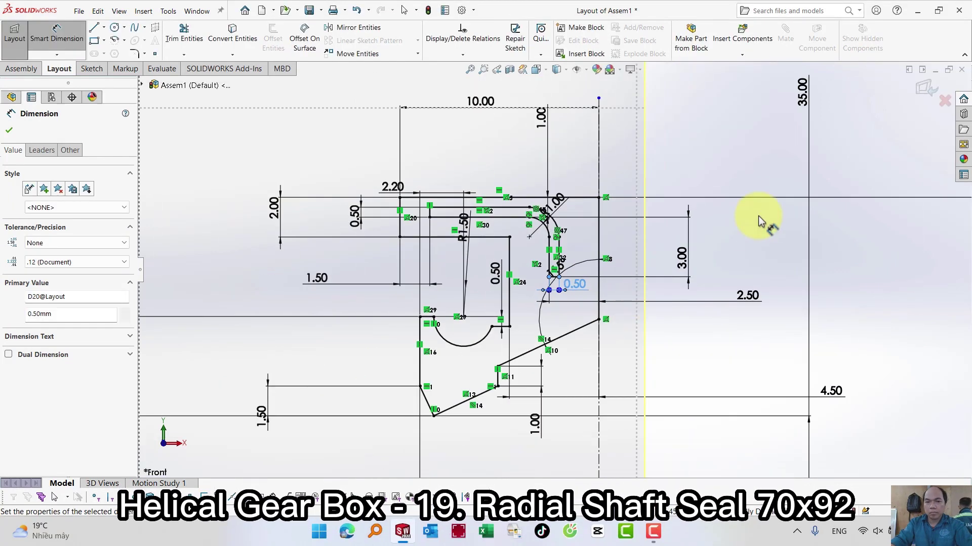
{"action": "left_click", "coordinate": [728, 179]}
{"action": "left_click", "coordinate": [926, 89]}
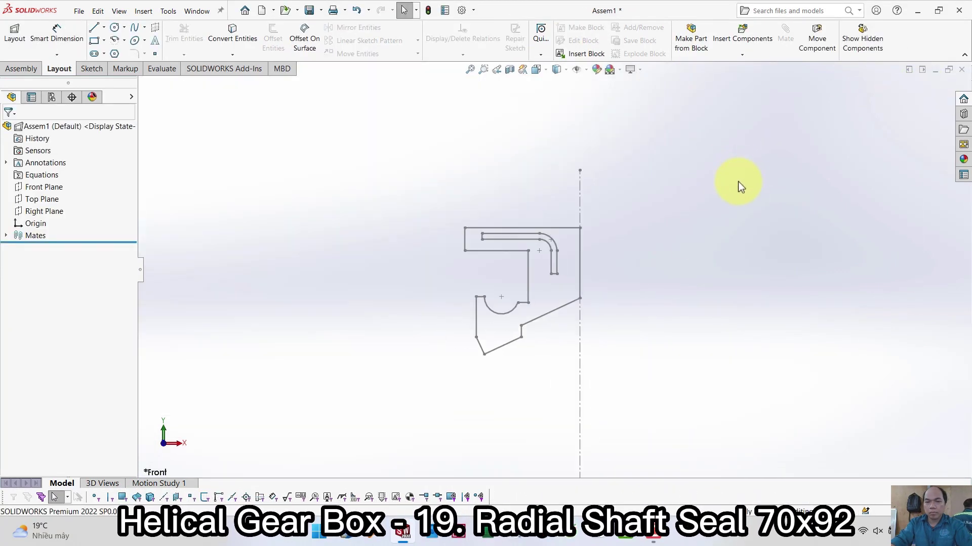
- Insert a new part into the assembly on the Front Plane and expand its features to select Sketch1
{"action": "scroll", "coordinate": [683, 282], "scroll_direction": "down", "scroll_amount": 4}
{"action": "scroll", "coordinate": [557, 223], "scroll_direction": "up", "scroll_amount": 3}
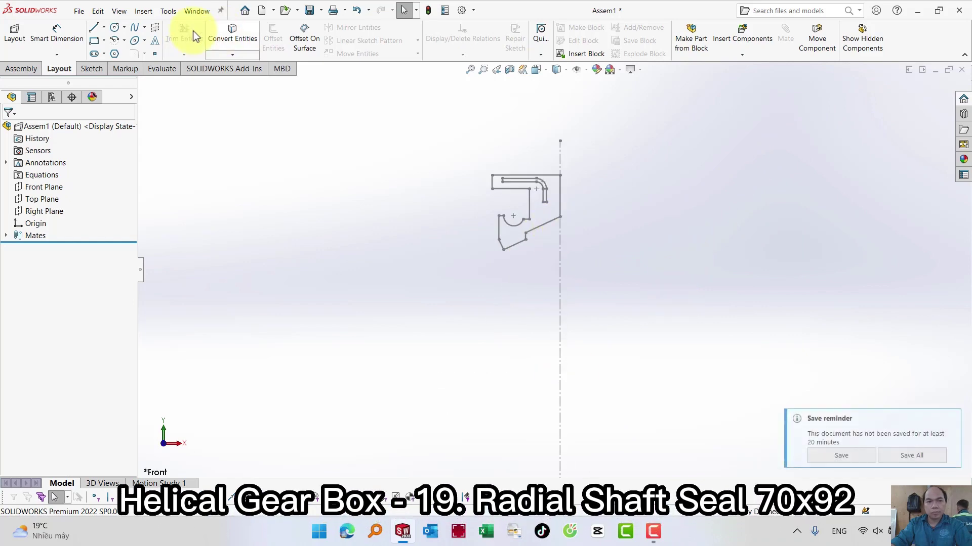
{"action": "left_click", "coordinate": [152, 15]}
{"action": "mouse_move", "coordinate": [173, 28]}
{"action": "left_click", "coordinate": [277, 41]}
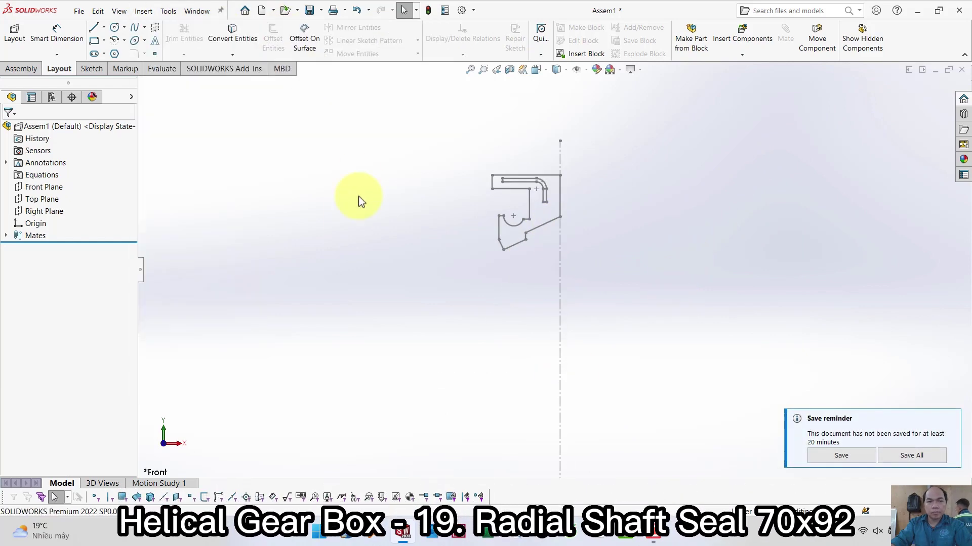
{"action": "left_click", "coordinate": [43, 188]}
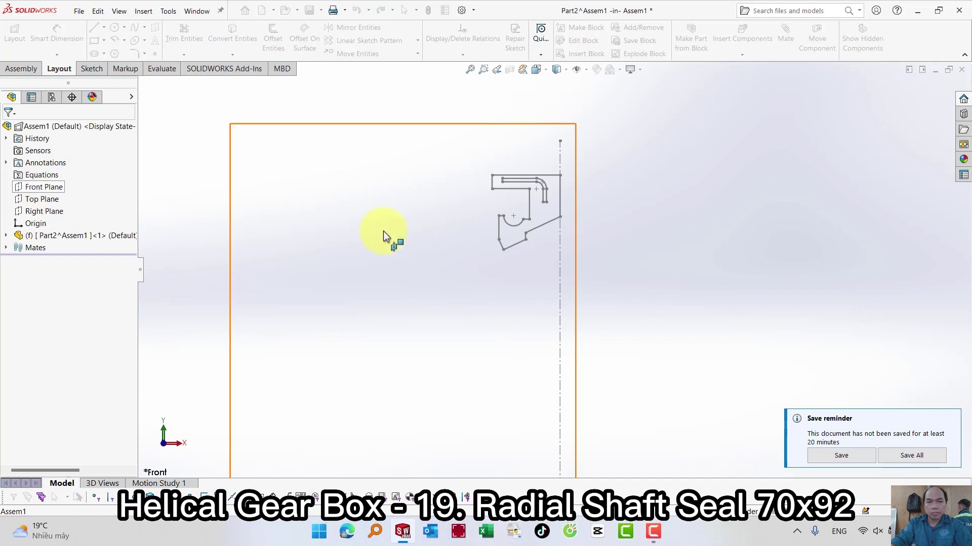
{"action": "scroll", "coordinate": [533, 222], "scroll_direction": "up", "scroll_amount": 2}
{"action": "left_click", "coordinate": [6, 236]}
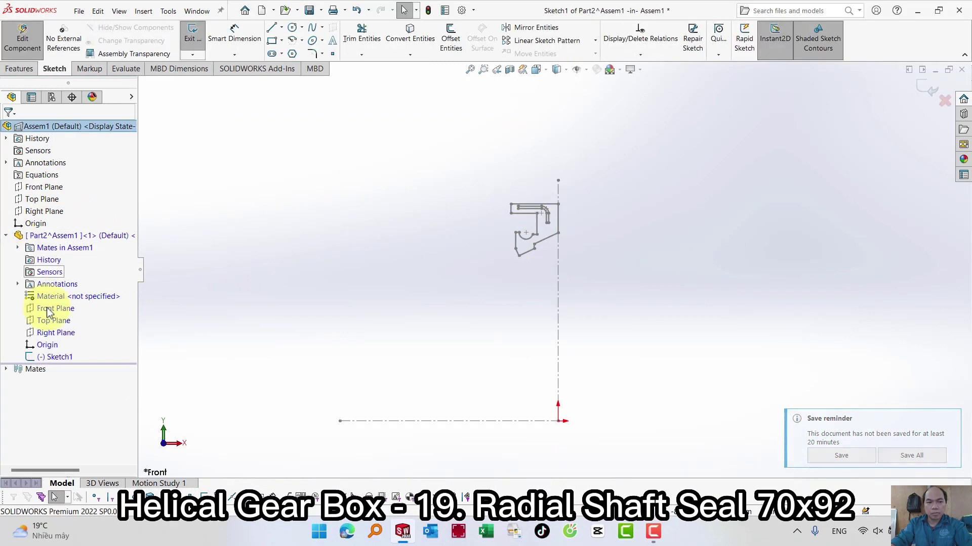
{"action": "left_click", "coordinate": [37, 356]}
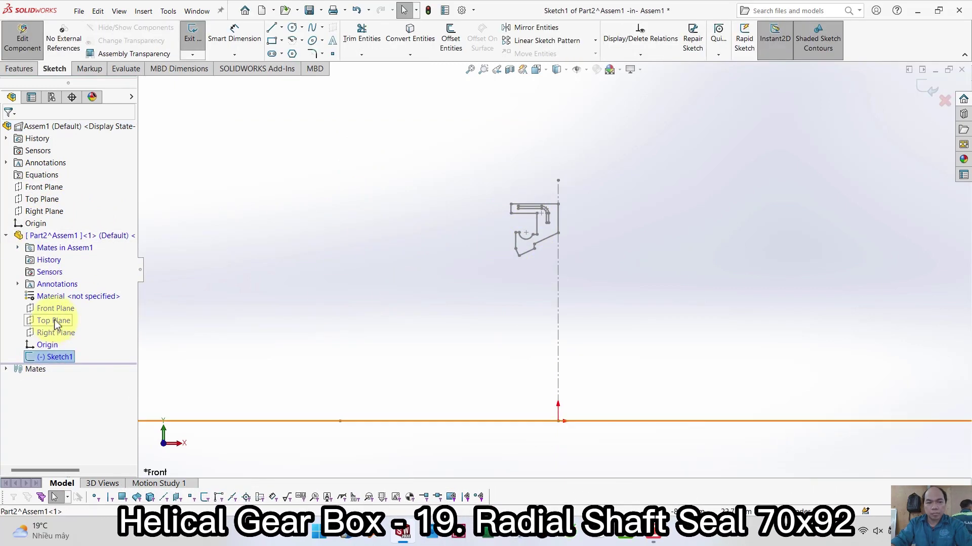
{"action": "scroll", "coordinate": [546, 235], "scroll_direction": "down", "scroll_amount": 3}
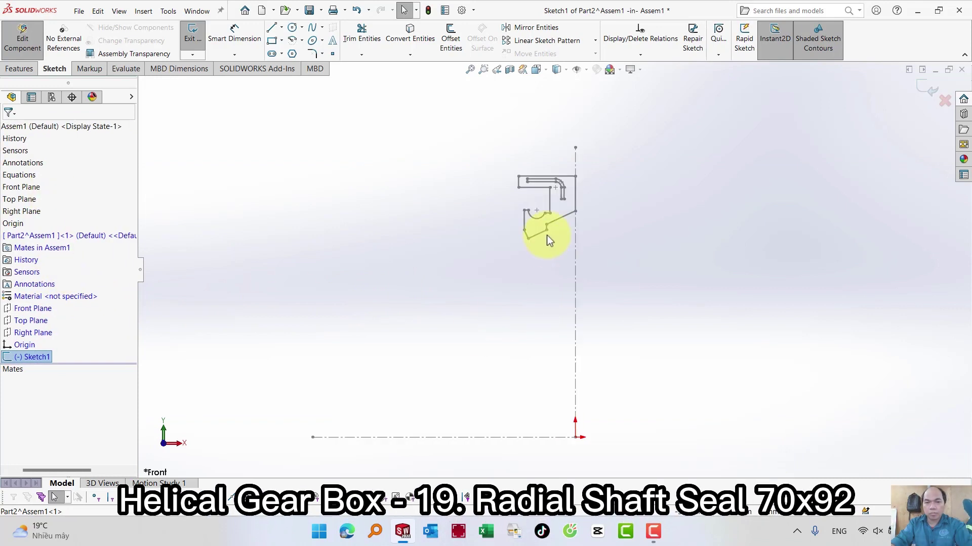
- Start Convert Entities in the new part's sketch and select every line and the groove arc of the seal's closed outer profile
{"action": "key", "text": "s"}
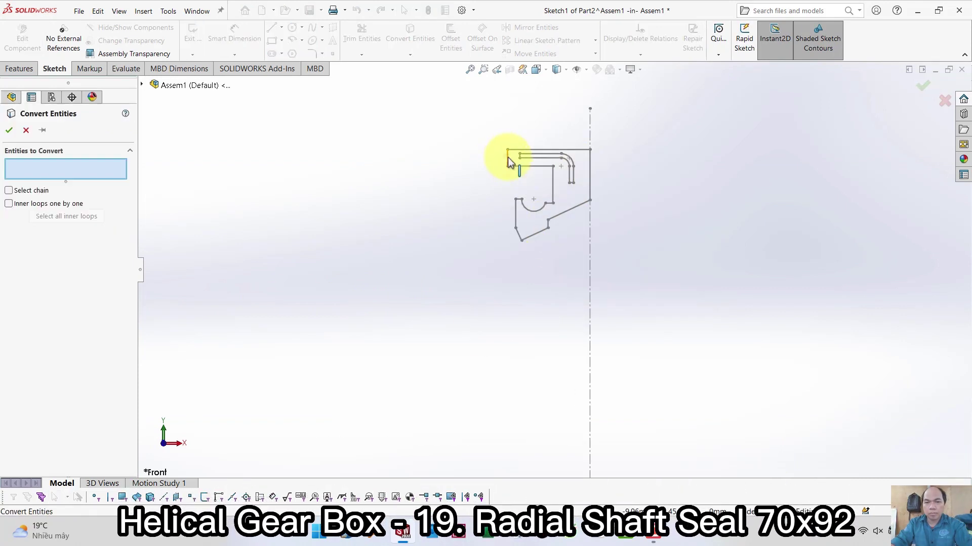
{"action": "left_click", "coordinate": [507, 158]}
{"action": "left_click", "coordinate": [531, 166]}
{"action": "left_click", "coordinate": [553, 194]}
{"action": "left_click", "coordinate": [550, 204]}
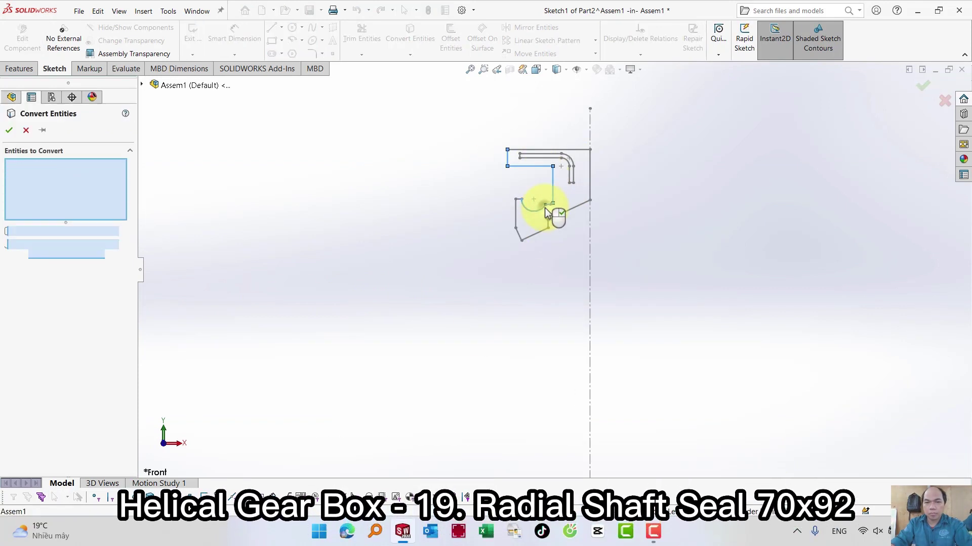
{"action": "left_click", "coordinate": [539, 208]}
{"action": "scroll", "coordinate": [520, 200], "scroll_direction": "down", "scroll_amount": 3}
{"action": "left_click", "coordinate": [519, 200]}
{"action": "left_click", "coordinate": [514, 234]}
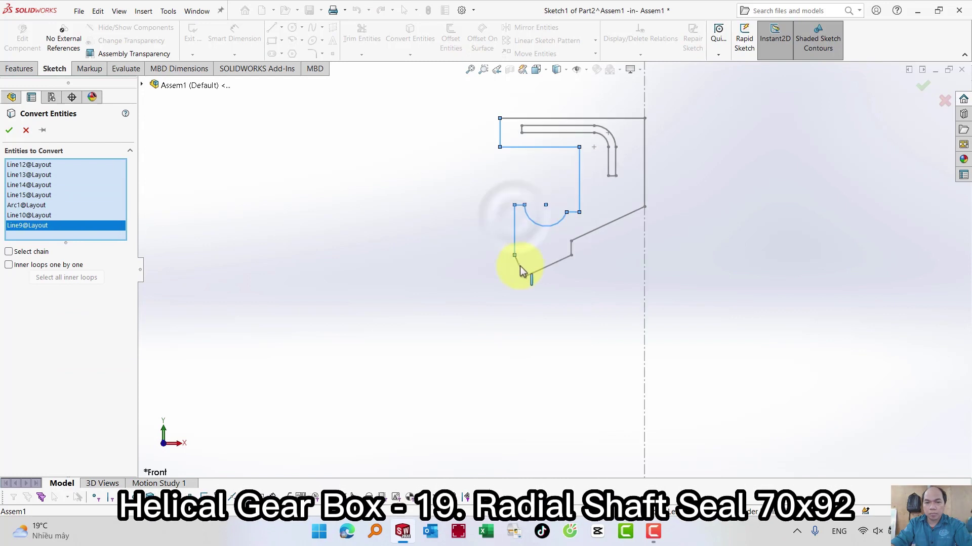
{"action": "left_click", "coordinate": [519, 266]}
{"action": "left_click", "coordinate": [548, 265]}
{"action": "left_click", "coordinate": [571, 249]}
{"action": "left_click", "coordinate": [609, 230]}
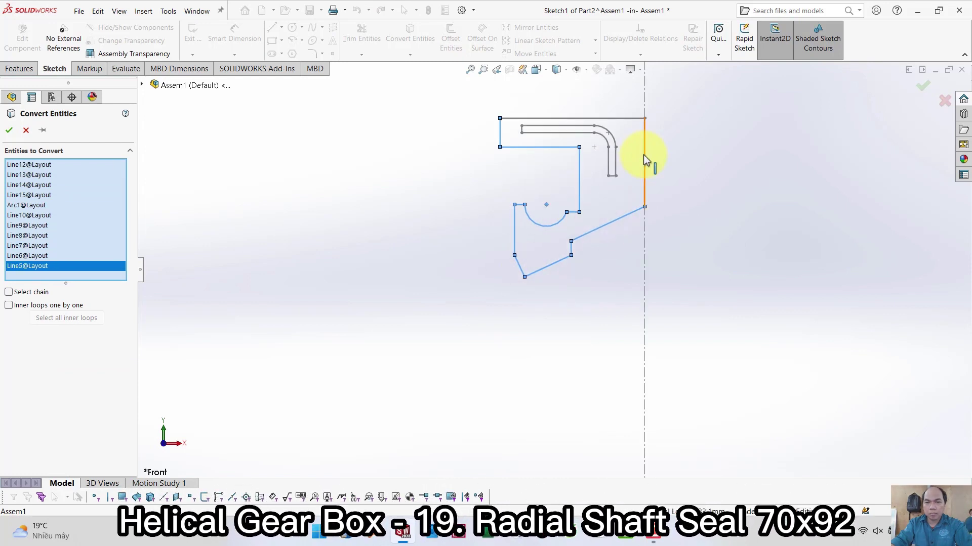
{"action": "left_click", "coordinate": [643, 156]}
{"action": "left_click", "coordinate": [631, 119]}
- Add every line and both arcs of the L-shaped insert's outline to the selection and convert all selected entities into the sketch
{"action": "left_click", "coordinate": [613, 142]}
{"action": "left_click", "coordinate": [610, 175]}
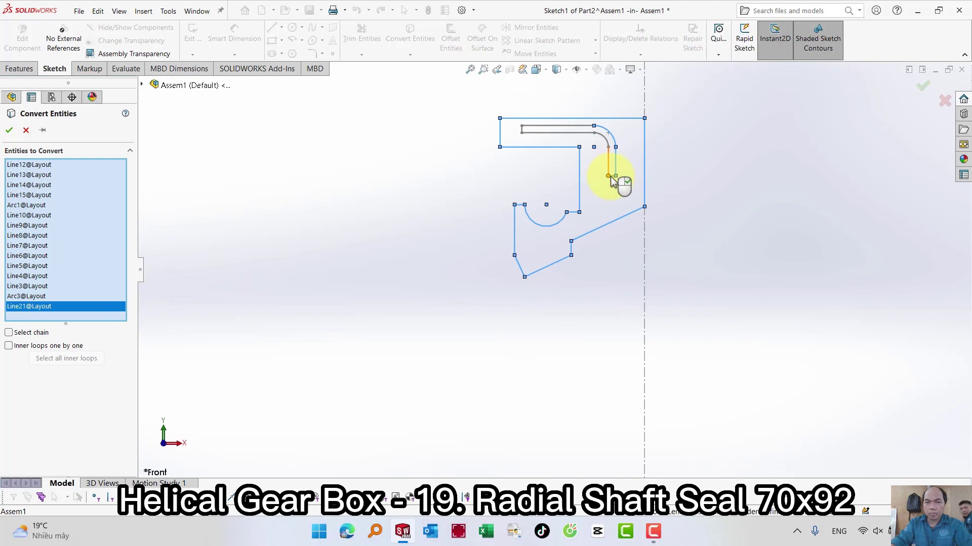
{"action": "left_click", "coordinate": [611, 176]}
{"action": "left_click", "coordinate": [608, 160]}
{"action": "left_click", "coordinate": [605, 138]}
{"action": "left_click", "coordinate": [571, 133]}
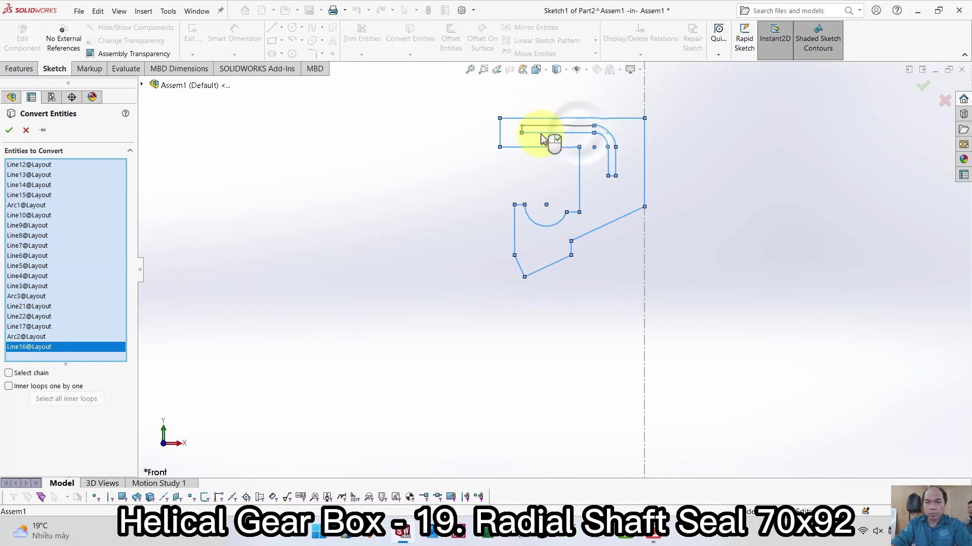
{"action": "left_click", "coordinate": [522, 130]}
{"action": "left_click", "coordinate": [534, 127]}
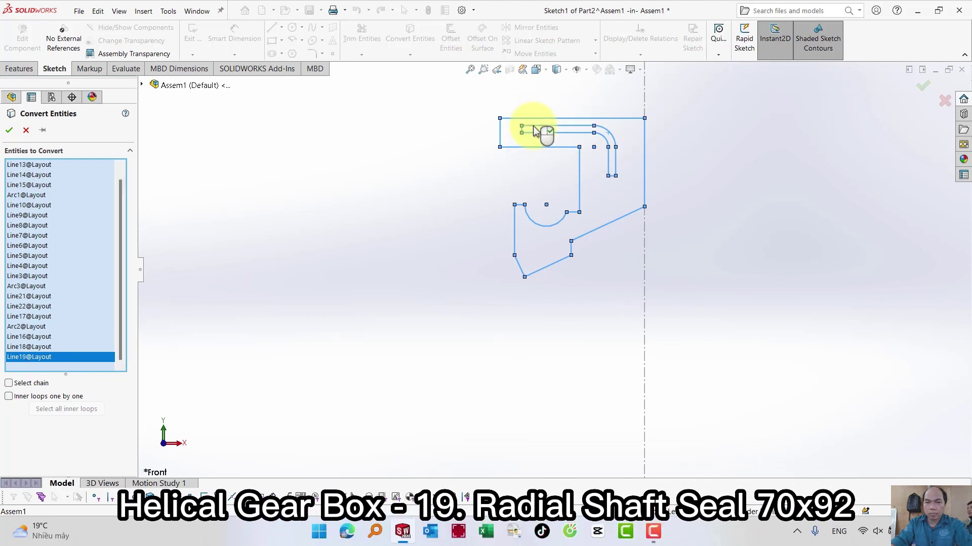
{"action": "scroll", "coordinate": [478, 156], "scroll_direction": "up", "scroll_amount": 3}
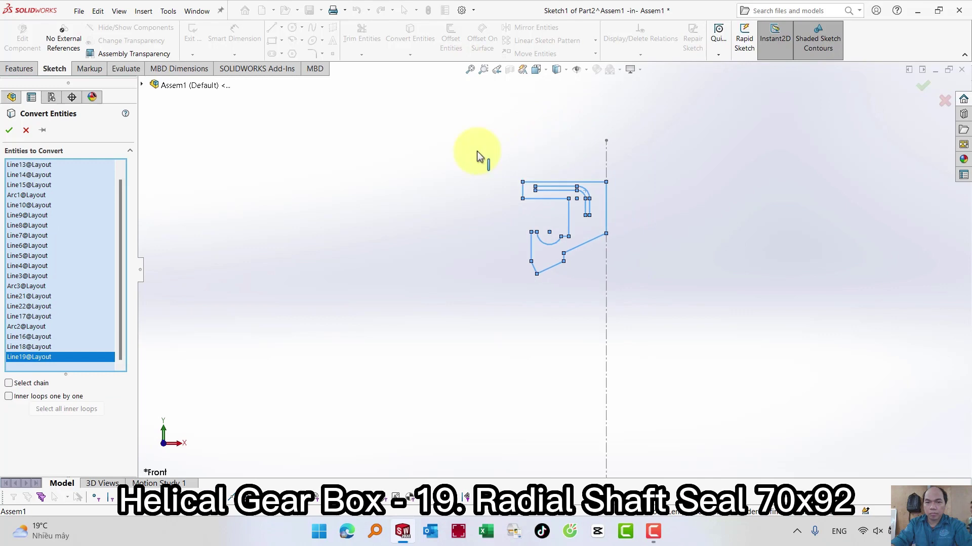
{"action": "left_click", "coordinate": [11, 132]}
- Draw a horizontal construction line from the free end of the layout's horizontal centerline to the origin and exit the sketch
{"action": "scroll", "coordinate": [590, 266], "scroll_direction": "up", "scroll_amount": 3}
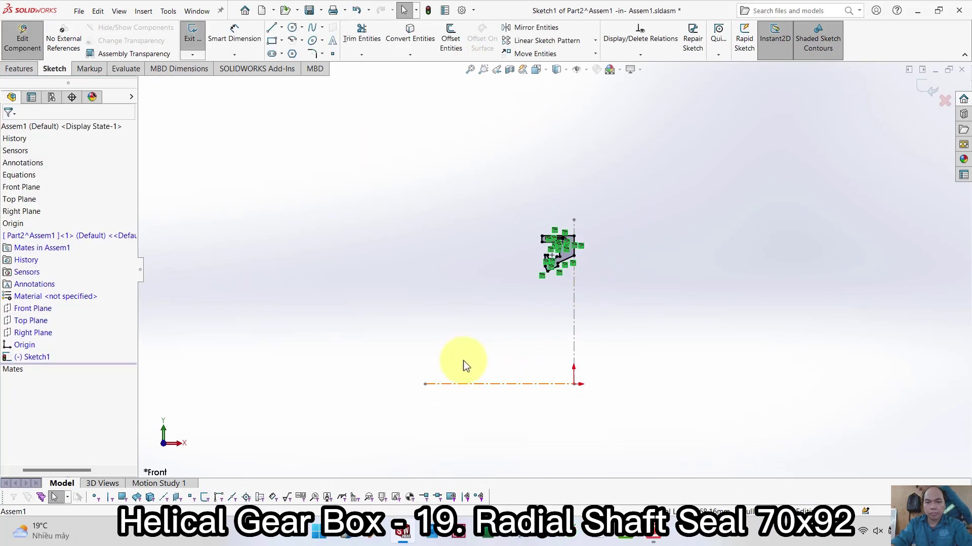
{"action": "key", "text": "s"}
{"action": "key", "text": "l"}
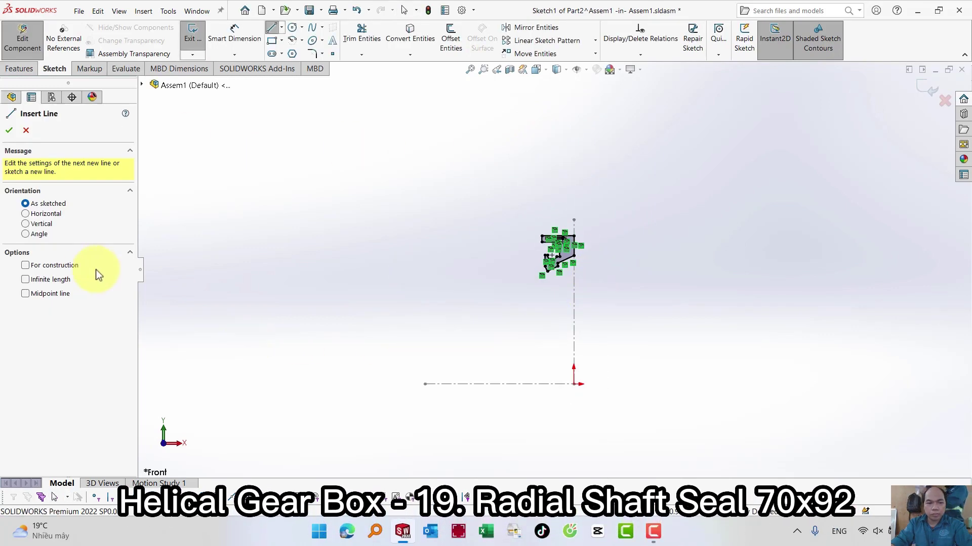
{"action": "left_click", "coordinate": [60, 266]}
{"action": "left_click", "coordinate": [423, 384]}
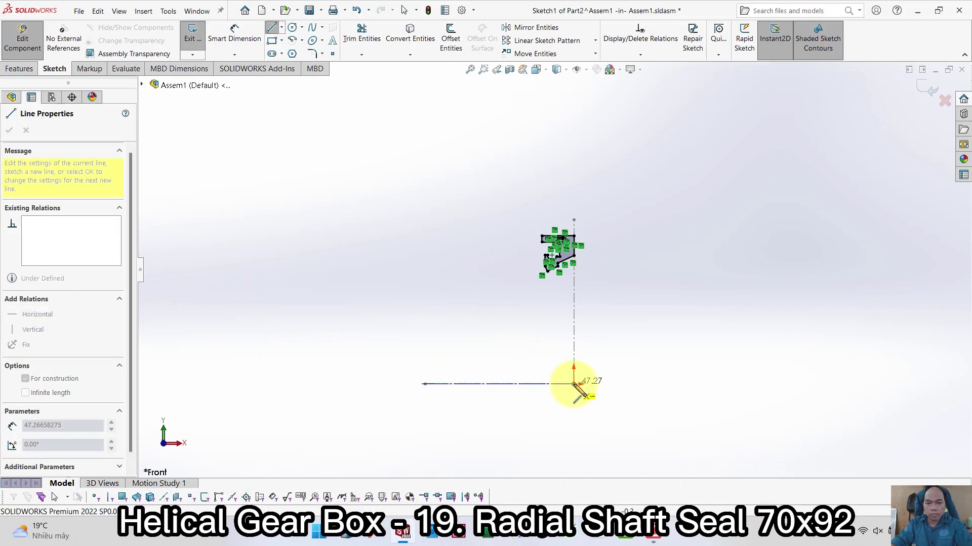
{"action": "key", "text": "Escape"}
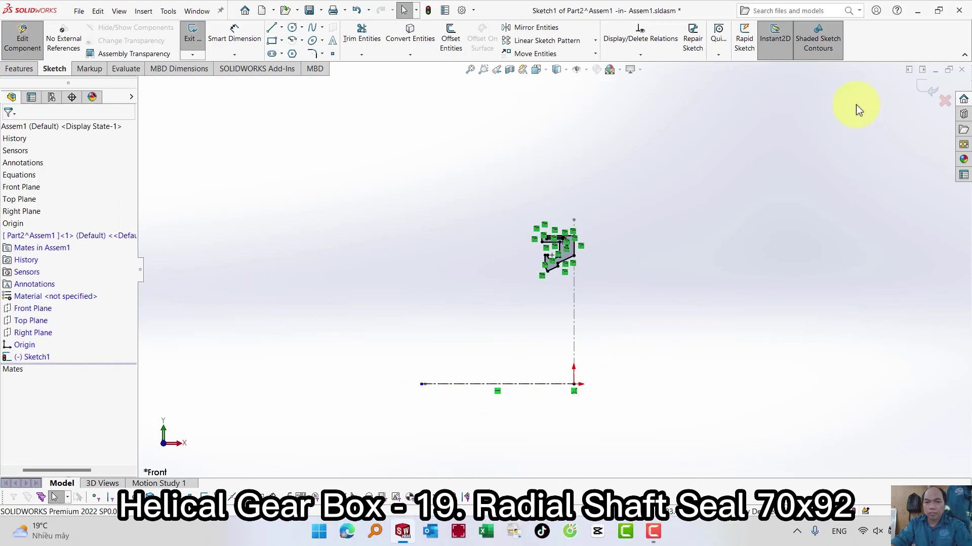
{"action": "left_click", "coordinate": [921, 86]}
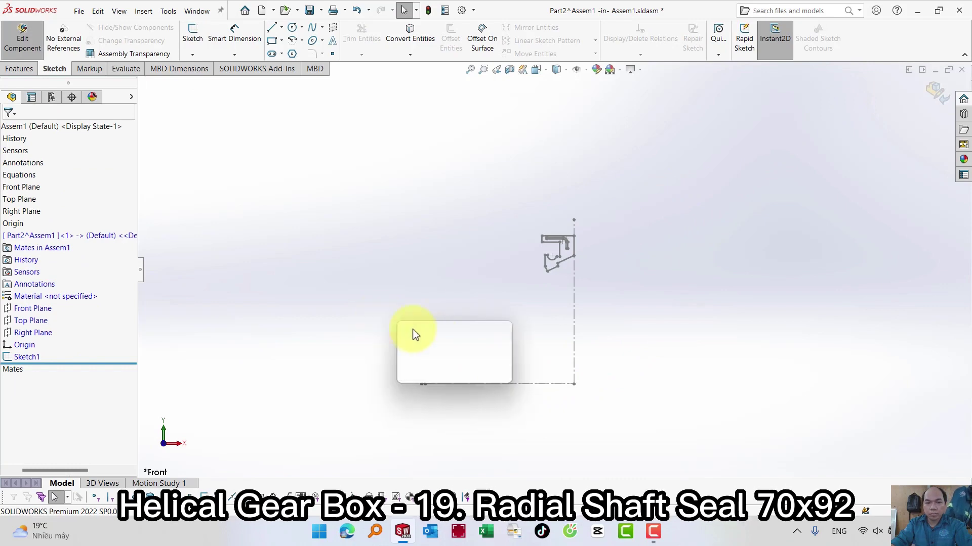
- Revolve the seal sketch 360 degrees around the horizontal construction line
{"action": "left_click", "coordinate": [449, 336]}
{"action": "left_click", "coordinate": [452, 365]}
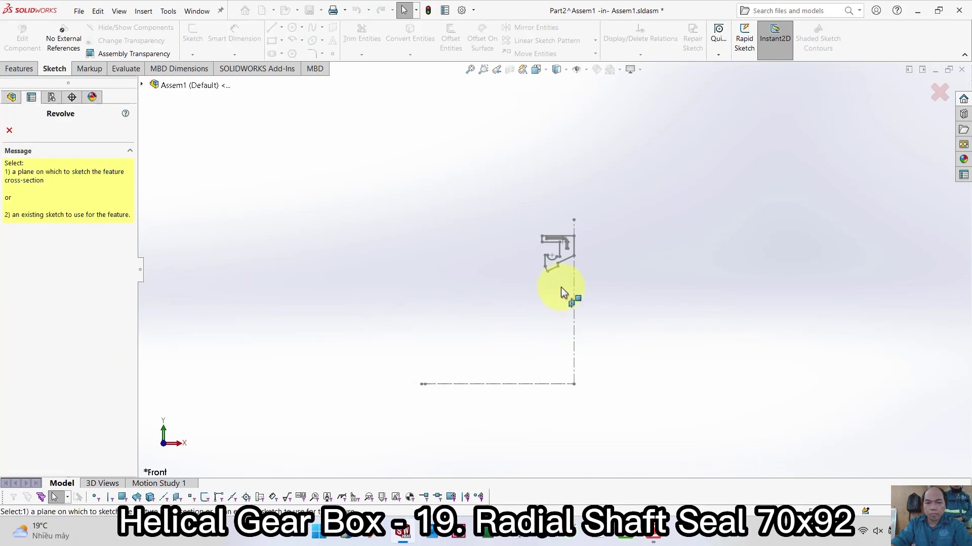
{"action": "left_click", "coordinate": [564, 260]}
{"action": "left_click", "coordinate": [518, 383]}
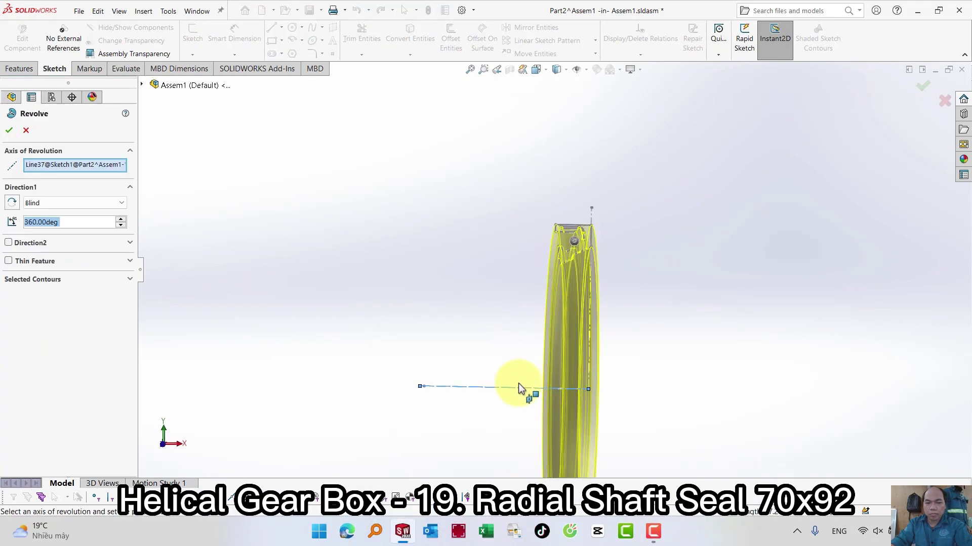
{"action": "left_click", "coordinate": [919, 87]}
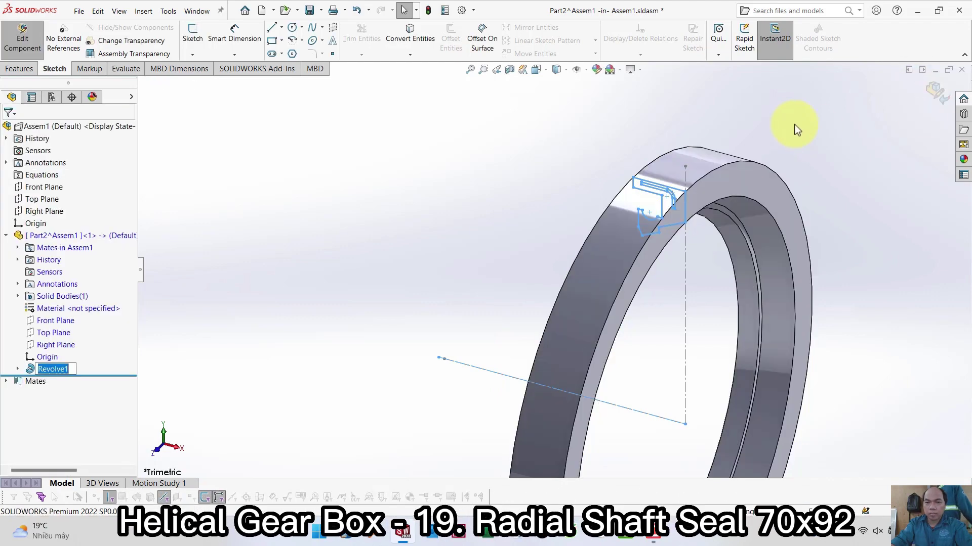
- Chamfer the seal ring's outer circular edge on its closed face side by 1.5 mm at 45 degrees
{"action": "key", "text": "s"}
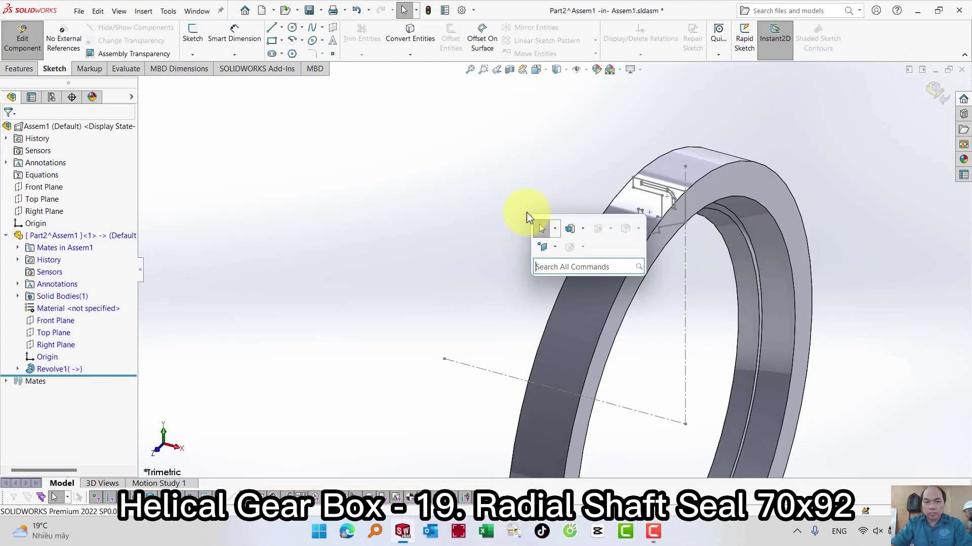
{"action": "left_click", "coordinate": [641, 259]}
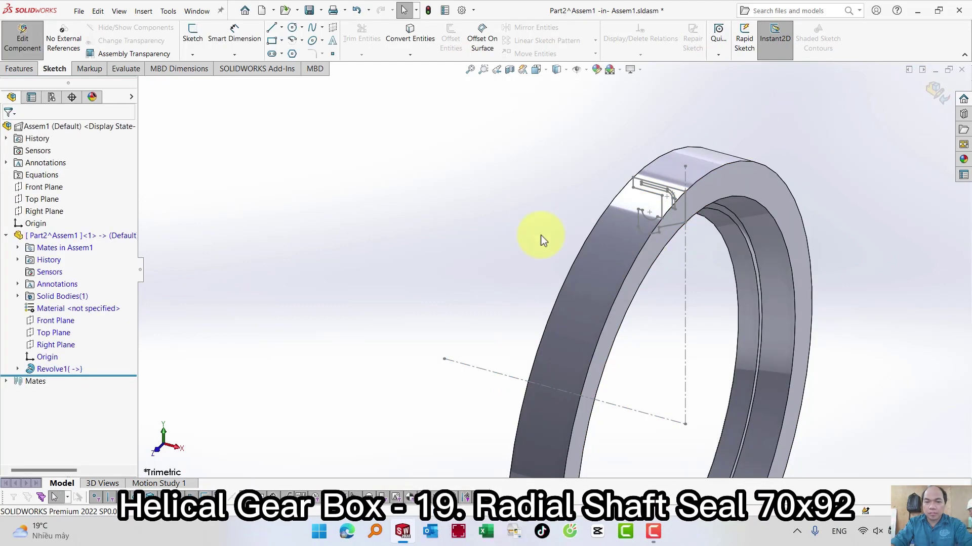
{"action": "type", "text": "1.5"}
{"action": "key", "text": "Return"}
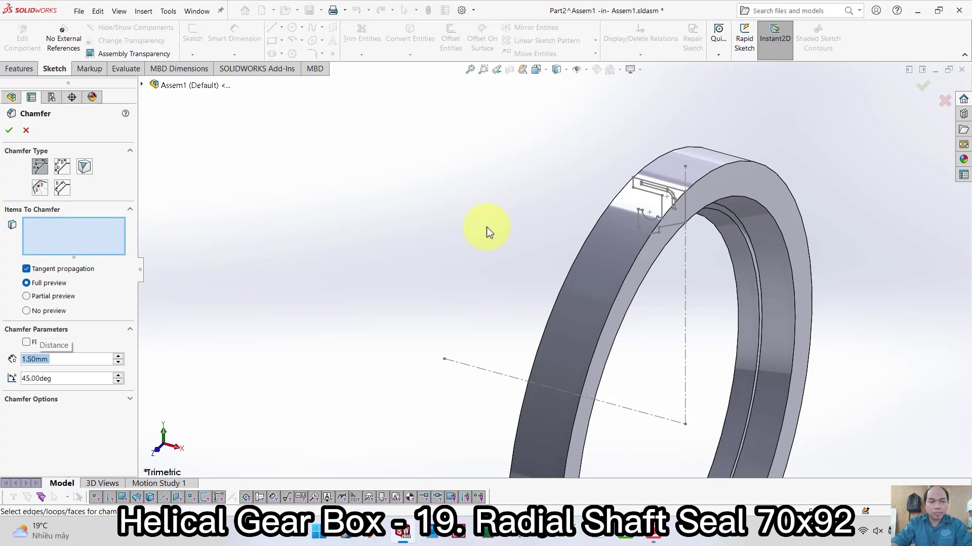
{"action": "left_click", "coordinate": [752, 167]}
{"action": "left_click", "coordinate": [9, 130]}
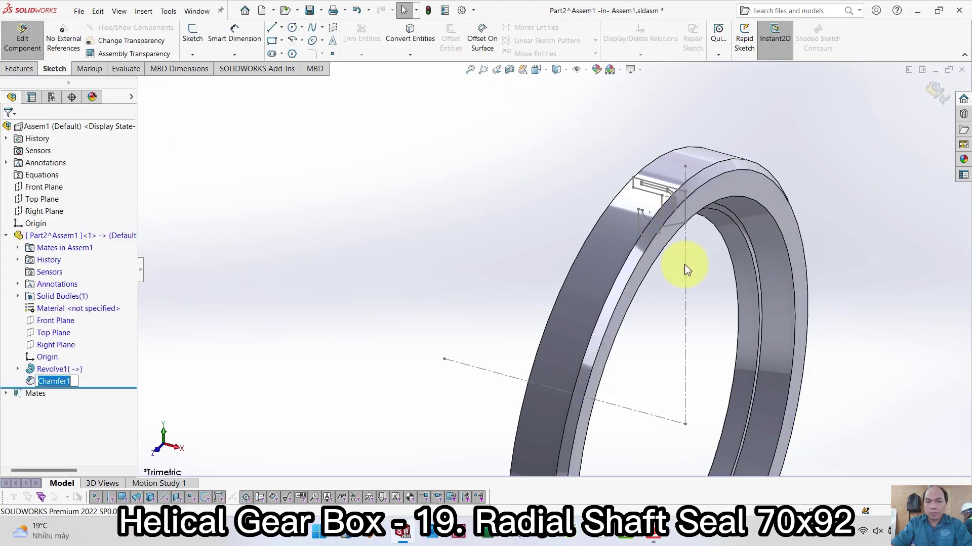
- Start a fillet on the seal and select the two circular edges beside the inner groove
{"action": "middle_click_drag", "start_coordinate": [684, 264], "coordinate": [759, 279]}
{"action": "scroll", "coordinate": [790, 256], "scroll_direction": "down", "scroll_amount": 2}
{"action": "key", "text": "s"}
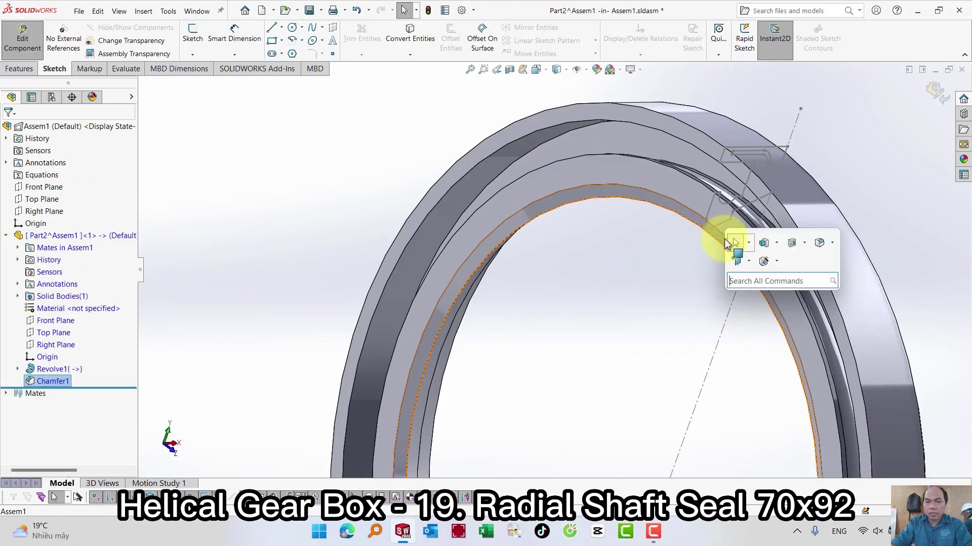
{"action": "left_click", "coordinate": [819, 244]}
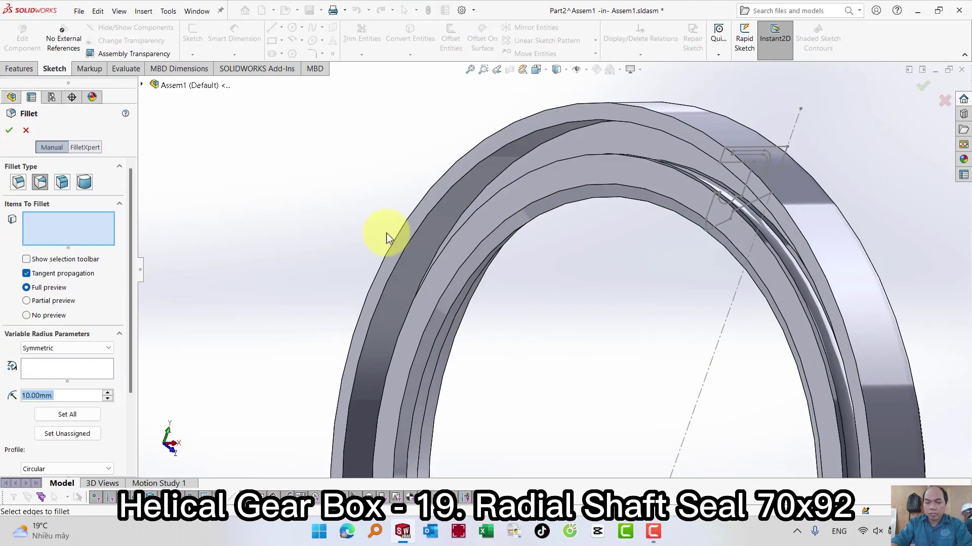
{"action": "key", "text": "Return"}
{"action": "middle_click_drag", "start_coordinate": [560, 199], "coordinate": [681, 174]}
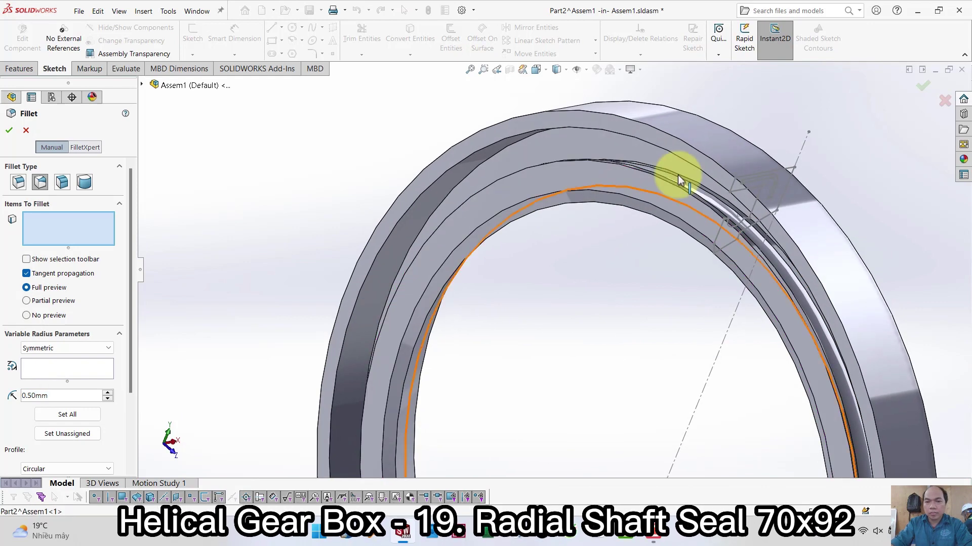
{"action": "left_click", "coordinate": [691, 183]}
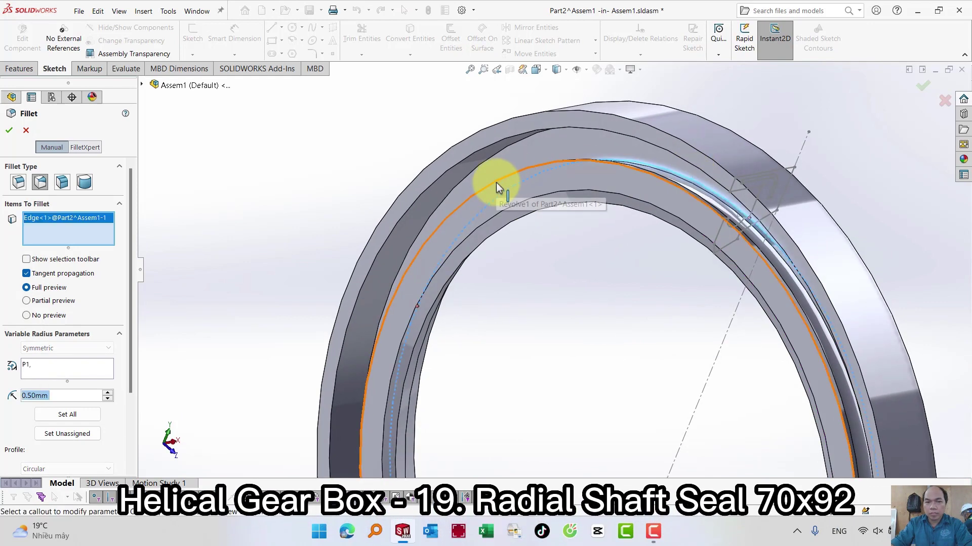
{"action": "left_click", "coordinate": [499, 178]}
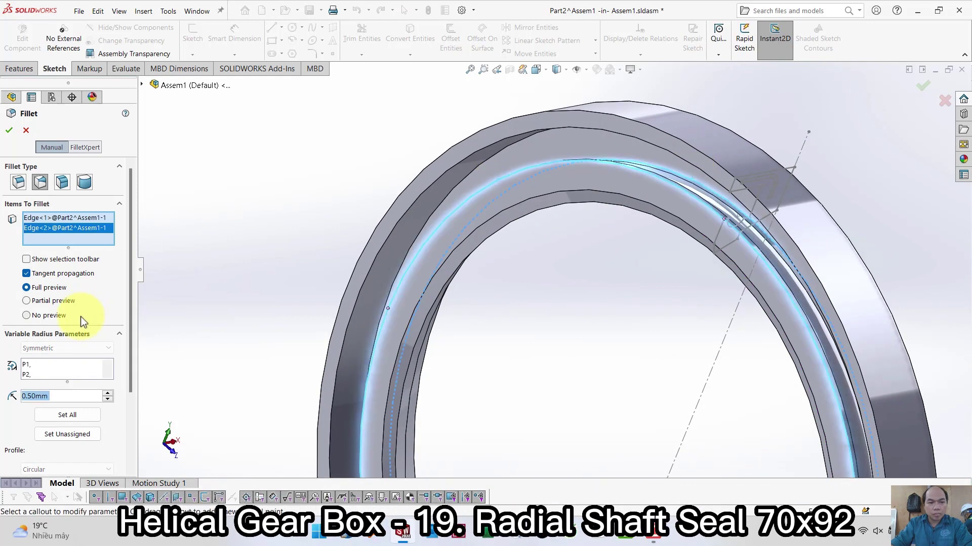
- Change the fillet to constant size, set its radius to 0.5 mm and apply it
{"action": "left_click", "coordinate": [18, 183]}
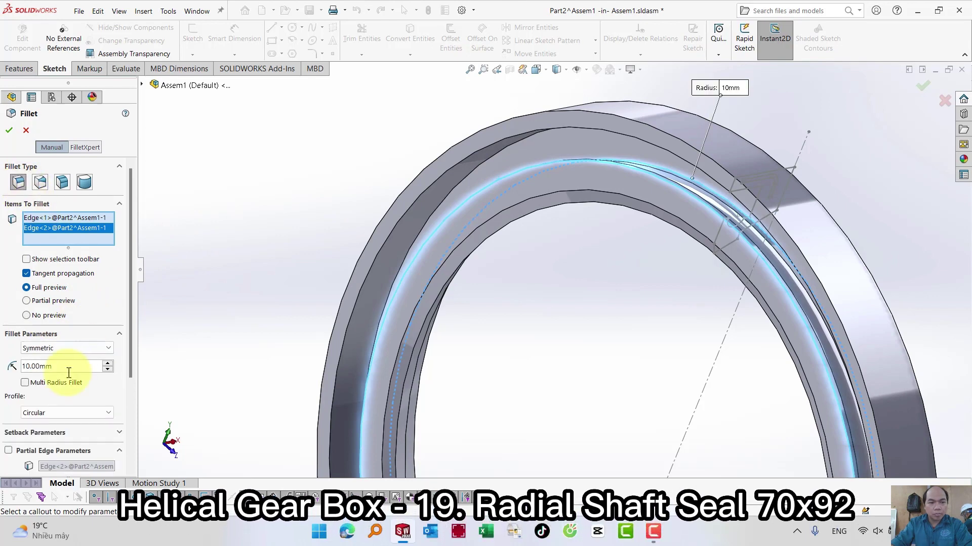
{"action": "left_click_drag", "start_coordinate": [66, 367], "coordinate": [13, 355]}
{"action": "type", "text": "0.5"}
{"action": "key", "text": "Return"}
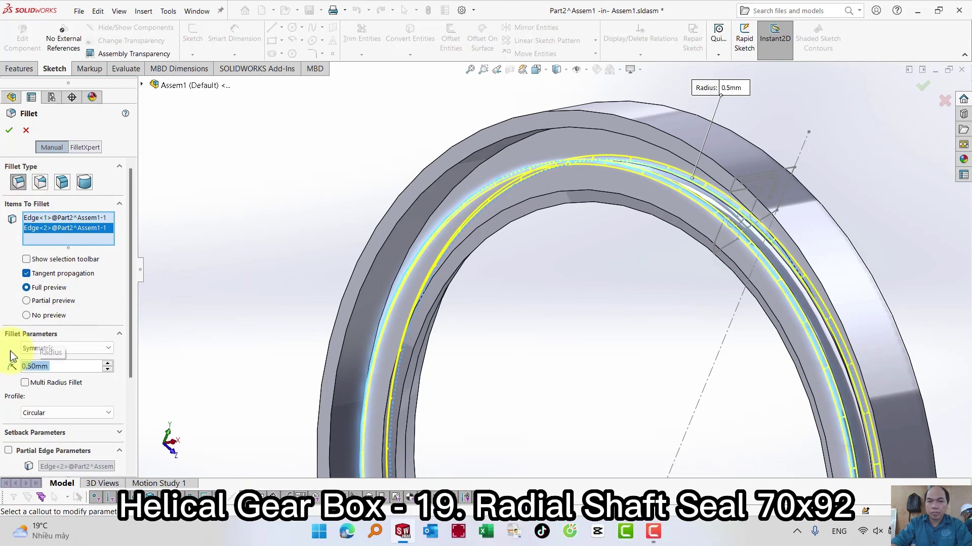
{"action": "left_click", "coordinate": [9, 130]}
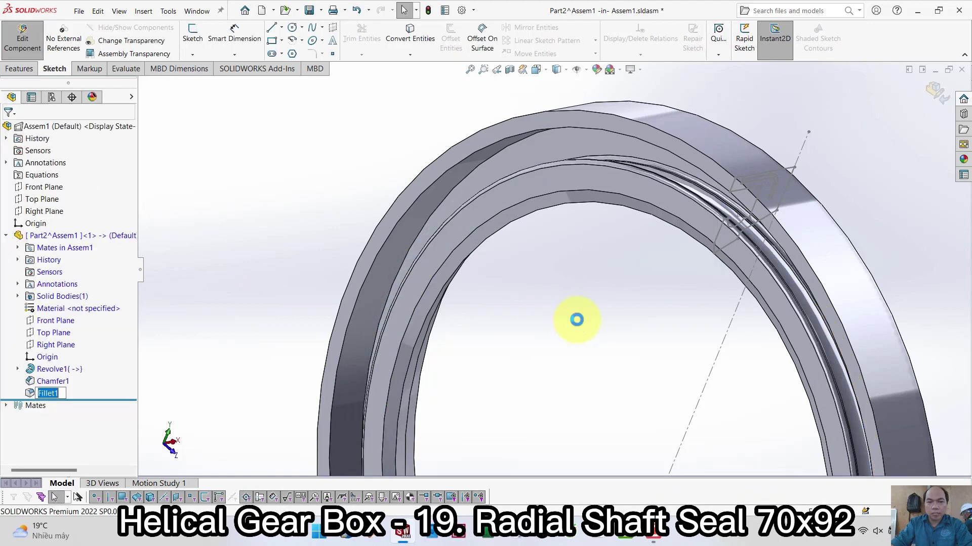
- Apply the glossy rubber appearance to the whole seal part at part document level
{"action": "key", "text": "ctrl+7"}
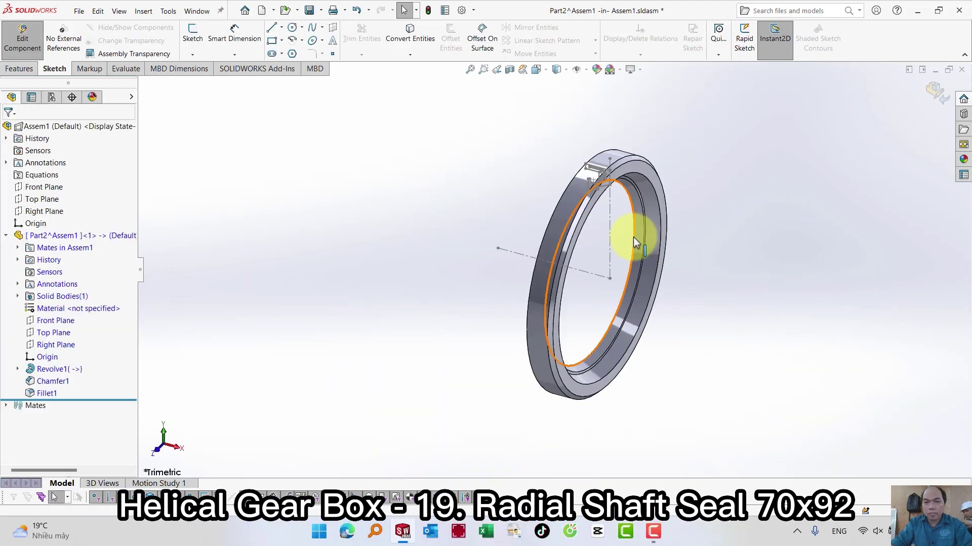
{"action": "left_click", "coordinate": [594, 71]}
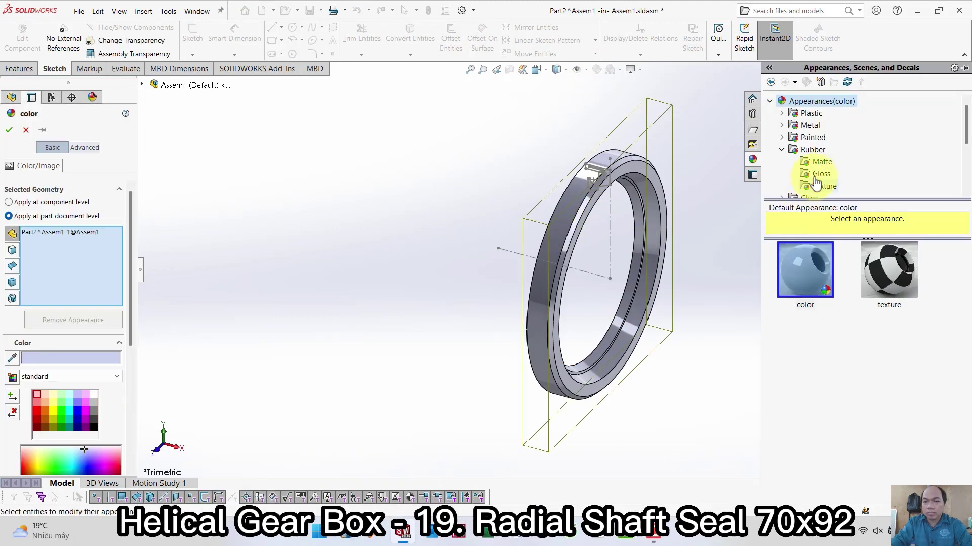
{"action": "left_click", "coordinate": [811, 150]}
{"action": "left_click", "coordinate": [821, 174]}
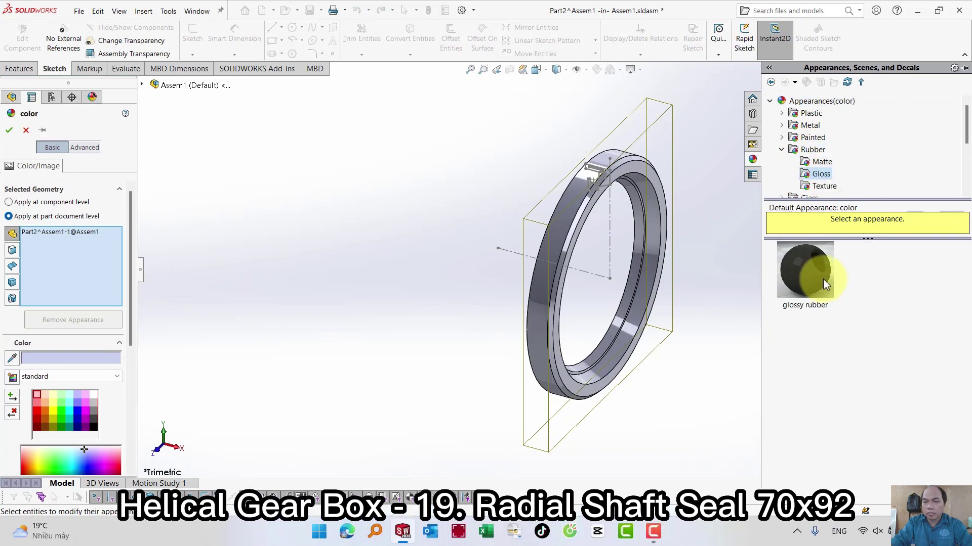
{"action": "left_click", "coordinate": [820, 280]}
{"action": "left_click", "coordinate": [9, 130]}
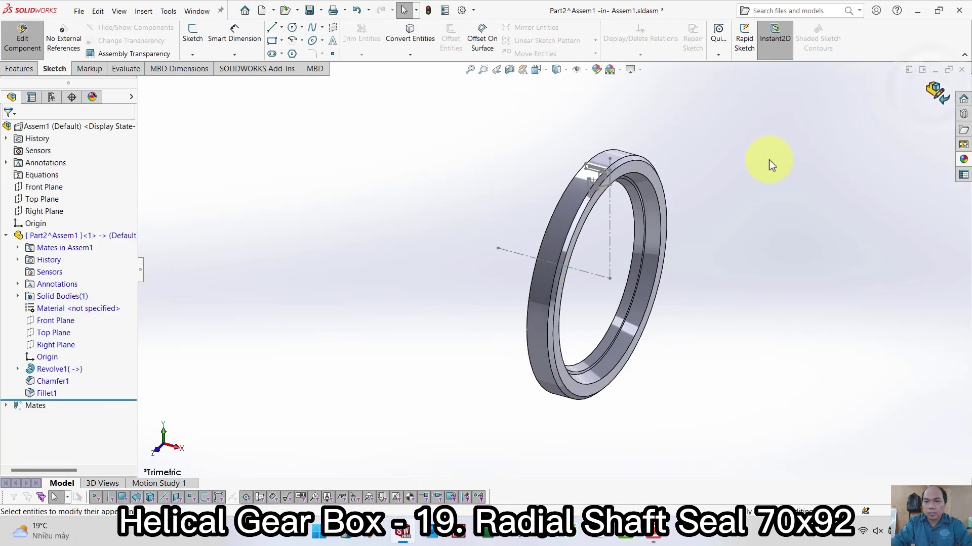
- Finish editing the seal part and insert another new part into the assembly on the Front Plane
{"action": "scroll", "coordinate": [420, 207], "scroll_direction": "down", "scroll_amount": 3}
{"action": "scroll", "coordinate": [776, 182], "scroll_direction": "down", "scroll_amount": 3}
{"action": "scroll", "coordinate": [790, 202], "scroll_direction": "up", "scroll_amount": 3}
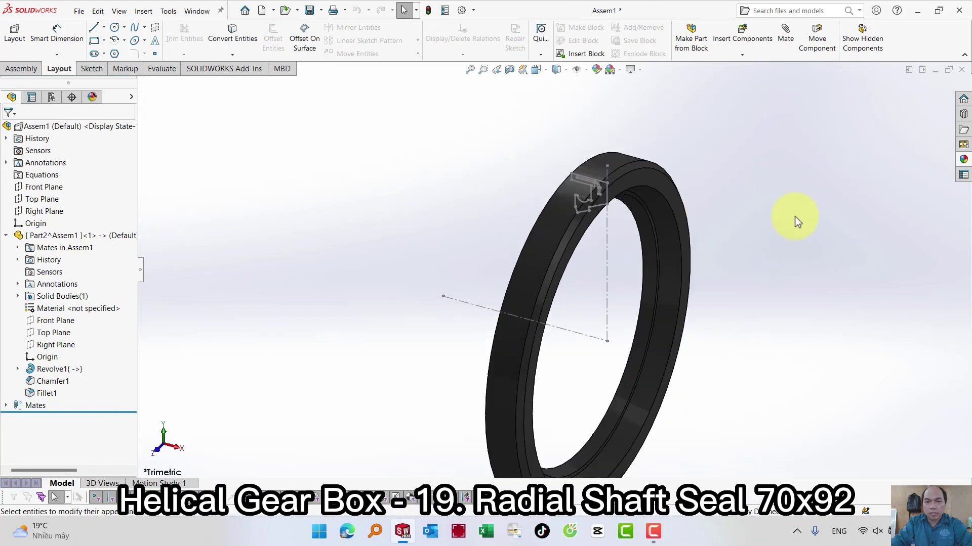
{"action": "left_click", "coordinate": [144, 11]}
{"action": "mouse_move", "coordinate": [243, 28]}
{"action": "left_click", "coordinate": [289, 39]}
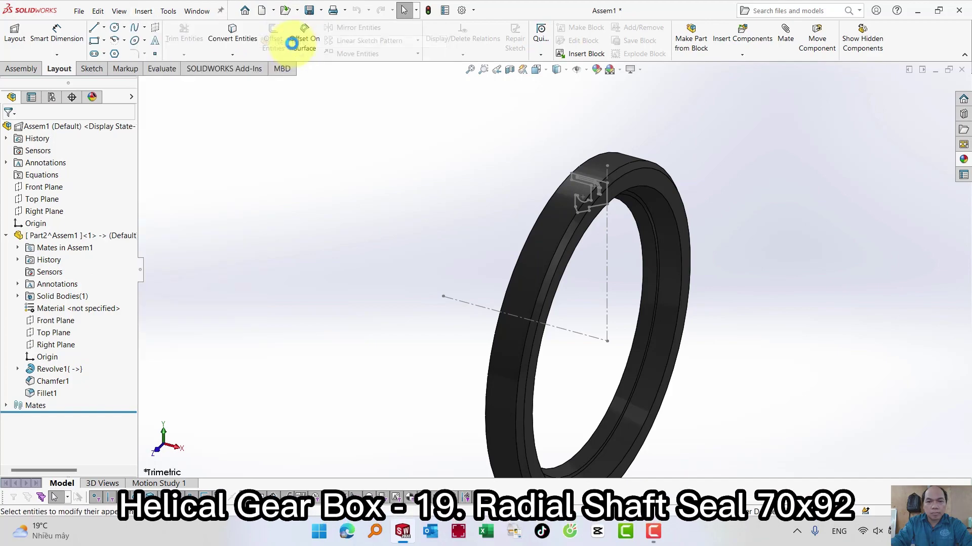
{"action": "left_click", "coordinate": [319, 211]}
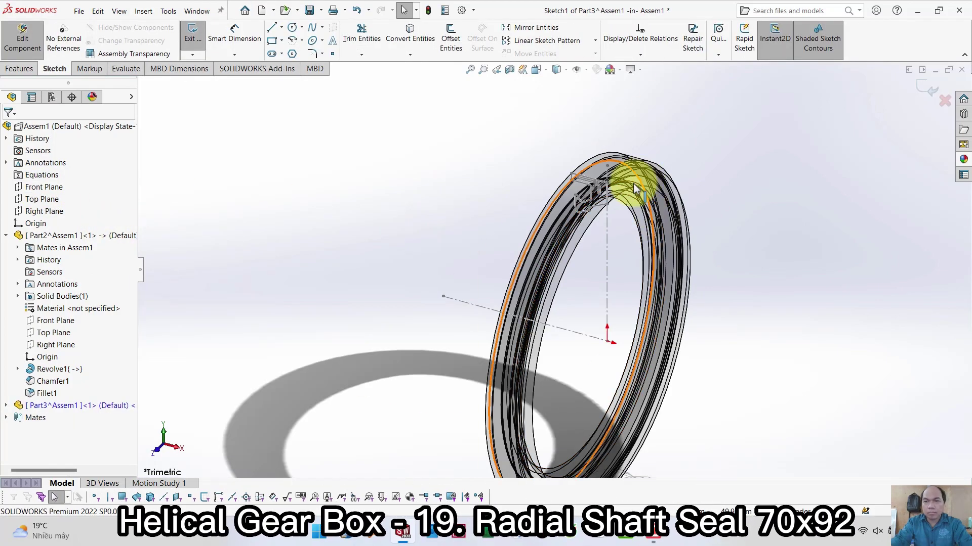
- Convert the layout's closed L-shaped insert profile, six lines and two arcs, into the new part's sketch and exit the sketch
{"action": "scroll", "coordinate": [575, 162], "scroll_direction": "down", "scroll_amount": 5}
{"action": "key", "text": "s"}
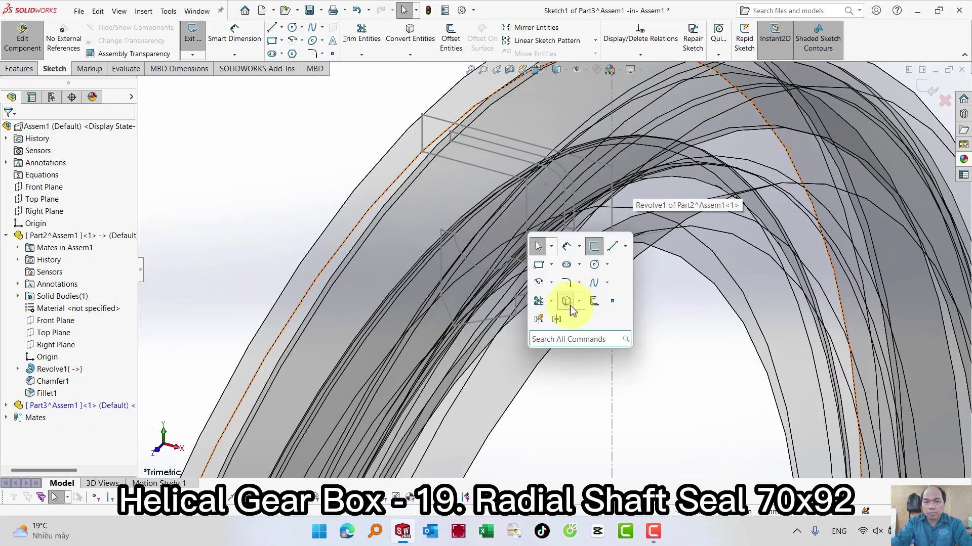
{"action": "left_click", "coordinate": [566, 301]}
{"action": "left_click", "coordinate": [481, 141]}
{"action": "left_click", "coordinate": [537, 162]}
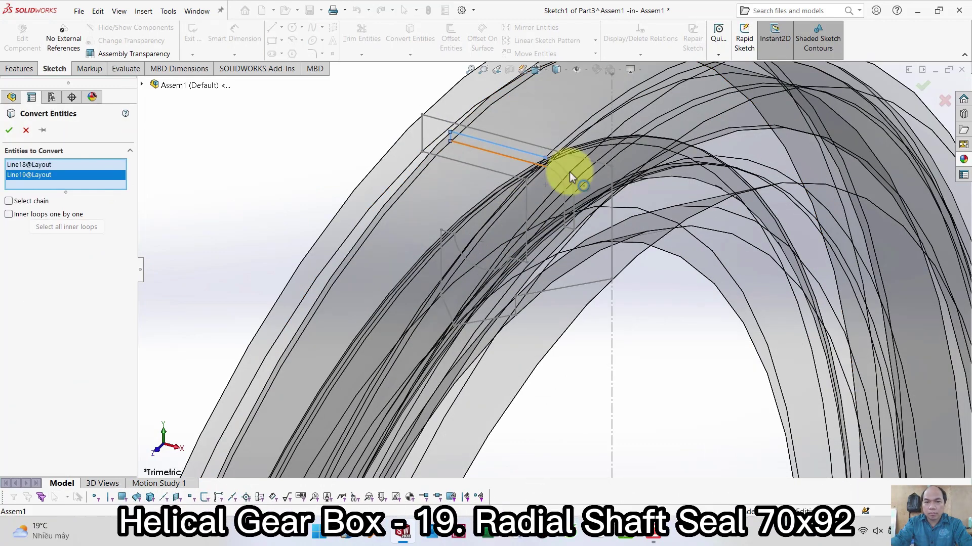
{"action": "left_click", "coordinate": [565, 169]}
{"action": "left_click", "coordinate": [576, 207]}
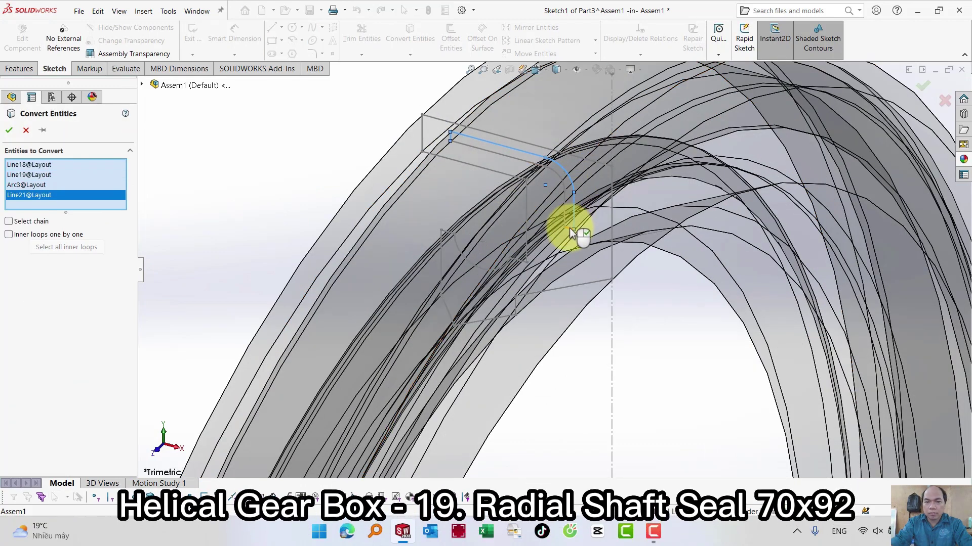
{"action": "left_click", "coordinate": [565, 208]}
{"action": "left_click", "coordinate": [563, 188]}
{"action": "left_click", "coordinate": [549, 170]}
{"action": "left_click", "coordinate": [521, 166]}
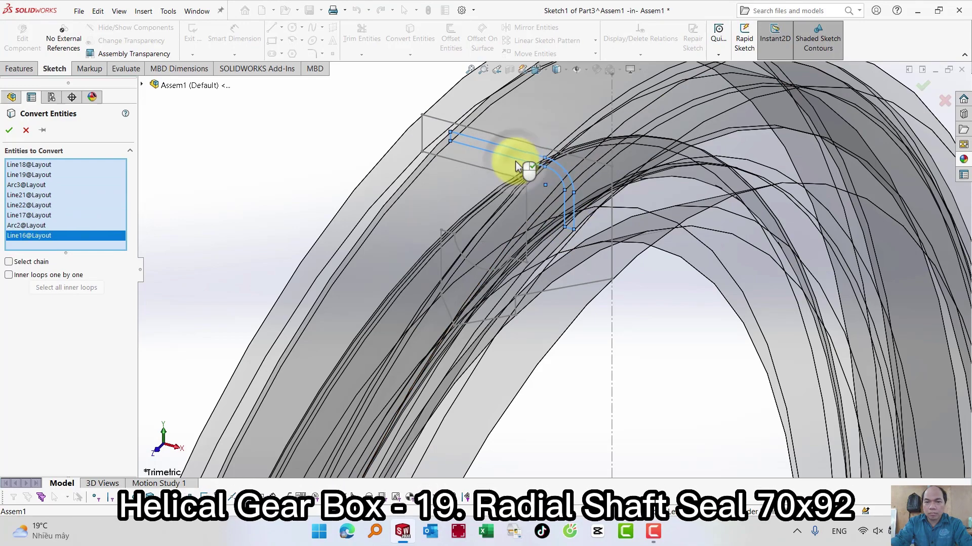
{"action": "right_click", "coordinate": [522, 166]}
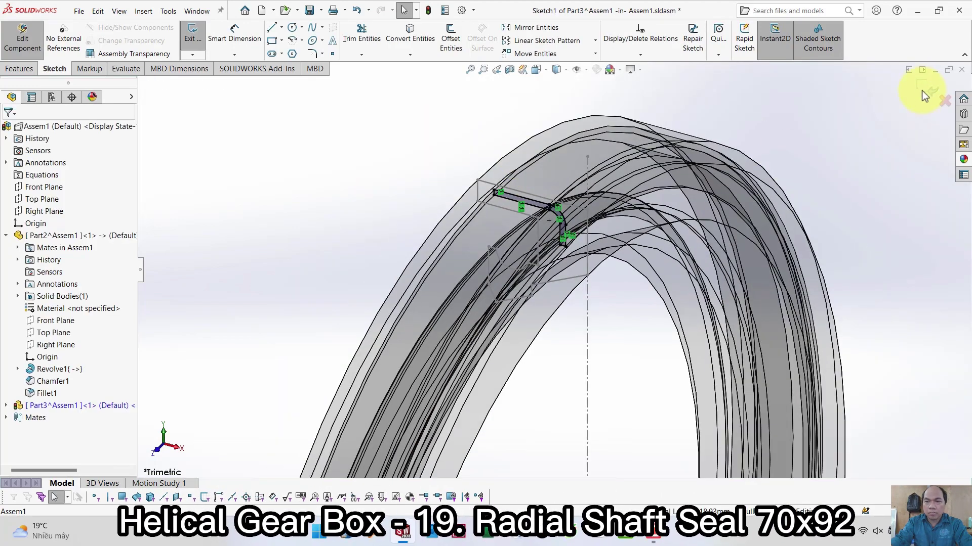
{"action": "scroll", "coordinate": [663, 205], "scroll_direction": "up", "scroll_amount": 3}
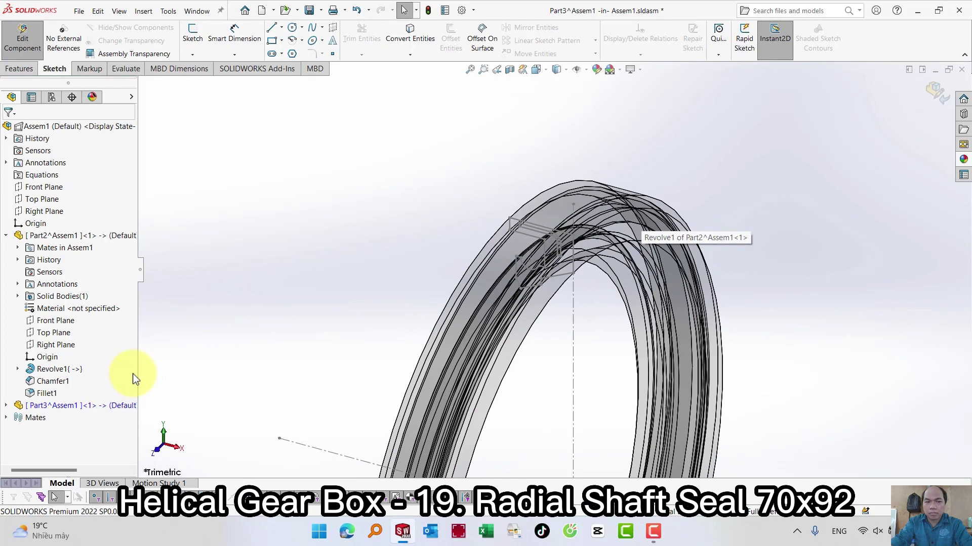
{"action": "left_click", "coordinate": [6, 406]}
{"action": "key", "text": "s"}
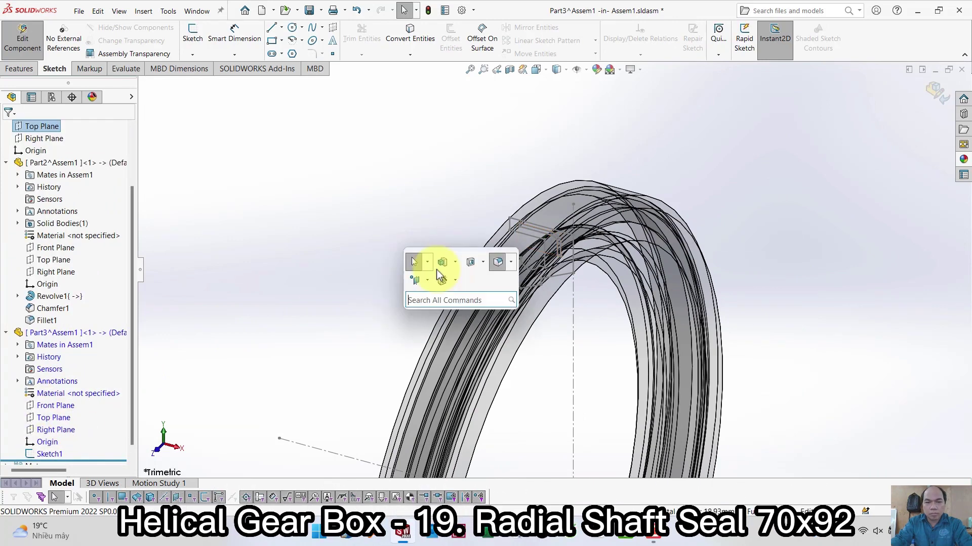
{"action": "left_click", "coordinate": [456, 263]}
{"action": "left_click", "coordinate": [465, 292]}
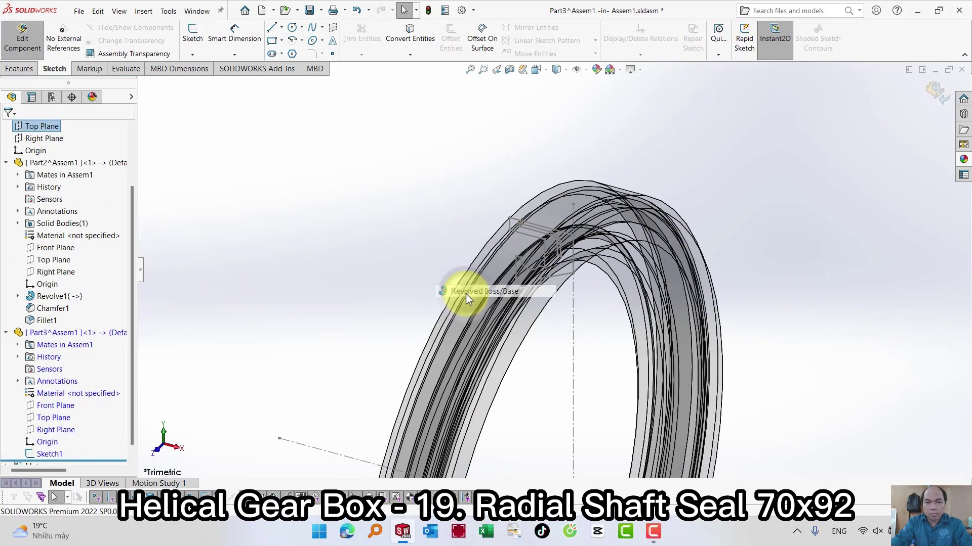
{"action": "key", "text": "Escape"}
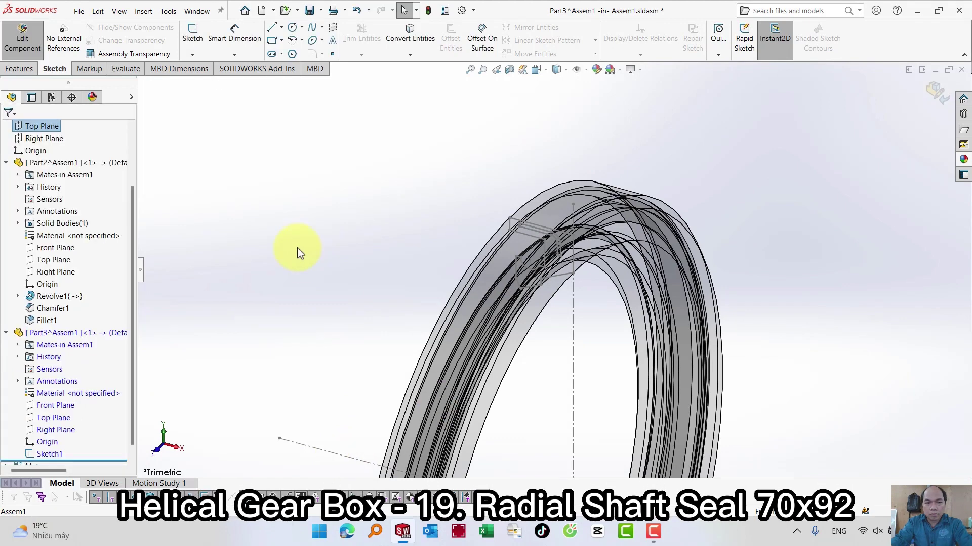
- Reopen the insert's profile sketch, add a horizontal construction line about 46.2 mm long along the layout axis to the origin, and exit
{"action": "left_click", "coordinate": [48, 452]}
{"action": "left_click", "coordinate": [56, 421]}
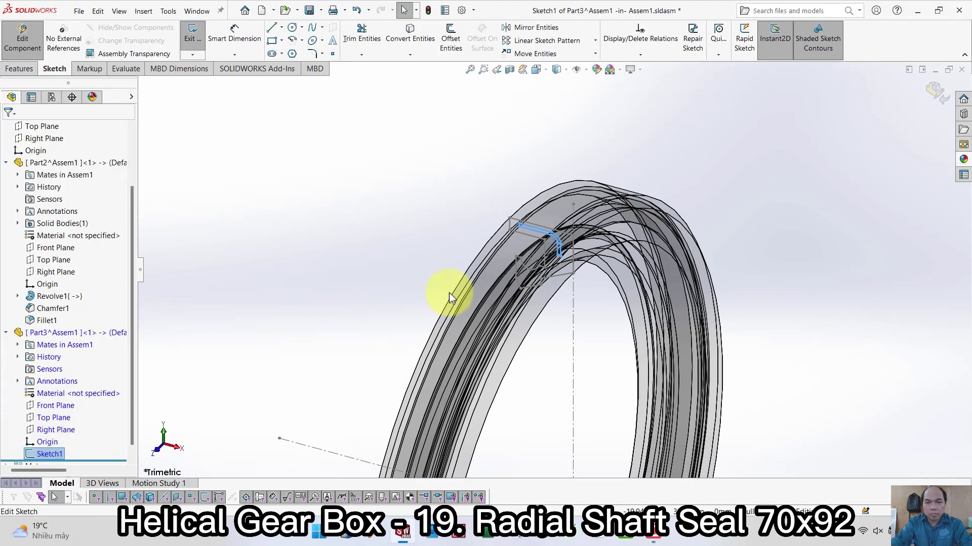
{"action": "key", "text": "s"}
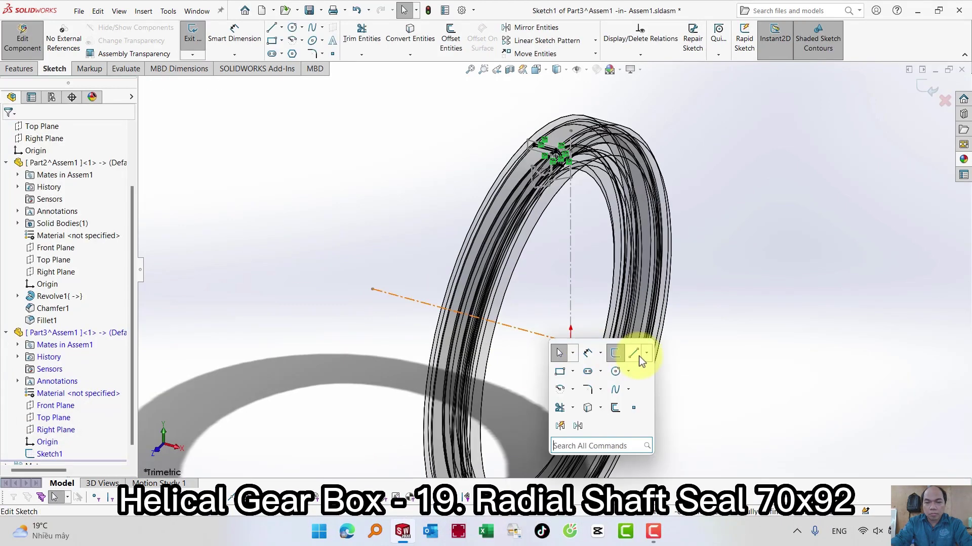
{"action": "left_click", "coordinate": [636, 355]}
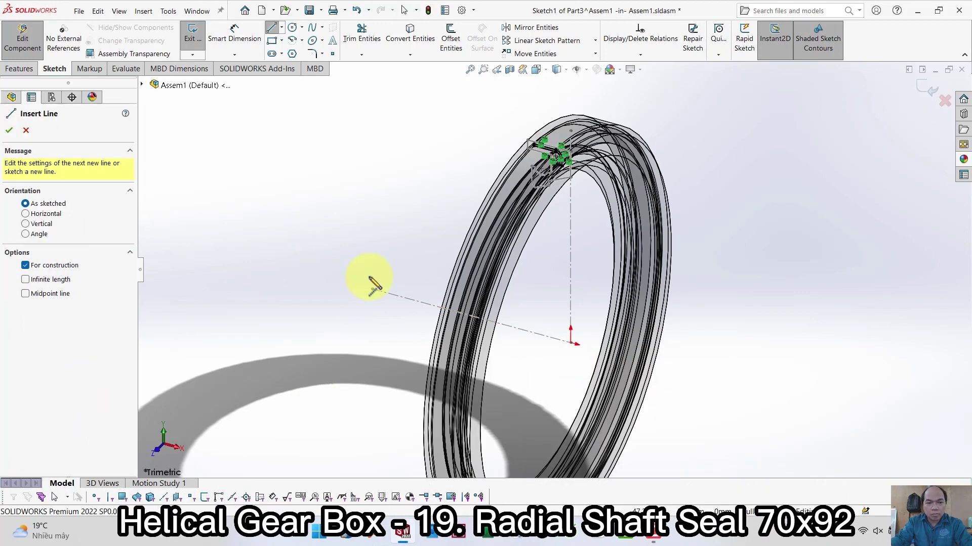
{"action": "left_click", "coordinate": [372, 291]}
{"action": "left_click", "coordinate": [571, 344]}
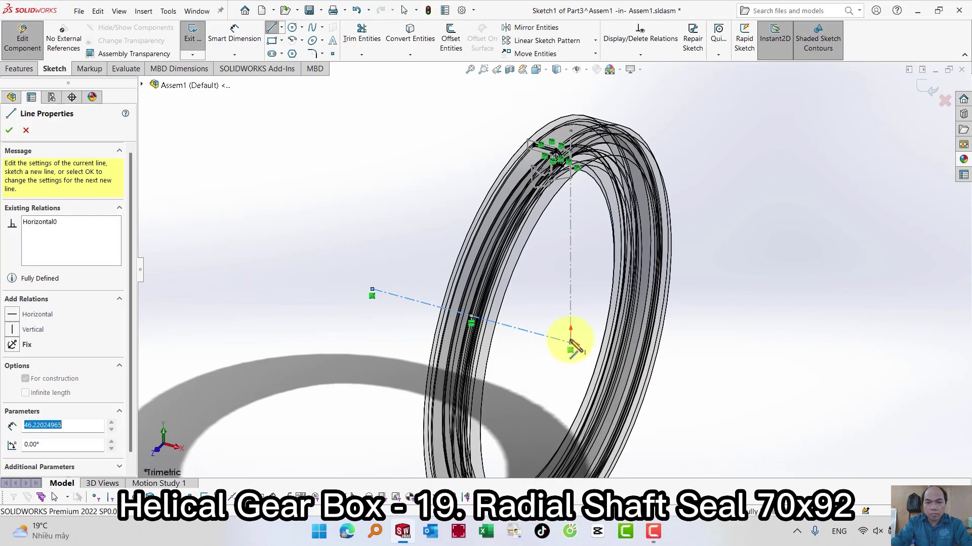
{"action": "key", "text": "Escape"}
{"action": "left_click", "coordinate": [929, 89]}
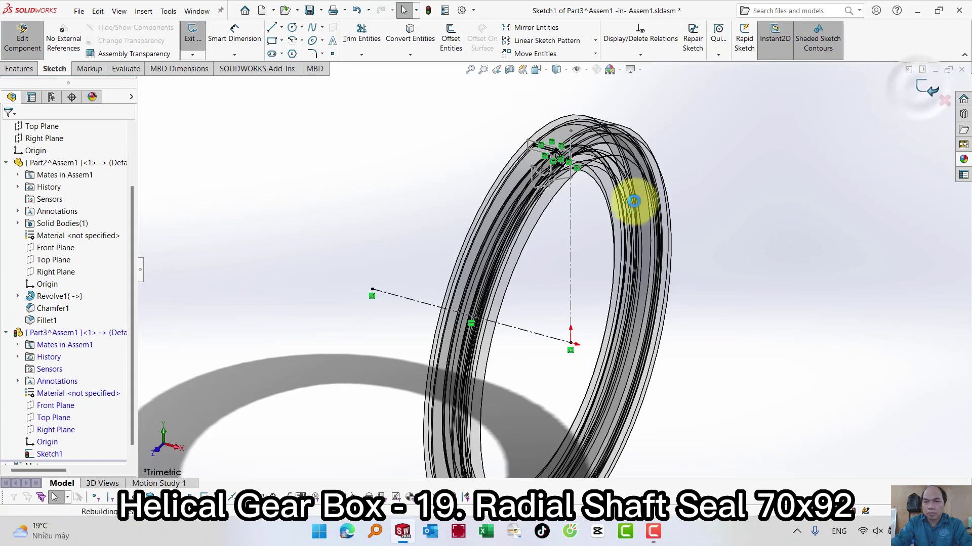
- Revolve the L-shaped profile 360 degrees about the horizontal construction line as a solid boss
{"action": "key", "text": "s"}
{"action": "left_click", "coordinate": [783, 271]}
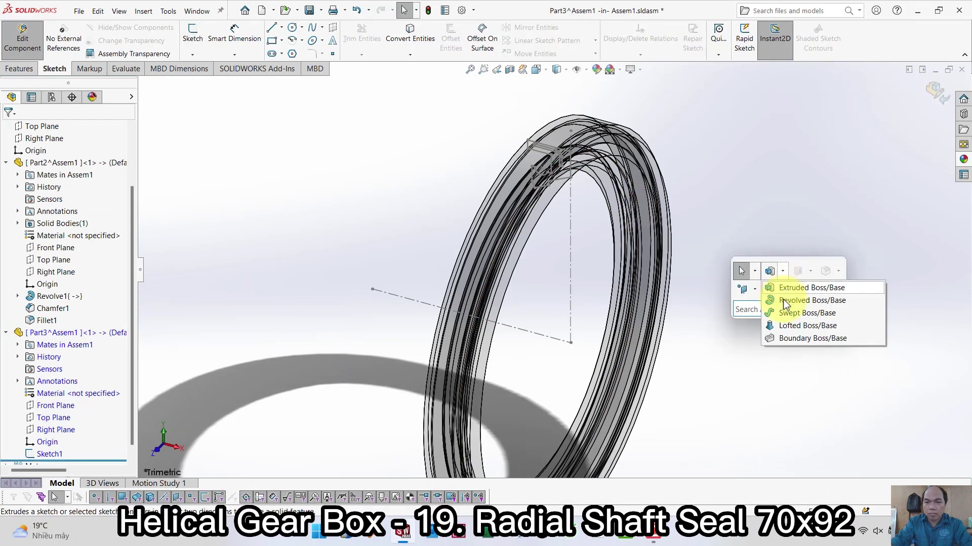
{"action": "left_click", "coordinate": [782, 299]}
{"action": "left_click", "coordinate": [551, 343]}
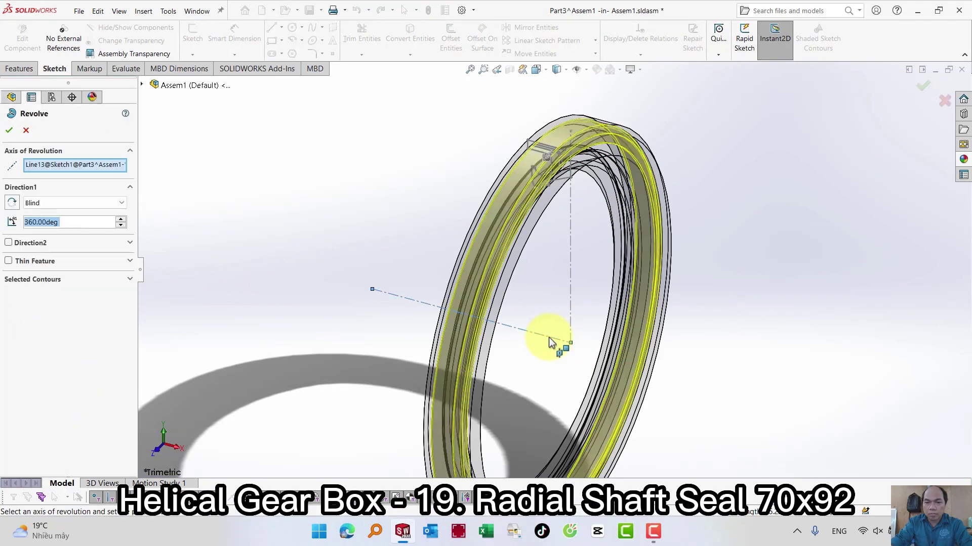
{"action": "left_click", "coordinate": [14, 132]}
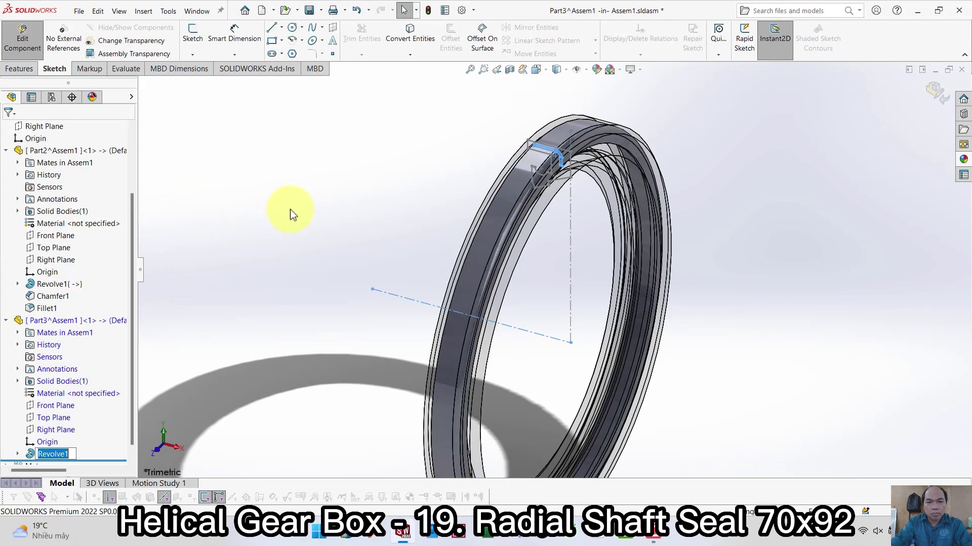
- Assign Cast Alloy Steel as the insert part's material and finish editing the part
{"action": "scroll", "coordinate": [54, 406], "scroll_direction": "up", "scroll_amount": 1}
{"action": "right_click", "coordinate": [51, 416]}
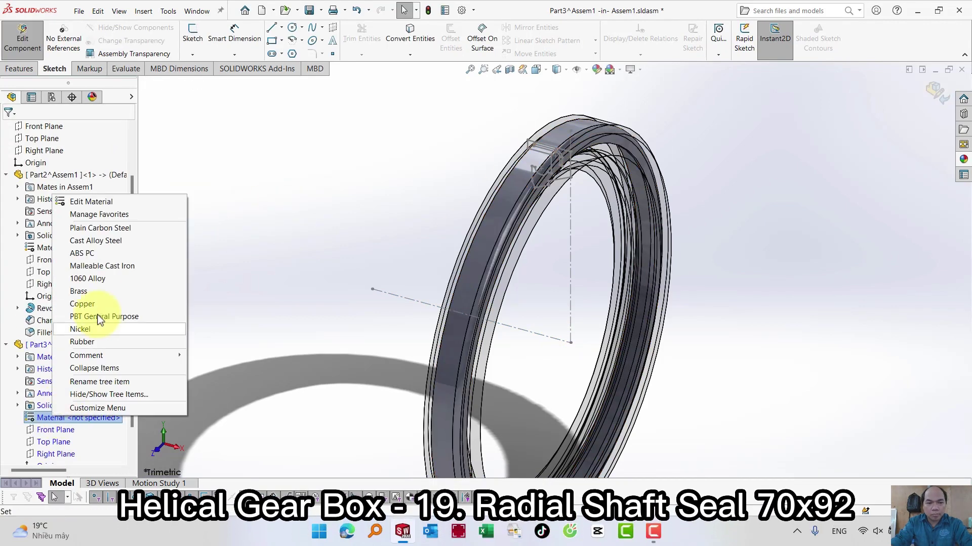
{"action": "left_click", "coordinate": [96, 241]}
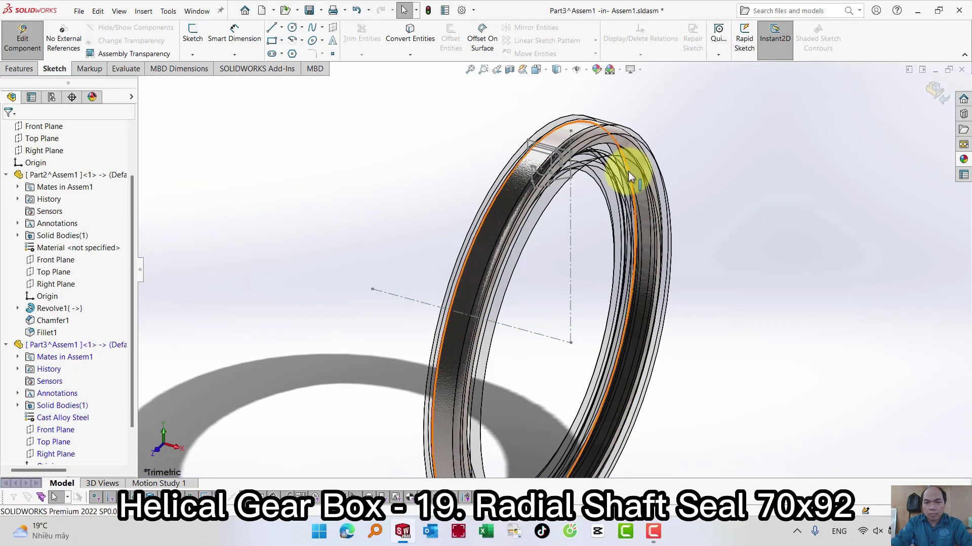
{"action": "left_click", "coordinate": [933, 93]}
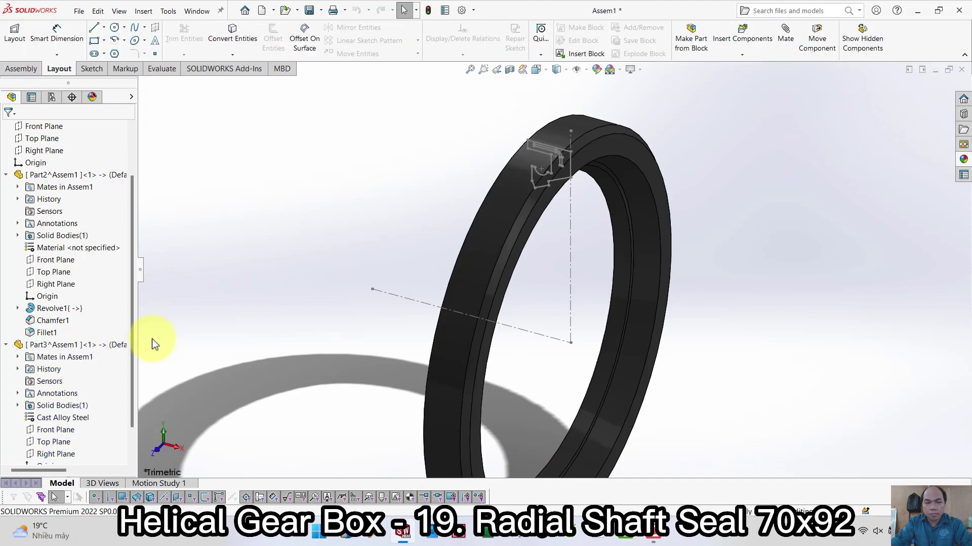
- Insert a third new part into the assembly on the Front Plane of the rubber seal part
{"action": "scroll", "coordinate": [157, 233], "scroll_direction": "down", "scroll_amount": 2}
{"action": "scroll", "coordinate": [399, 286], "scroll_direction": "up", "scroll_amount": 6}
{"action": "scroll", "coordinate": [615, 293], "scroll_direction": "down", "scroll_amount": 5}
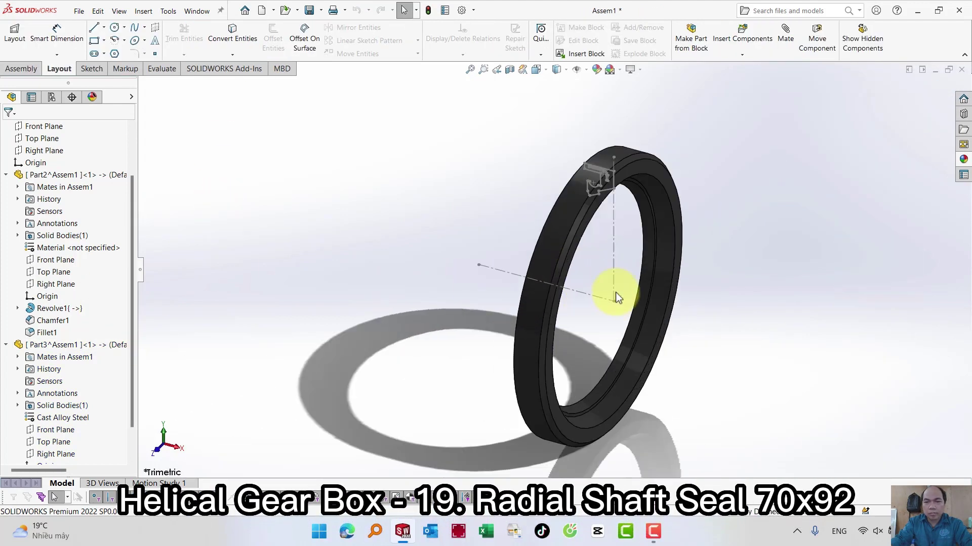
{"action": "scroll", "coordinate": [113, 340], "scroll_direction": "down", "scroll_amount": 1}
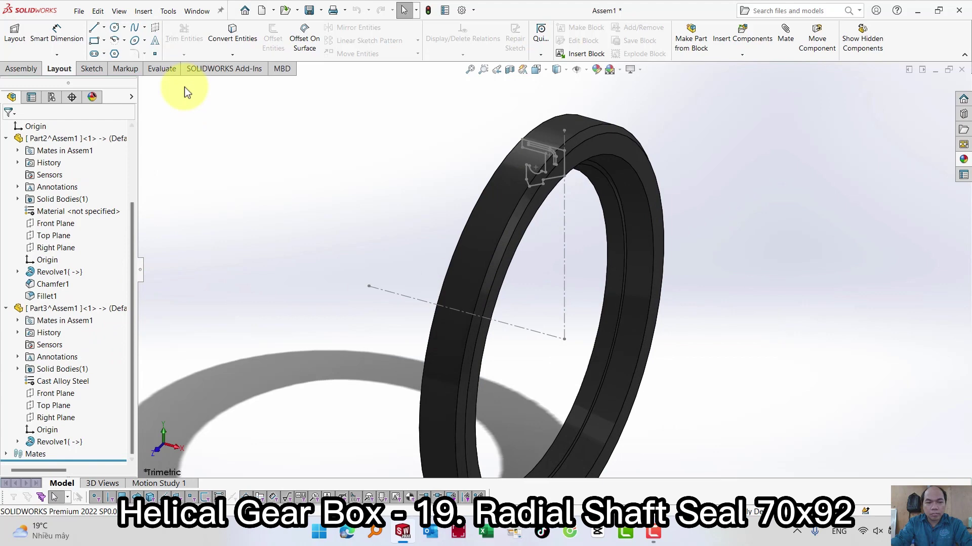
{"action": "left_click", "coordinate": [149, 13]}
{"action": "mouse_move", "coordinate": [159, 28]}
{"action": "left_click", "coordinate": [287, 41]}
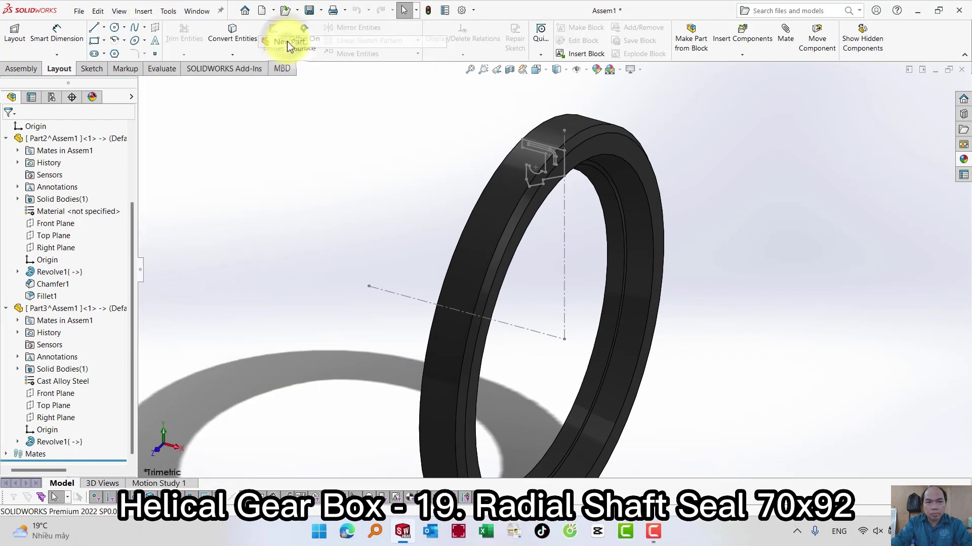
{"action": "left_click", "coordinate": [55, 211]}
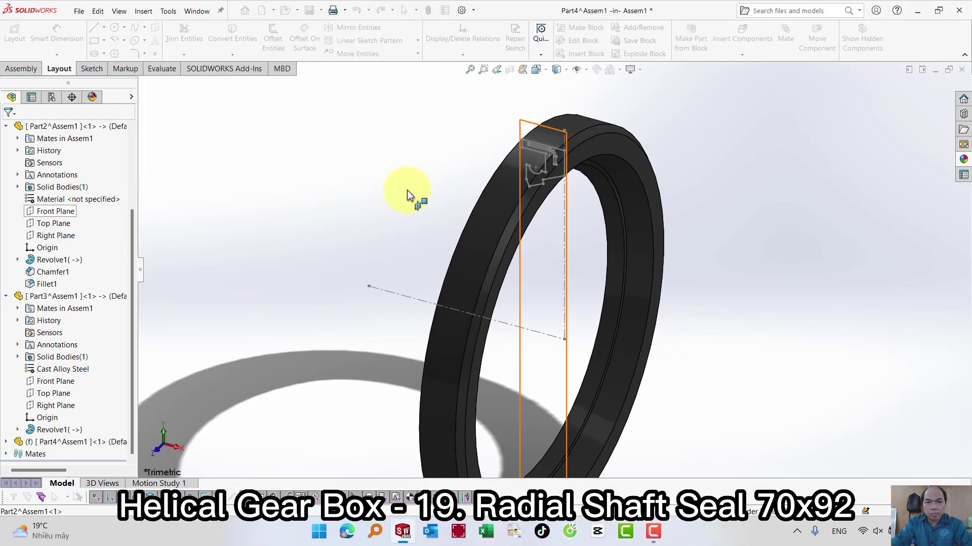
- Sketch a vertical line about 1.5 mm long upward from the centre of the layout's groove arc
{"action": "key", "text": "s"}
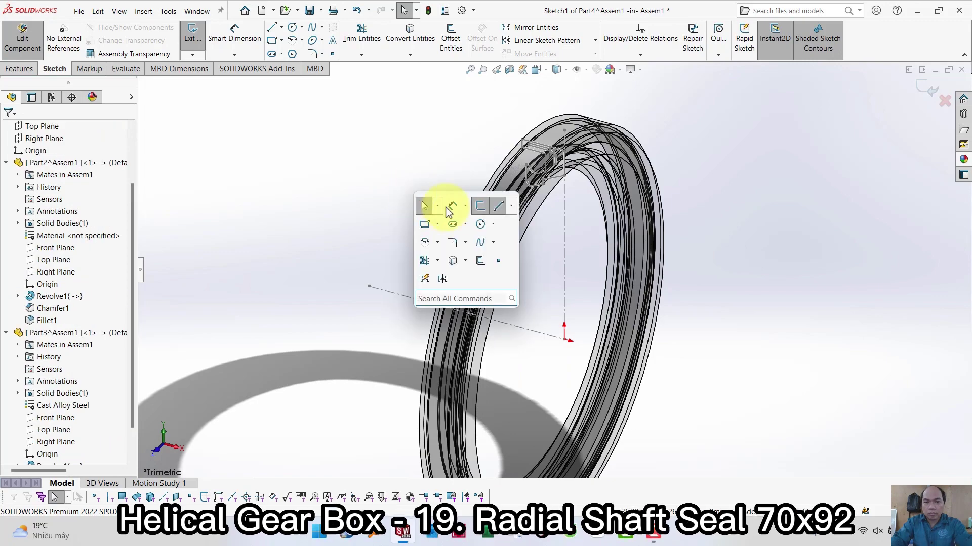
{"action": "left_click", "coordinate": [498, 207]}
{"action": "scroll", "coordinate": [516, 202], "scroll_direction": "down", "scroll_amount": 8}
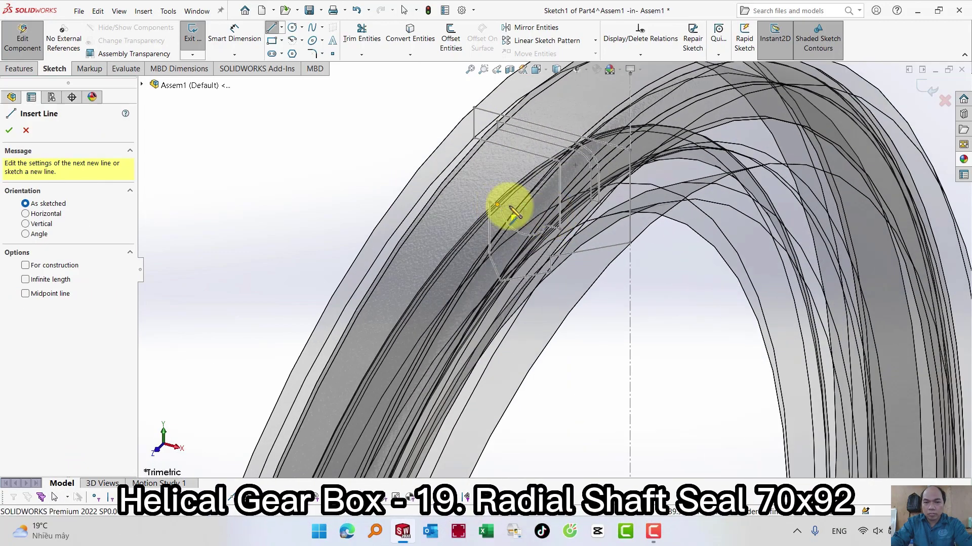
{"action": "left_click_drag", "start_coordinate": [523, 219], "coordinate": [524, 188]}
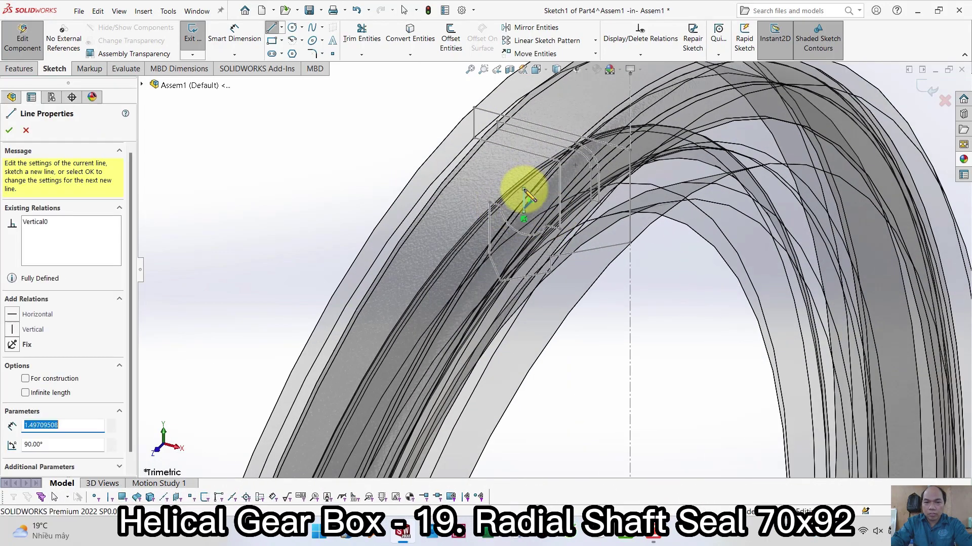
{"action": "key", "text": "Escape"}
- Dimension the short vertical line to 0.75 mm and exit the sketch
{"action": "key", "text": "s"}
{"action": "left_click", "coordinate": [354, 199]}
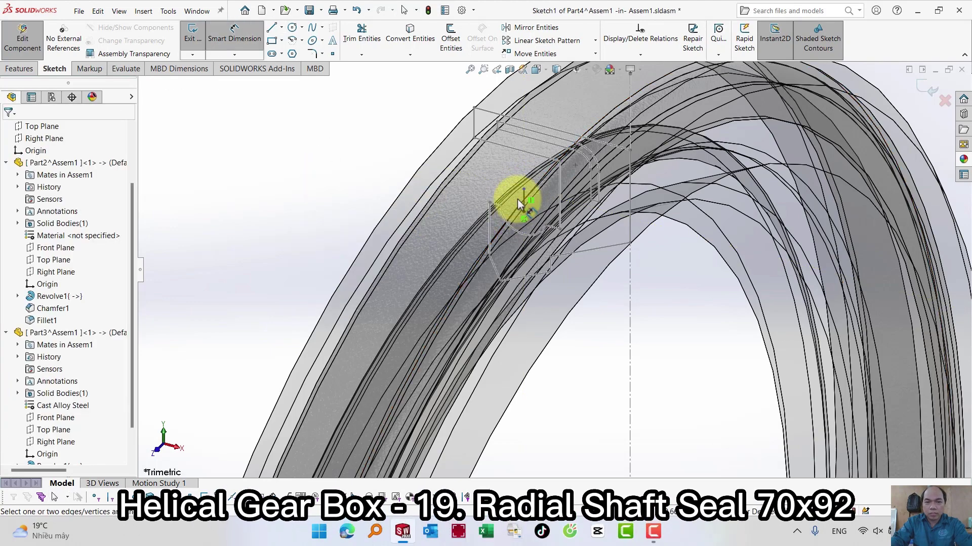
{"action": "left_click", "coordinate": [523, 199]}
{"action": "left_click", "coordinate": [353, 182]}
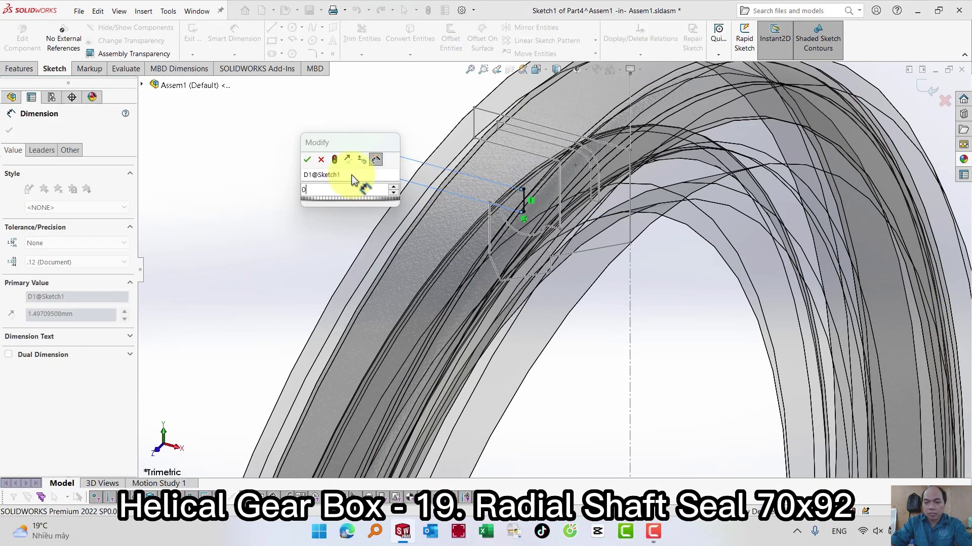
{"action": "type", "text": "0.75"}
{"action": "key", "text": "Return"}
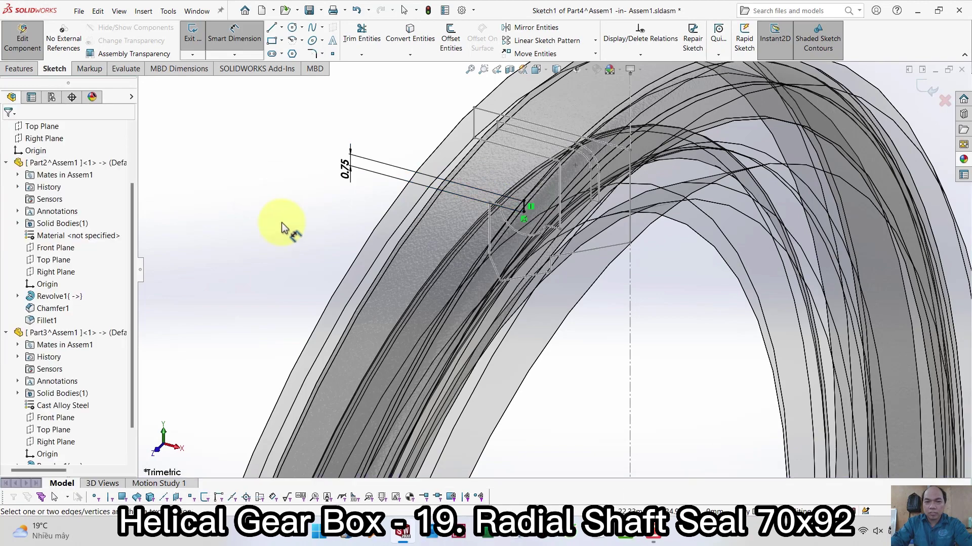
{"action": "left_click", "coordinate": [926, 88]}
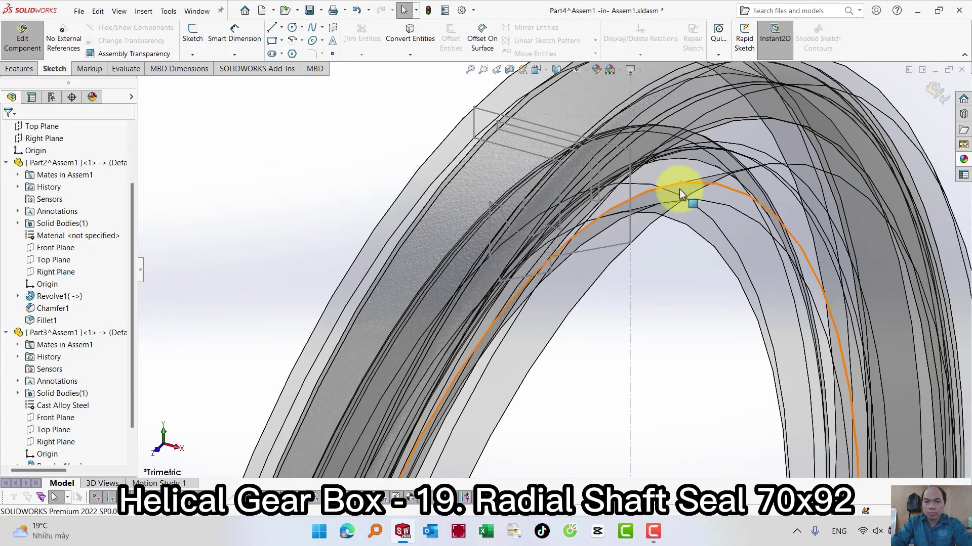
{"action": "scroll", "coordinate": [638, 238], "scroll_direction": "up", "scroll_amount": 2}
{"action": "scroll", "coordinate": [633, 241], "scroll_direction": "down", "scroll_amount": 2}
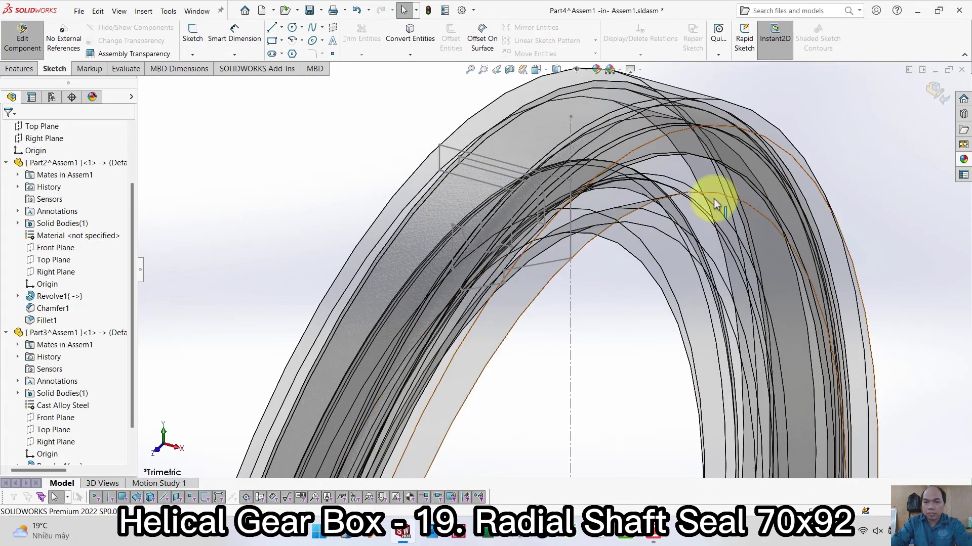
{"action": "key", "text": "s"}
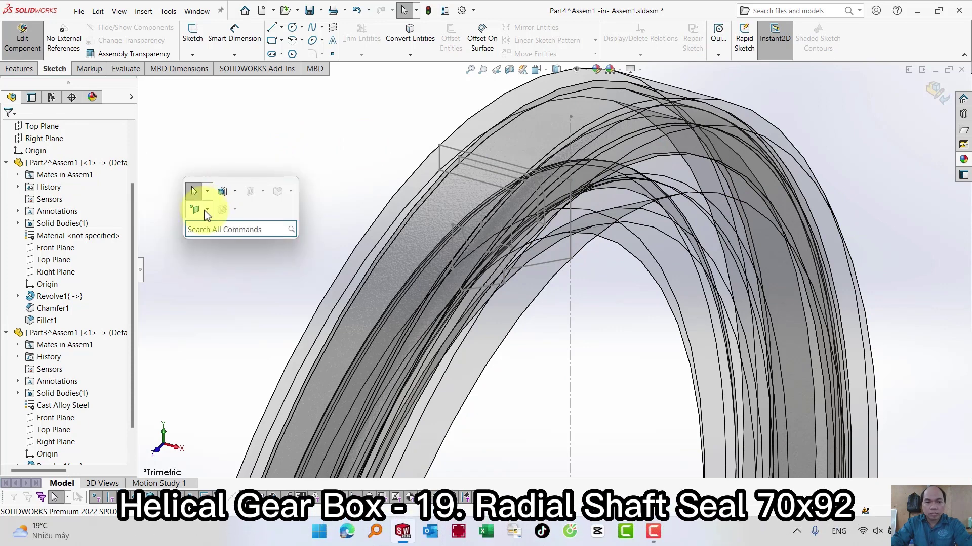
{"action": "left_click", "coordinate": [205, 211]}
{"action": "left_click", "coordinate": [208, 224]}
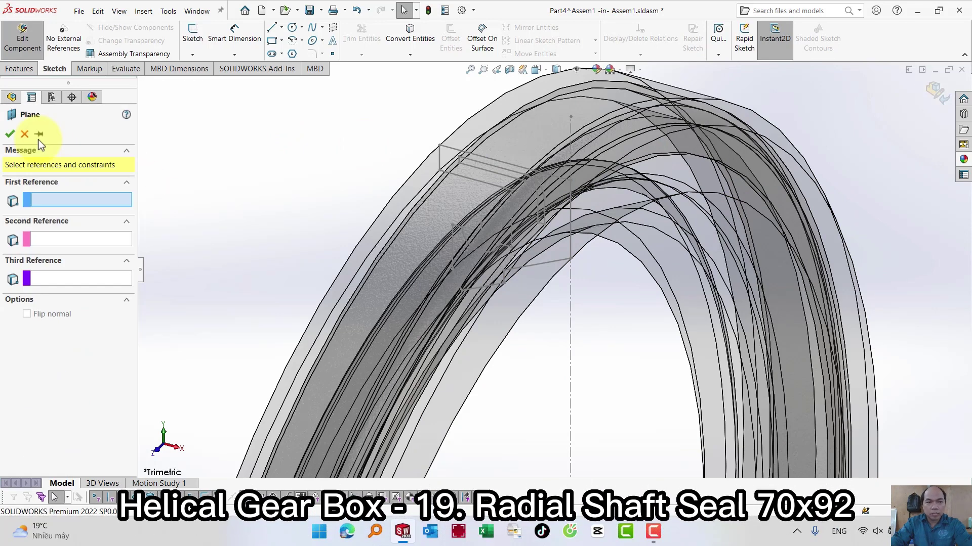
{"action": "left_click", "coordinate": [824, 226]}
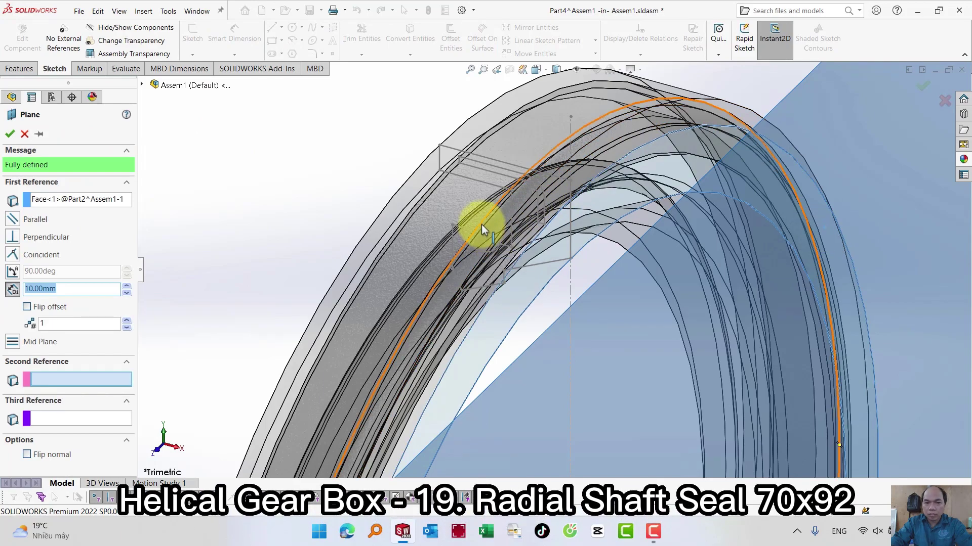
{"action": "middle_click_drag", "start_coordinate": [499, 226], "coordinate": [457, 208]}
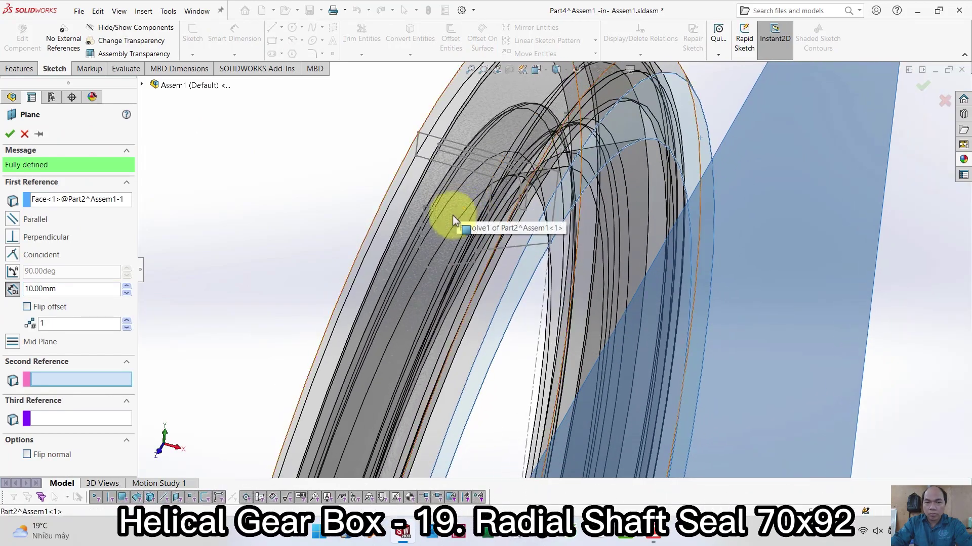
{"action": "scroll", "coordinate": [529, 229], "scroll_direction": "up", "scroll_amount": 5}
{"action": "middle_click_drag", "start_coordinate": [562, 226], "coordinate": [366, 166]}
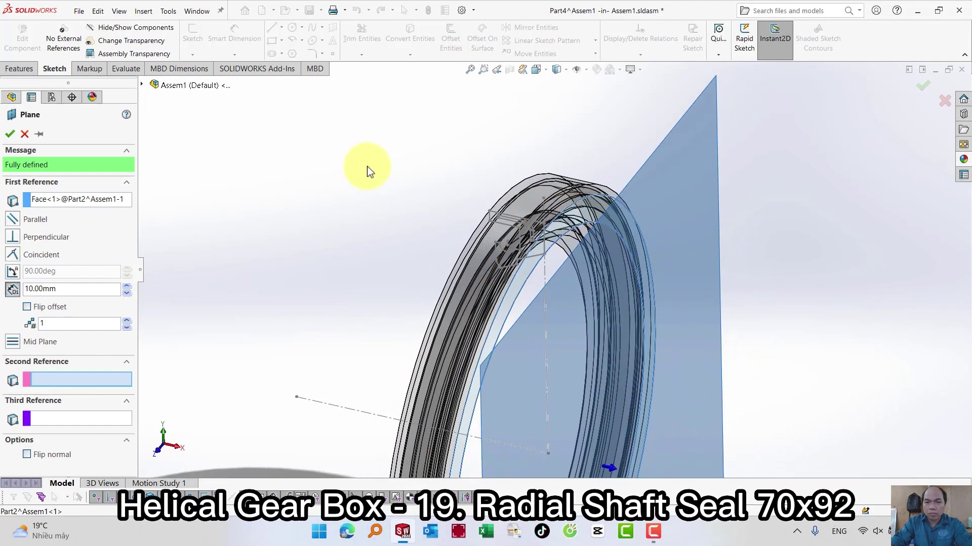
{"action": "key", "text": "Escape"}
- Hide the rubber seal body and the steel insert parts in the assembly
{"action": "left_click", "coordinate": [58, 161]}
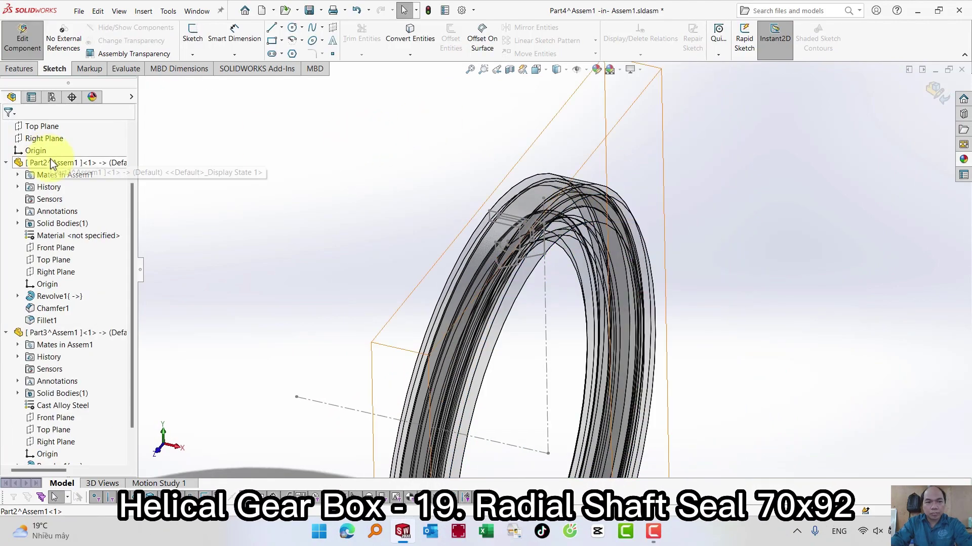
{"action": "left_click", "coordinate": [120, 130]}
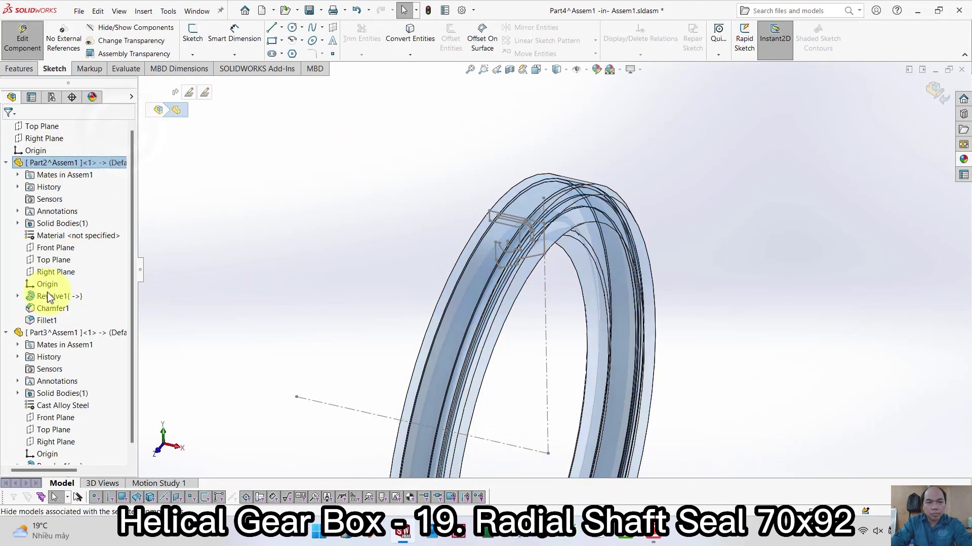
{"action": "left_click", "coordinate": [35, 248]}
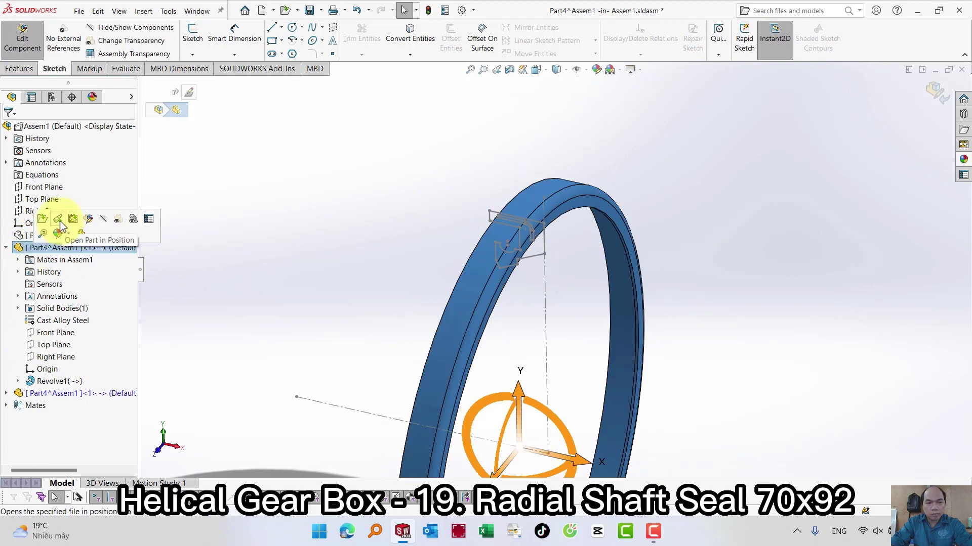
{"action": "left_click", "coordinate": [104, 220]}
{"action": "left_click", "coordinate": [261, 207]}
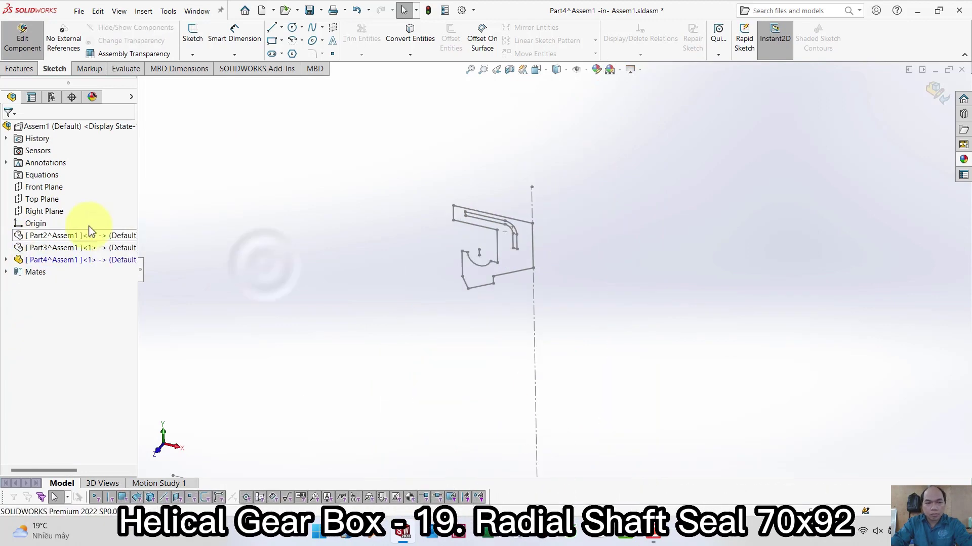
- Create a reference plane from the Right Plane through the short vertical line's lower endpoint at the groove arc's centre
{"action": "left_click", "coordinate": [464, 225]}
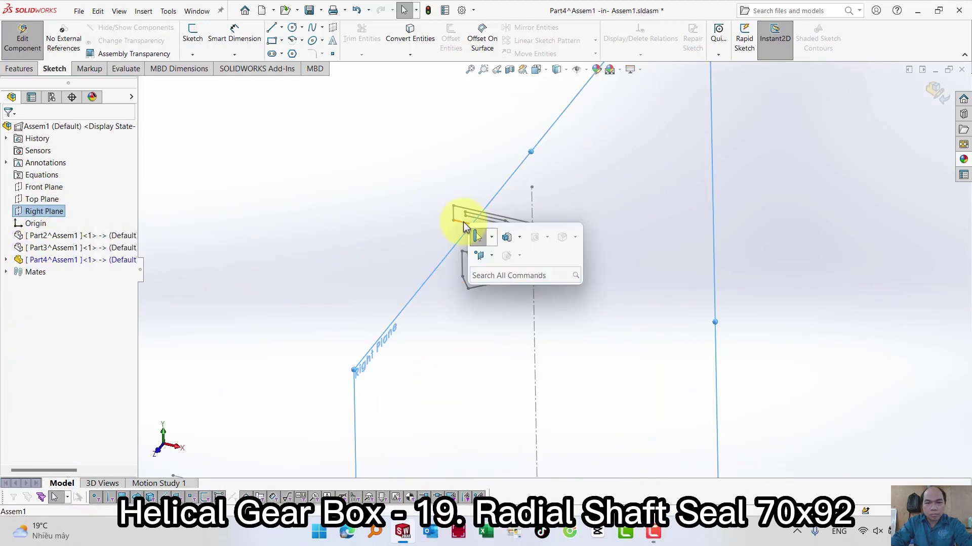
{"action": "left_click", "coordinate": [482, 257]}
{"action": "left_click", "coordinate": [490, 271]}
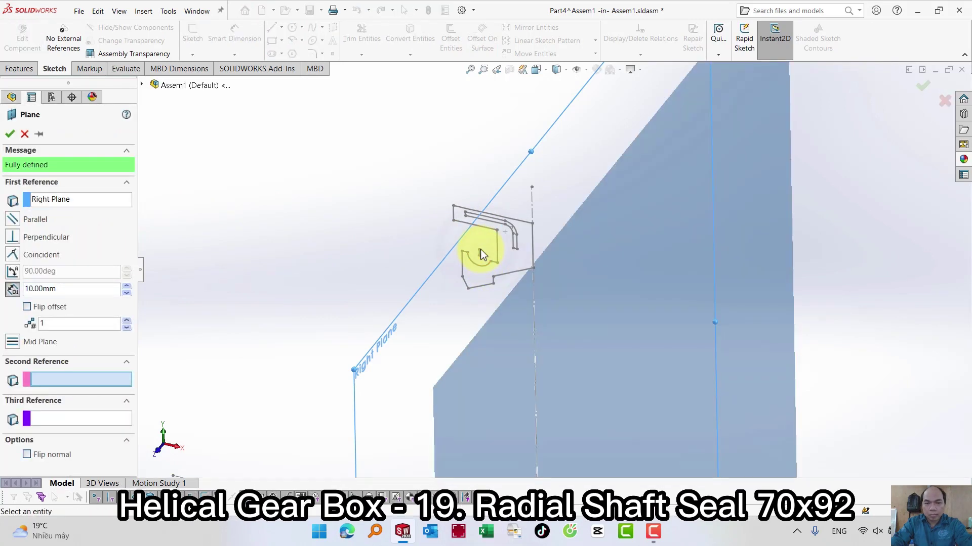
{"action": "left_click", "coordinate": [479, 254]}
{"action": "right_click", "coordinate": [478, 254]}
{"action": "scroll", "coordinate": [478, 254], "scroll_direction": "up", "scroll_amount": 4}
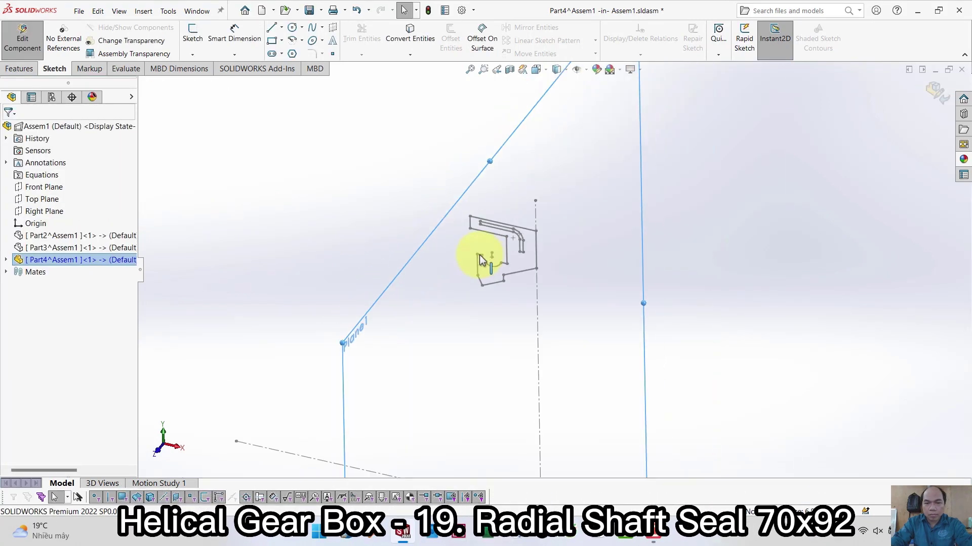
{"action": "left_click", "coordinate": [583, 177]}
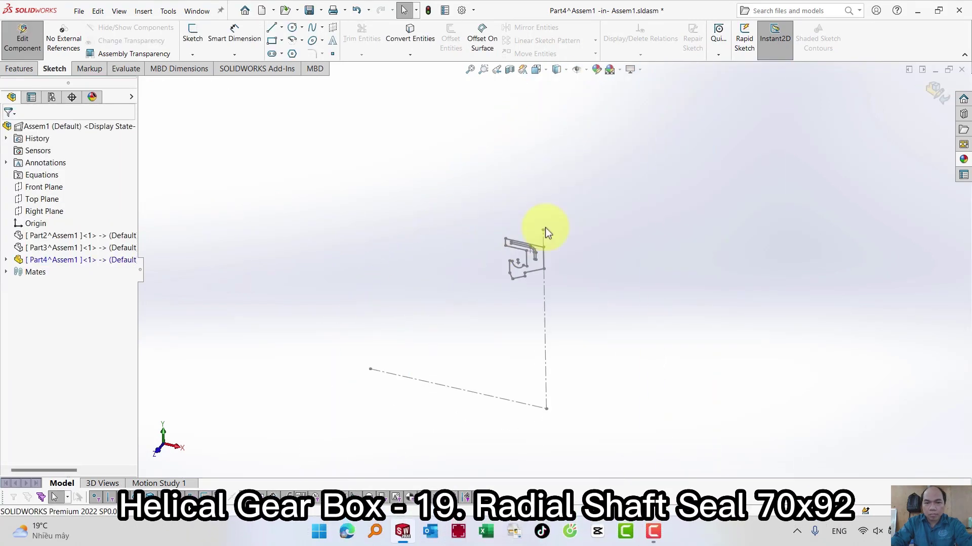
- On the new reference plane, sketch a circle of about 39 mm radius centred on the origin
{"action": "left_click", "coordinate": [6, 260]}
{"action": "left_click", "coordinate": [45, 393]}
{"action": "left_click", "coordinate": [52, 379]}
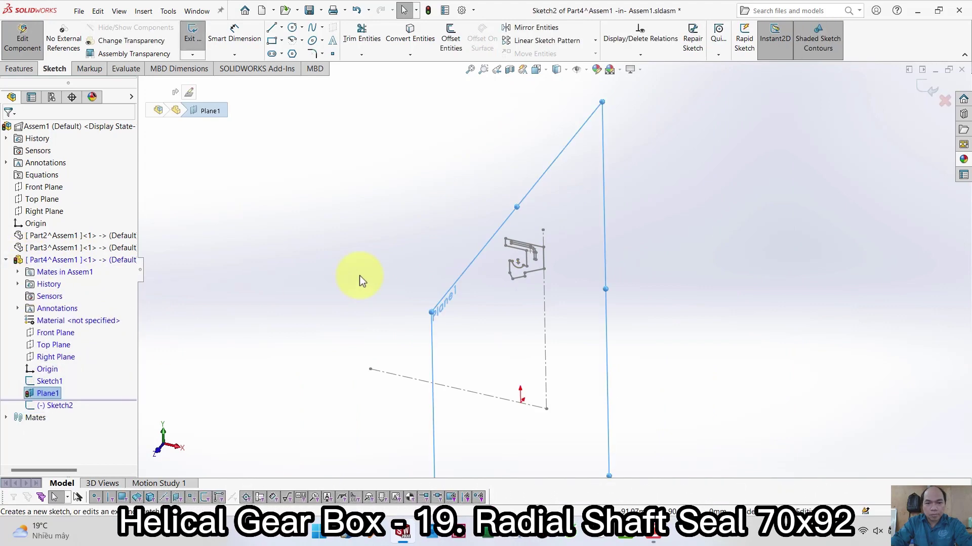
{"action": "key", "text": "s"}
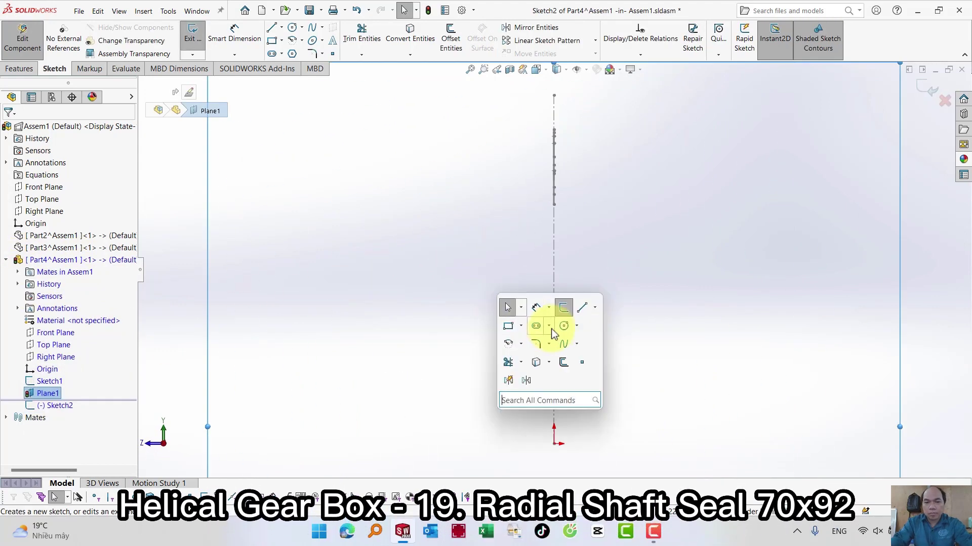
{"action": "left_click", "coordinate": [560, 384]}
{"action": "left_click", "coordinate": [554, 444]}
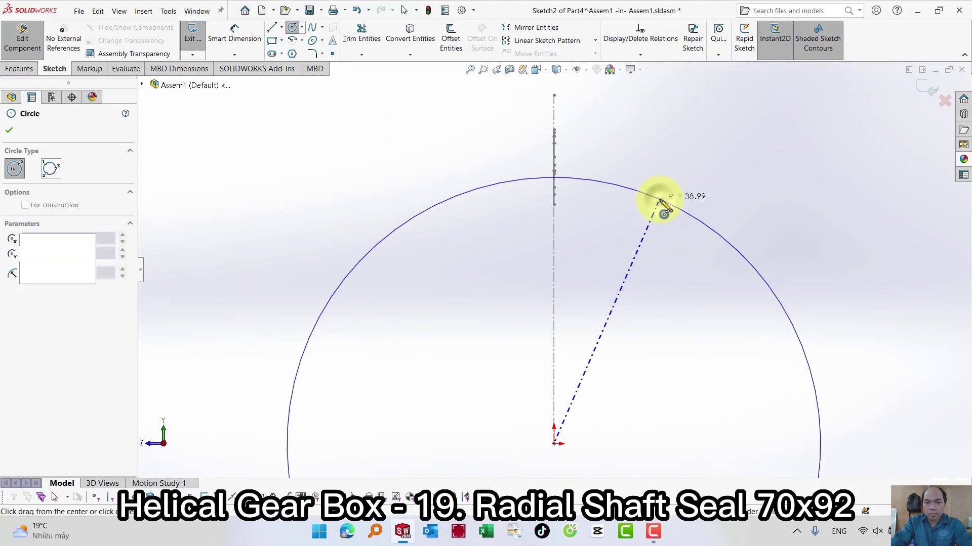
{"action": "left_click", "coordinate": [661, 200]}
{"action": "middle_click_drag", "start_coordinate": [601, 244], "coordinate": [627, 266]}
{"action": "key", "text": "Escape"}
- Make the circle coincident with the short vertical line's lower endpoint and exit the sketch
{"action": "scroll", "coordinate": [607, 207], "scroll_direction": "down", "scroll_amount": 3}
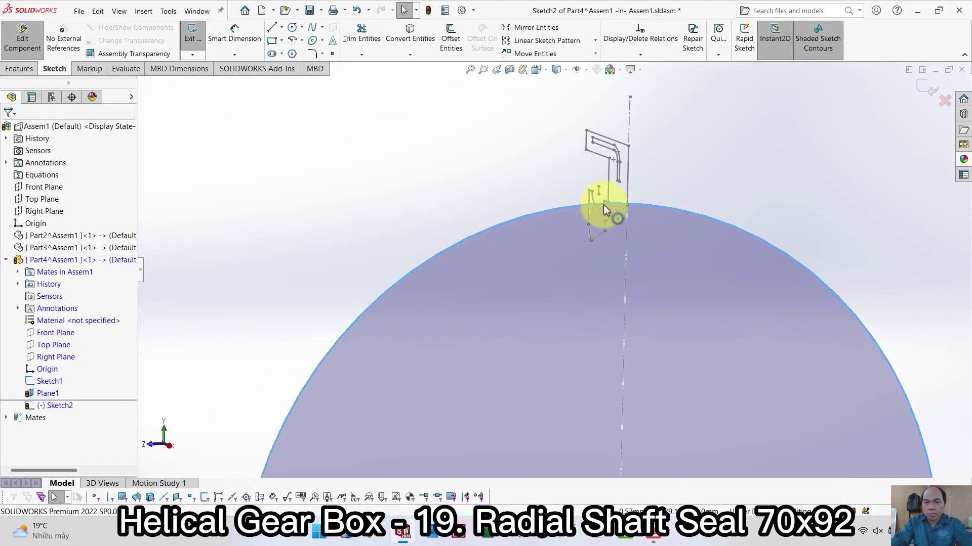
{"action": "left_click", "coordinate": [609, 211], "text": "ctrl"}
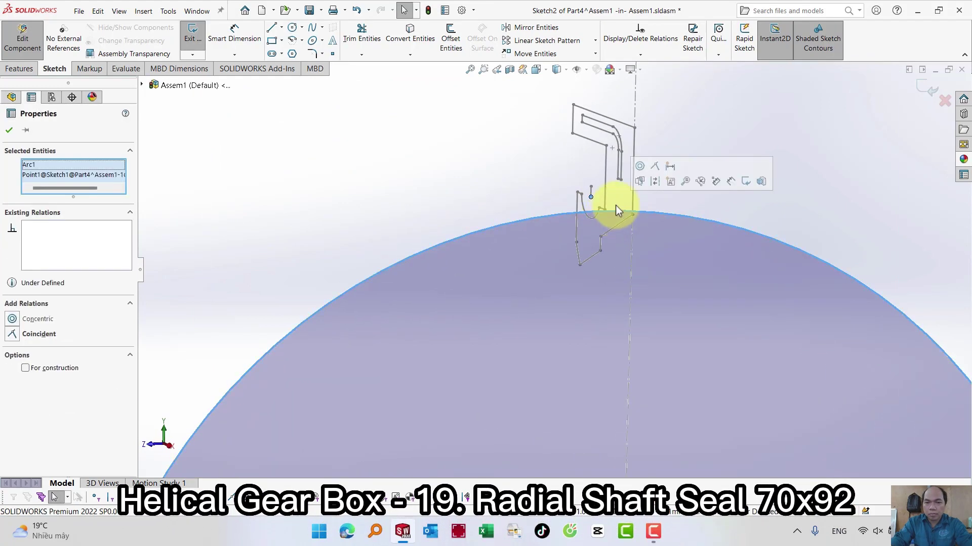
{"action": "left_click", "coordinate": [656, 167]}
{"action": "left_click", "coordinate": [492, 179]}
{"action": "scroll", "coordinate": [552, 277], "scroll_direction": "up", "scroll_amount": 3}
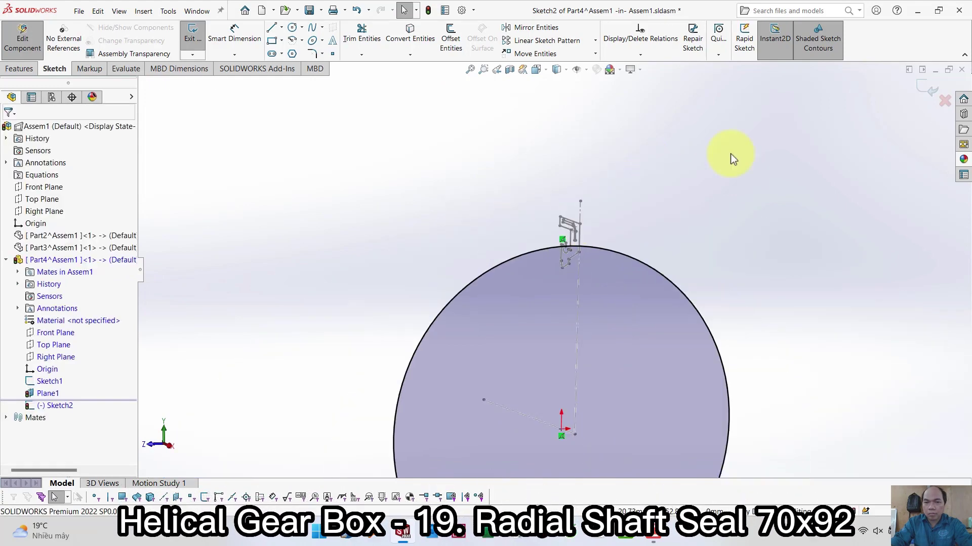
{"action": "left_click", "coordinate": [929, 88]}
{"action": "mouse_move", "coordinate": [607, 191]}
{"action": "middle_mouse_down"}
{"action": "mouse_move", "coordinate": [635, 169]}
{"action": "mouse_move", "coordinate": [697, 243]}
{"action": "mouse_move", "coordinate": [709, 238]}
{"action": "middle_mouse_up"}
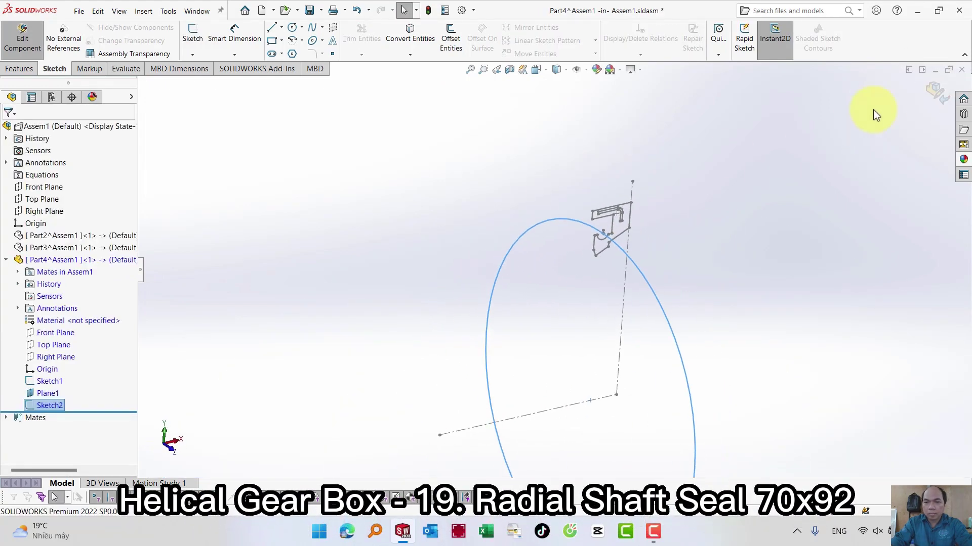
{"action": "left_click", "coordinate": [292, 275]}
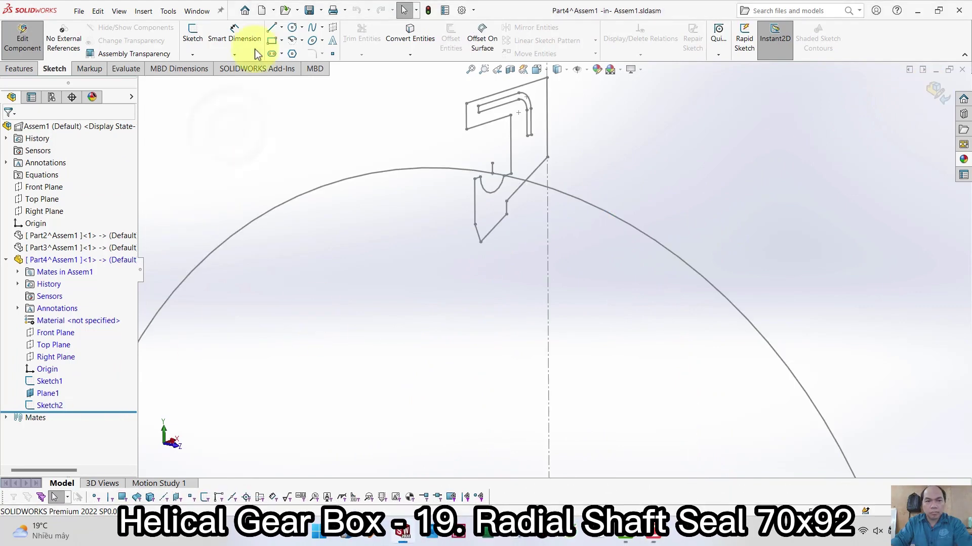
- Start a swept surface with the short vertical line as profile and the large circle as path
{"action": "left_click", "coordinate": [143, 12]}
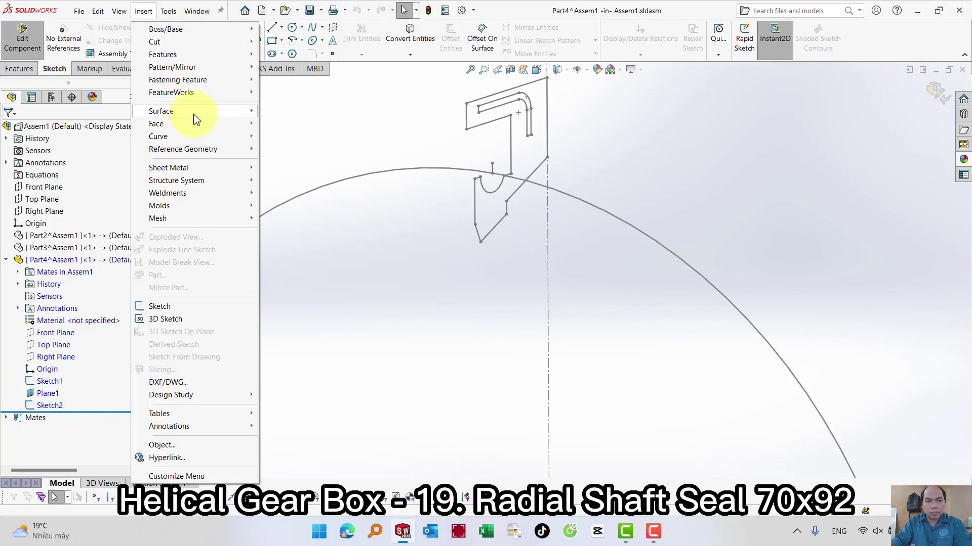
{"action": "mouse_move", "coordinate": [193, 112]}
{"action": "left_click", "coordinate": [302, 135]}
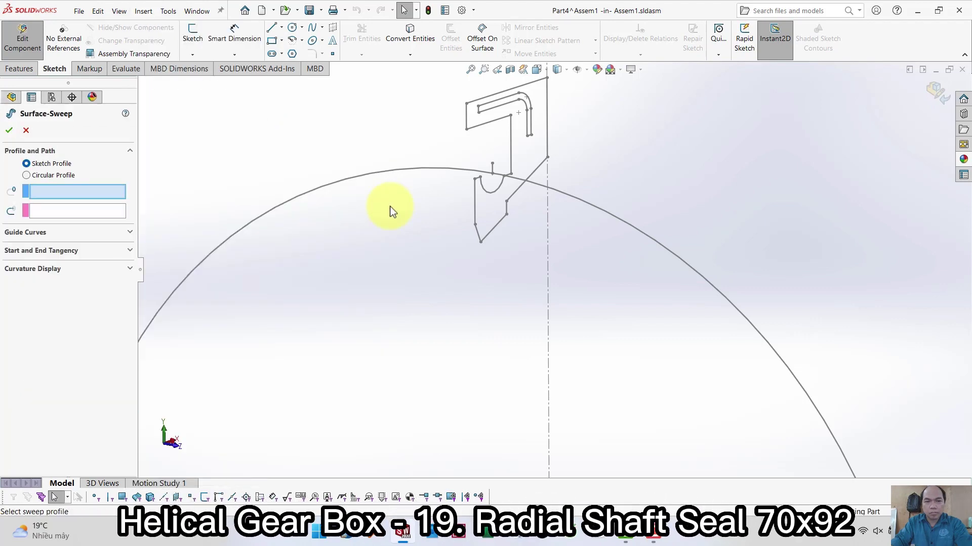
{"action": "left_click", "coordinate": [493, 175]}
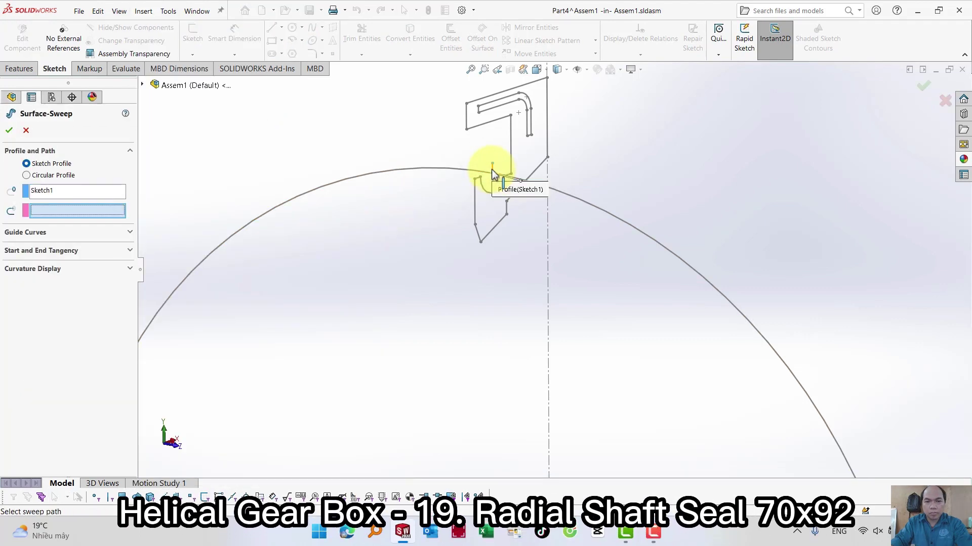
{"action": "left_click", "coordinate": [460, 169]}
- Set the sweep's profile twist to a specified value of 100 revolutions and create the twisted surface
{"action": "left_click", "coordinate": [65, 251]}
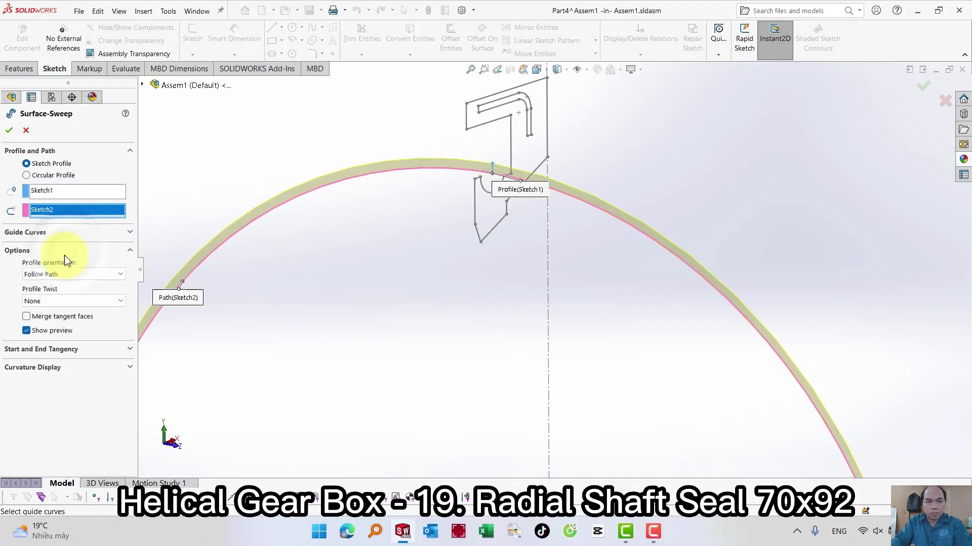
{"action": "left_click", "coordinate": [51, 302]}
{"action": "left_click", "coordinate": [57, 322]}
{"action": "left_click", "coordinate": [62, 306]}
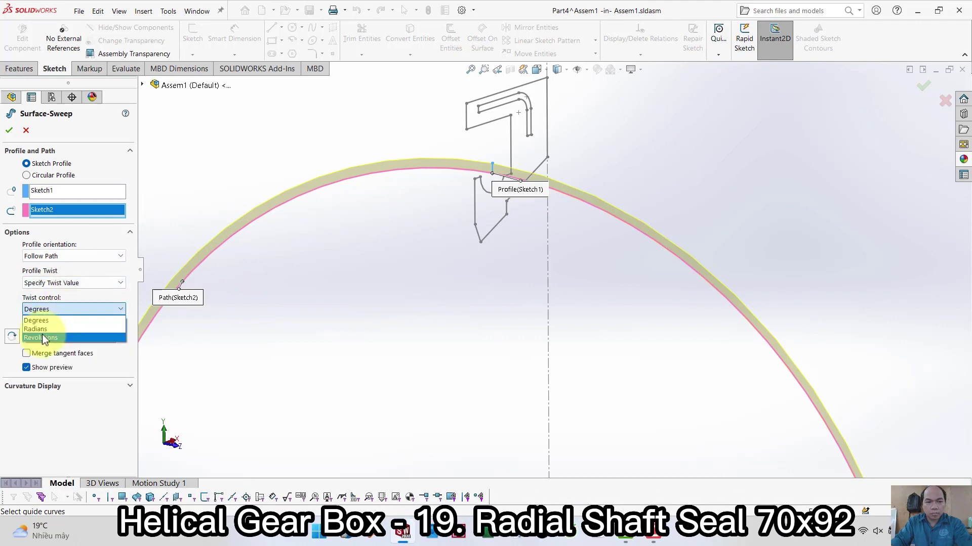
{"action": "left_click", "coordinate": [41, 334]}
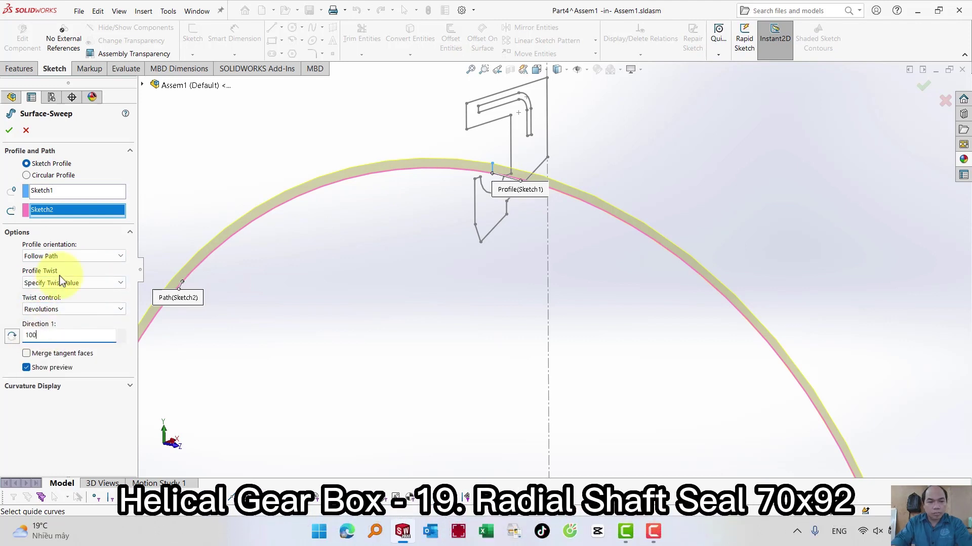
{"action": "key", "text": "Return"}
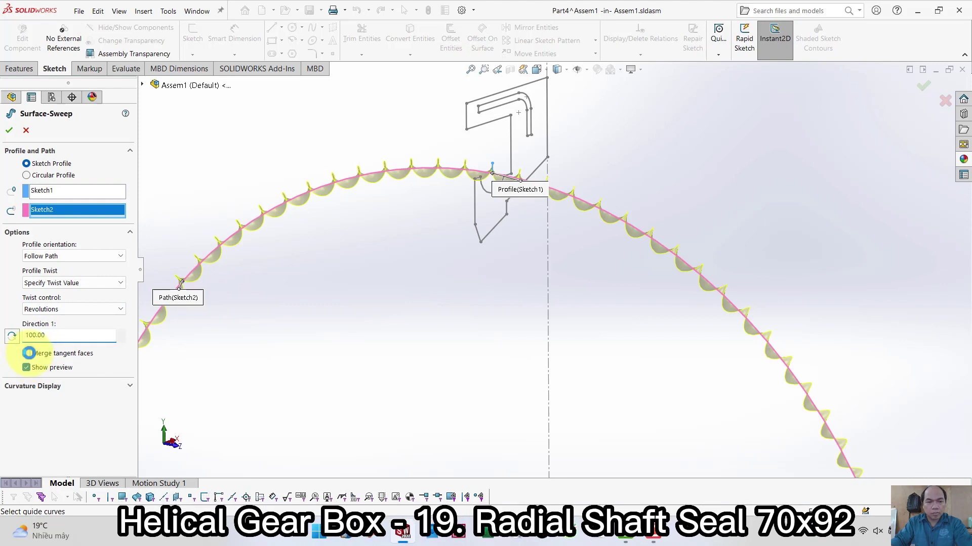
{"action": "left_click", "coordinate": [9, 132]}
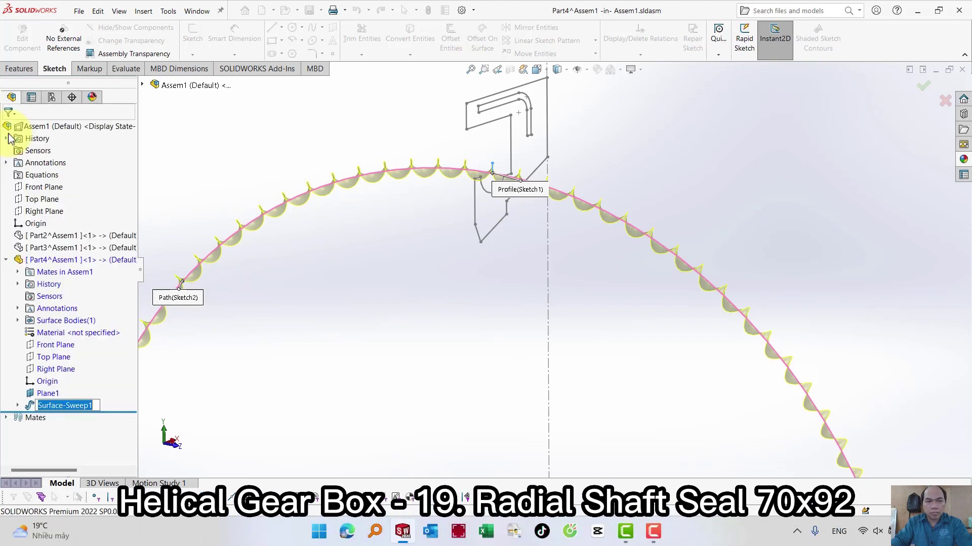
- On Plane1, sketch a small circle centred on the twisted surface's outer edge at the crest on the vertical centreline
{"action": "left_click", "coordinate": [39, 394]}
{"action": "left_click", "coordinate": [45, 380]}
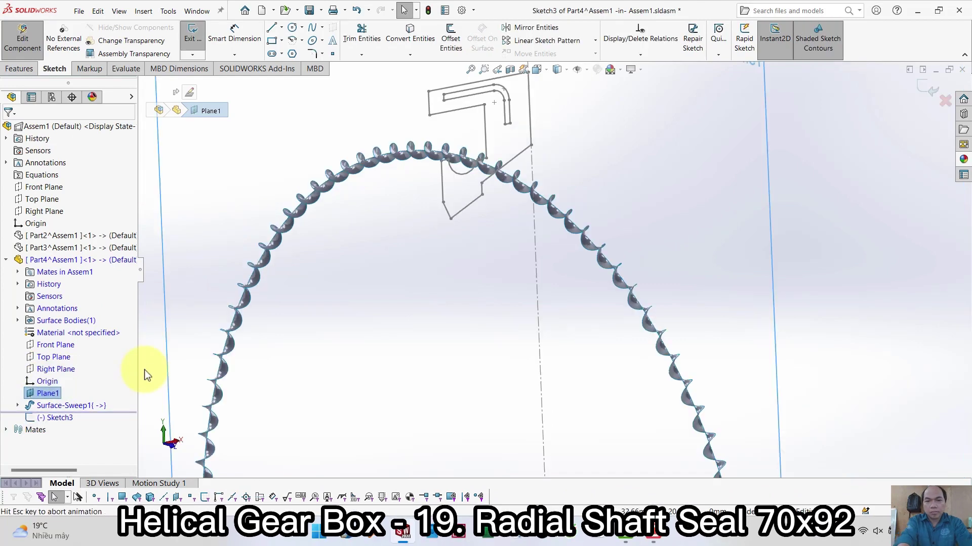
{"action": "key", "text": "s"}
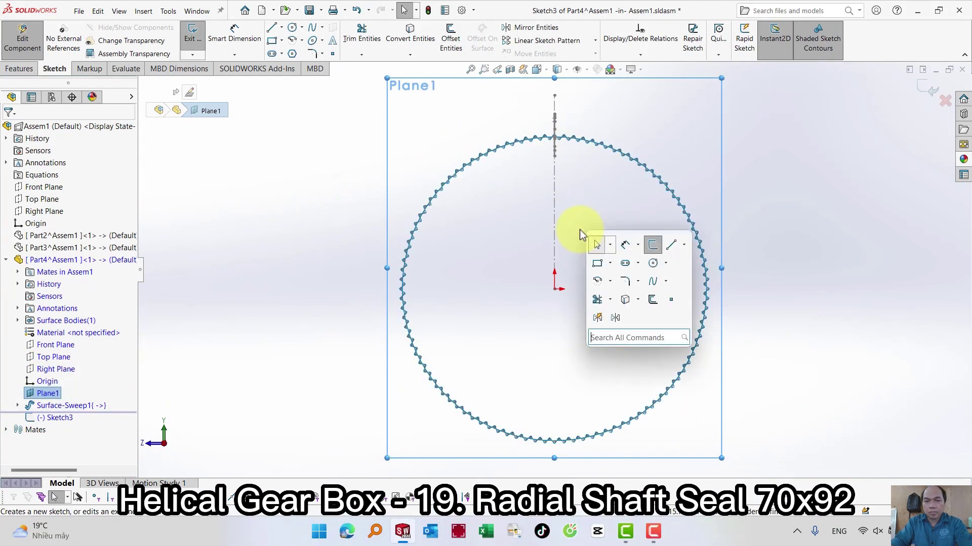
{"action": "left_click", "coordinate": [652, 264]}
{"action": "scroll", "coordinate": [562, 156], "scroll_direction": "down", "scroll_amount": 5}
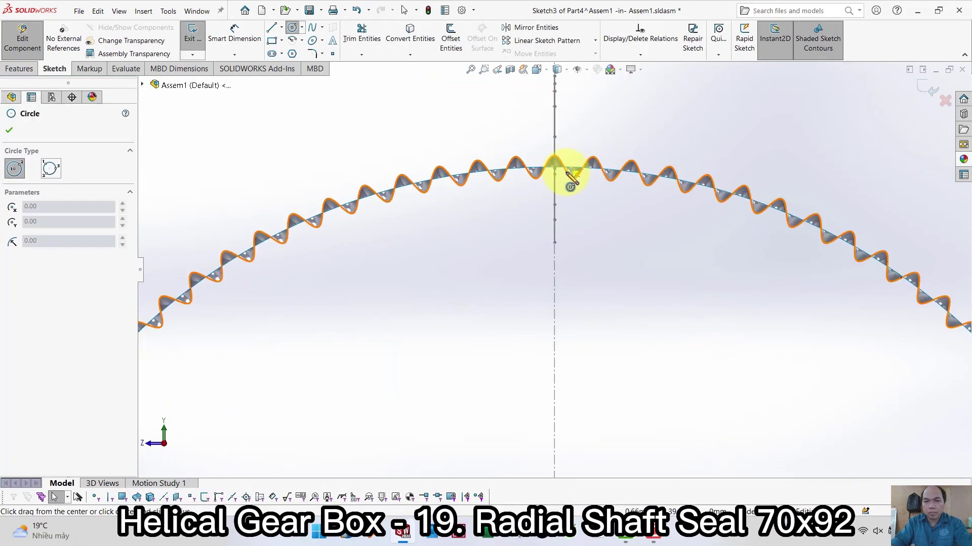
{"action": "scroll", "coordinate": [555, 157], "scroll_direction": "down", "scroll_amount": 2}
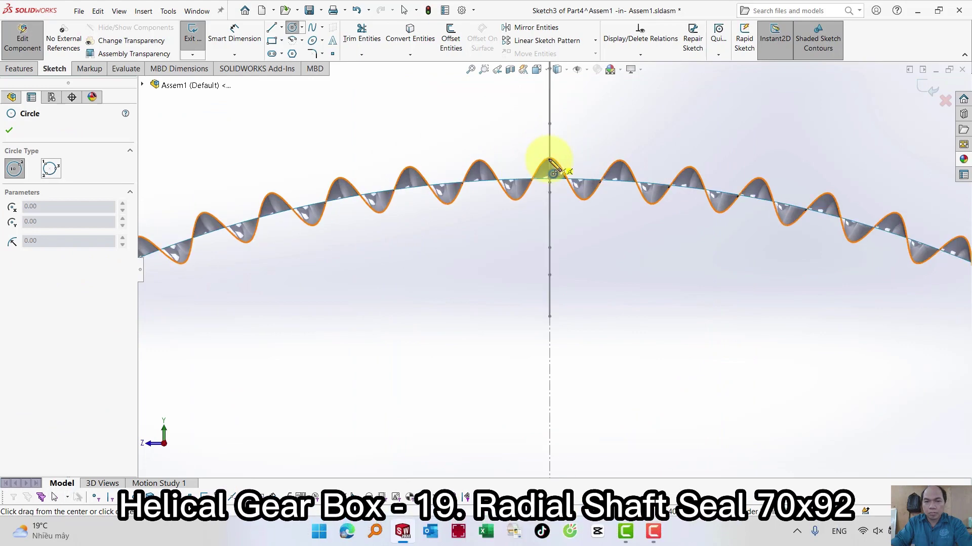
{"action": "left_click", "coordinate": [549, 158]}
{"action": "left_click", "coordinate": [556, 146]}
- Set the small circle's diameter to 1 mm and exit the sketch
{"action": "key", "text": "s"}
{"action": "left_click", "coordinate": [636, 212]}
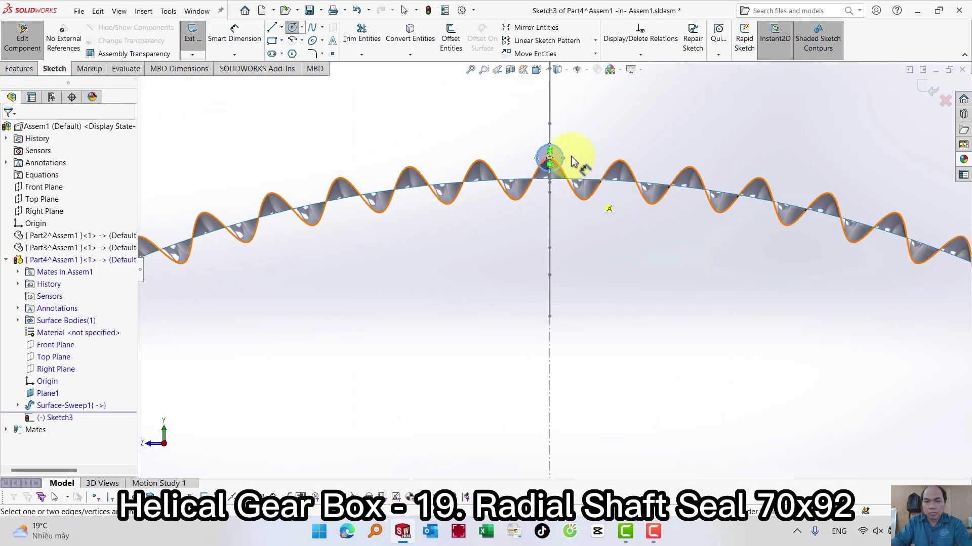
{"action": "left_click", "coordinate": [562, 155]}
{"action": "left_click", "coordinate": [599, 130]}
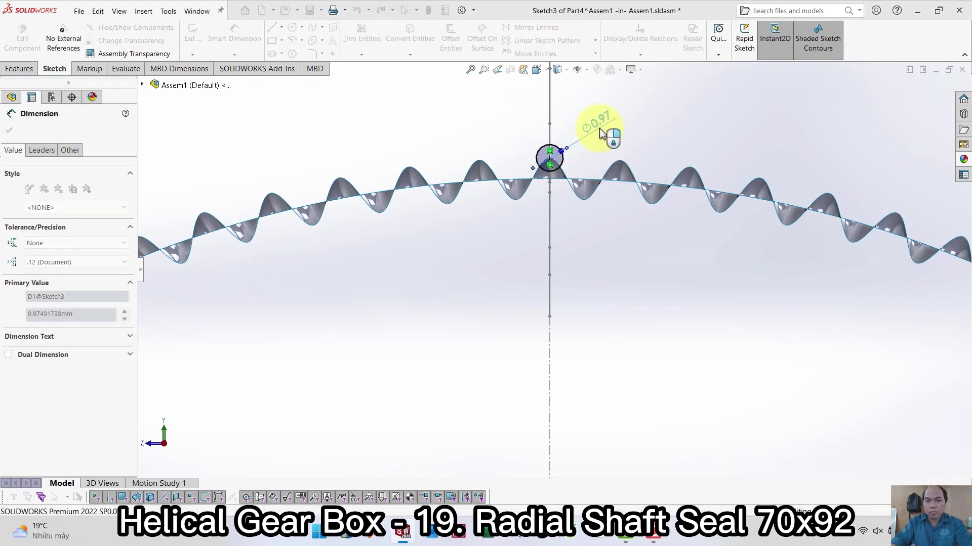
{"action": "type", "text": "1"}
{"action": "key", "text": "Return"}
{"action": "left_click", "coordinate": [816, 120]}
{"action": "key", "text": "s"}
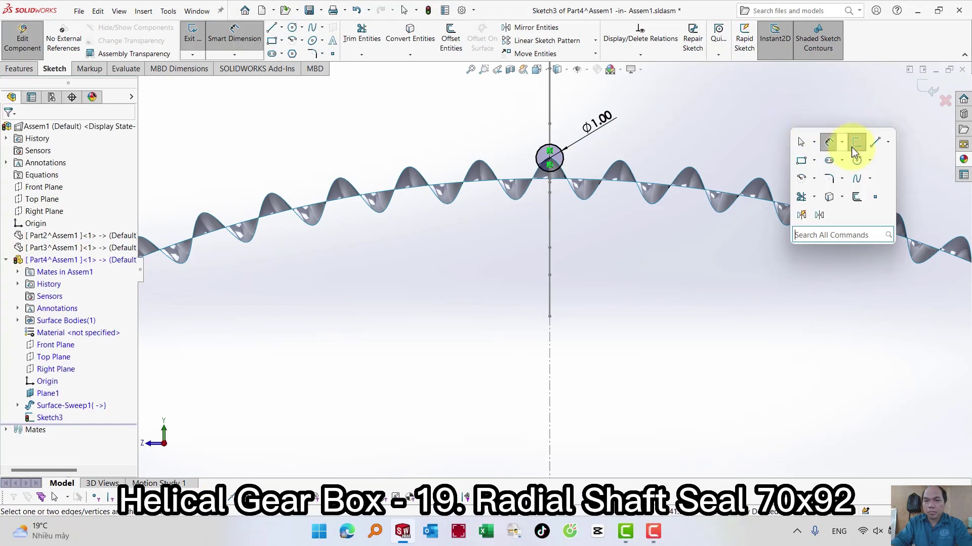
{"action": "left_click", "coordinate": [854, 143]}
- Sweep the 1 mm circle along the twisted surface's helical outer edge to create the solid spring coil
{"action": "right_click_drag", "start_coordinate": [644, 234], "coordinate": [661, 195]}
{"action": "scroll", "coordinate": [605, 193], "scroll_direction": "down", "scroll_amount": 1}
{"action": "key", "text": "s"}
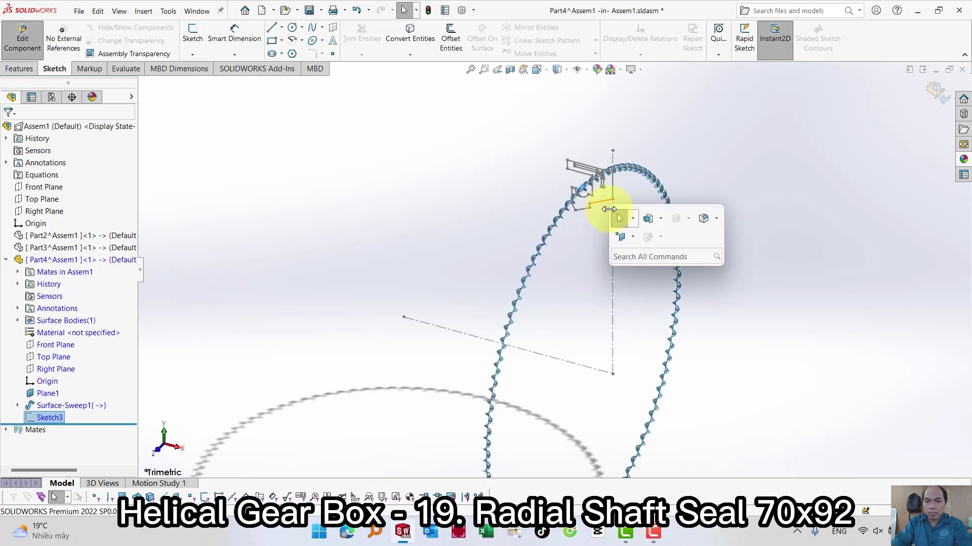
{"action": "left_click", "coordinate": [660, 219]}
{"action": "left_click", "coordinate": [660, 259]}
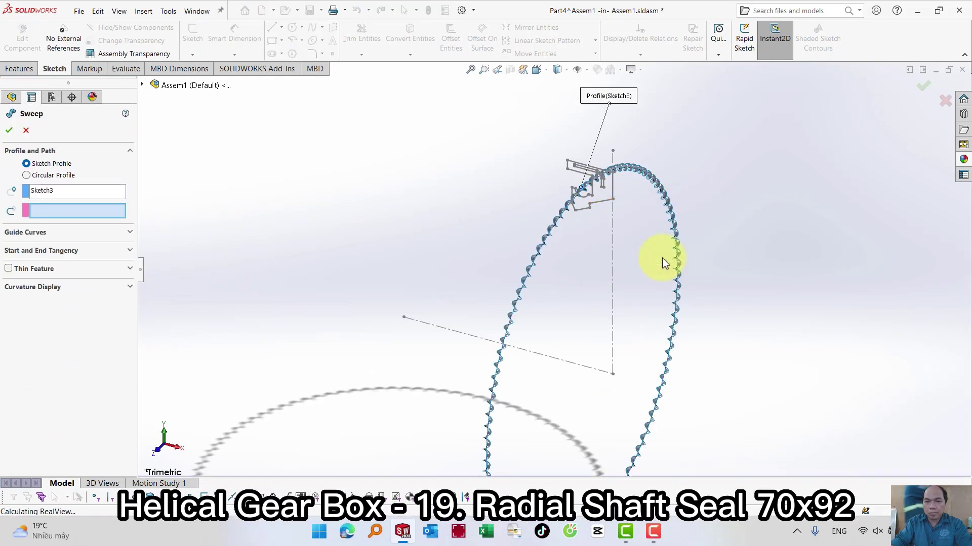
{"action": "scroll", "coordinate": [570, 203], "scroll_direction": "down", "scroll_amount": 3}
{"action": "scroll", "coordinate": [571, 204], "scroll_direction": "down", "scroll_amount": 2}
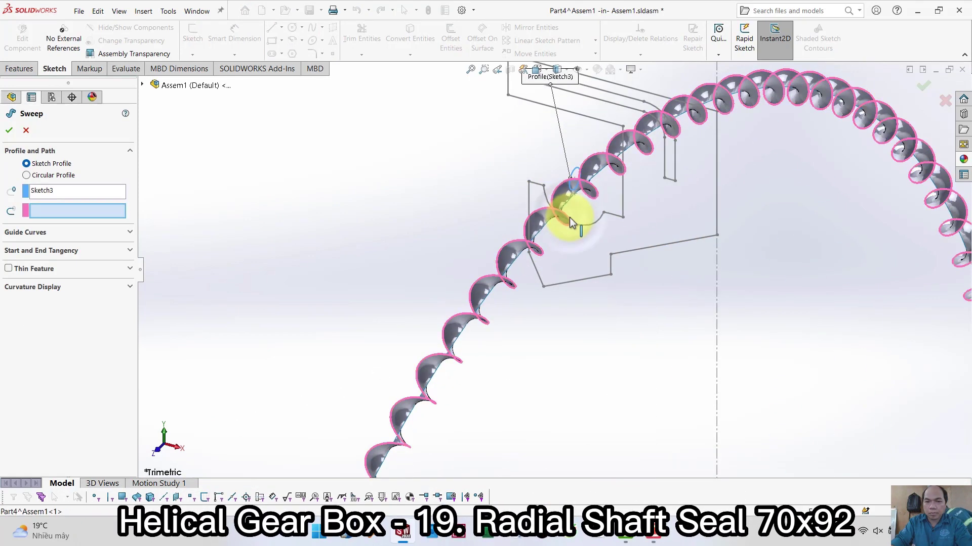
{"action": "left_click", "coordinate": [571, 222]}
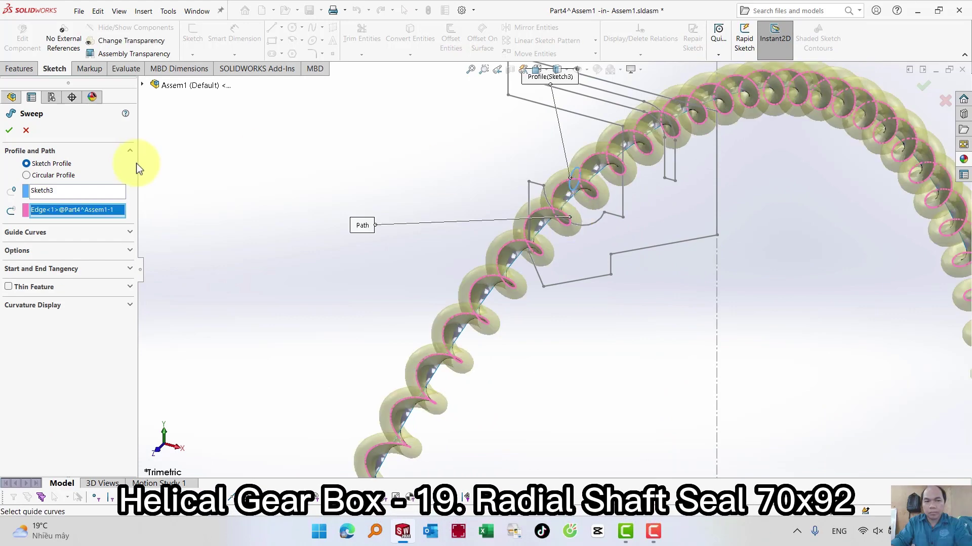
{"action": "left_click", "coordinate": [9, 131]}
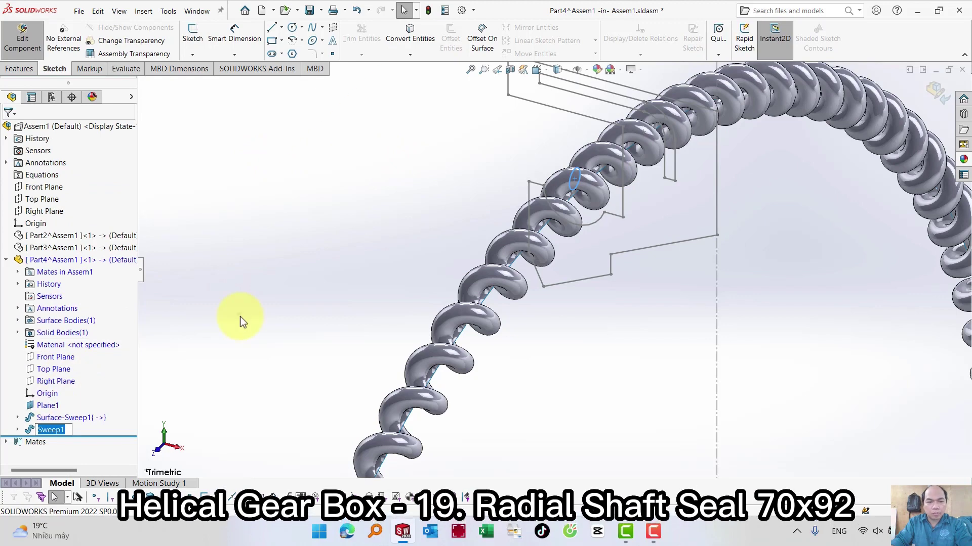
- Hide the twisted surface and assign Plain Carbon Steel to the spring part
{"action": "left_click", "coordinate": [53, 418]}
{"action": "left_click", "coordinate": [58, 408]}
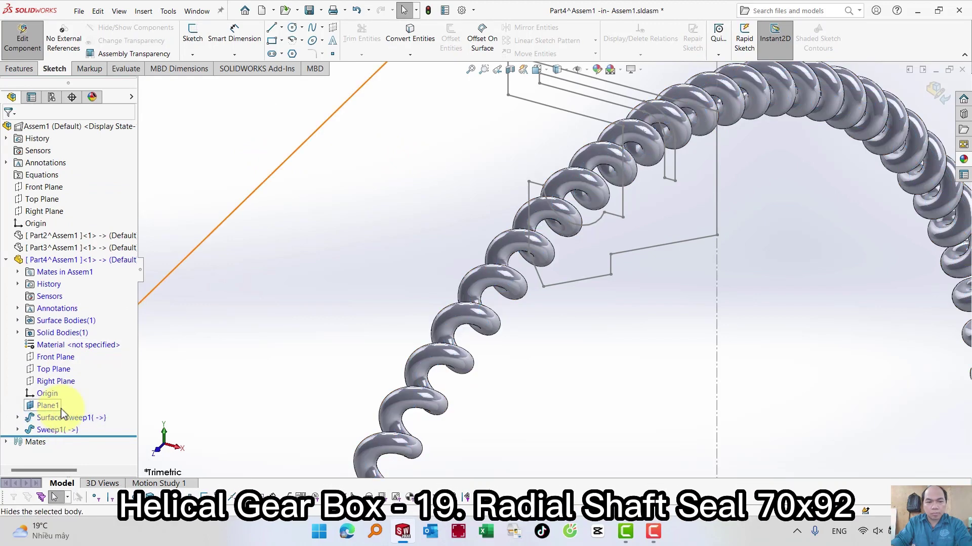
{"action": "right_click", "coordinate": [71, 345]}
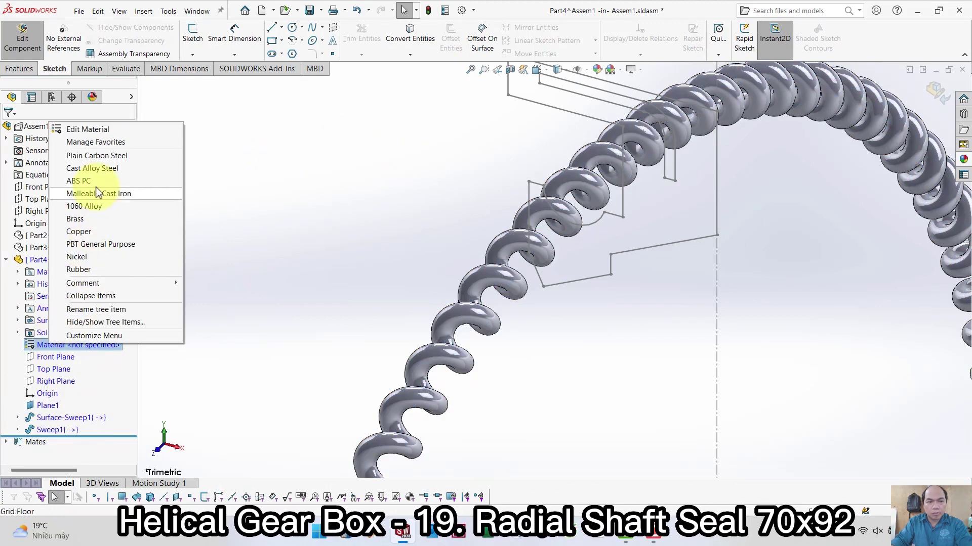
{"action": "left_click", "coordinate": [99, 154]}
{"action": "scroll", "coordinate": [394, 217], "scroll_direction": "up", "scroll_amount": 3}
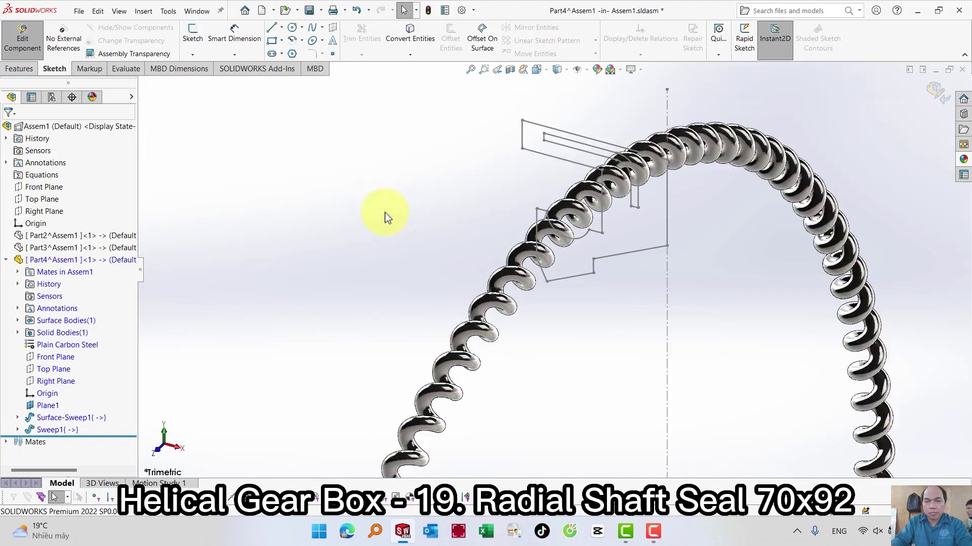
{"action": "middle_click_drag", "start_coordinate": [387, 217], "coordinate": [426, 228]}
- Show the hidden Part2 and Part3 components around the spring
{"action": "left_click", "coordinate": [67, 236]}
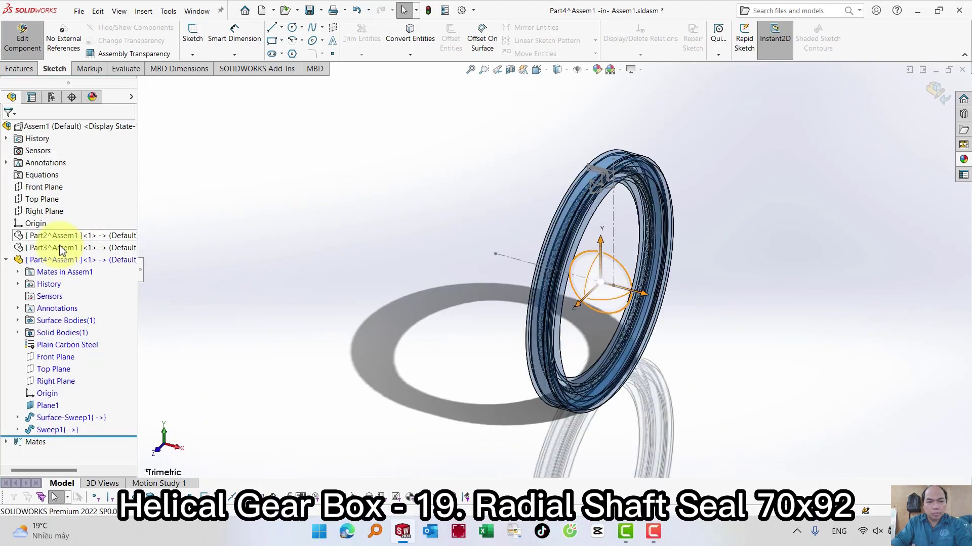
{"action": "left_click", "coordinate": [63, 247], "text": "ctrl"}
{"action": "left_click", "coordinate": [100, 218]}
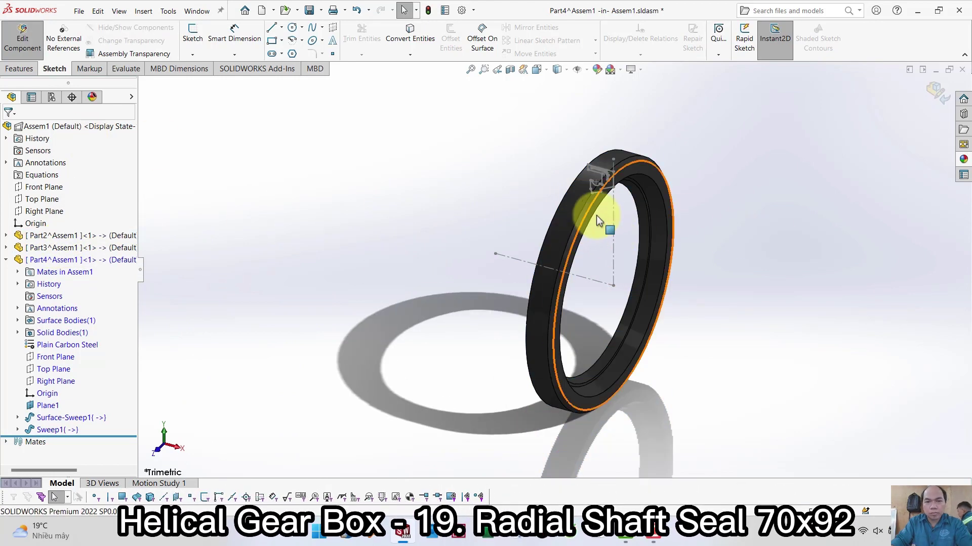
- Hide the assembly's layout sketch and finish editing the spring component
{"action": "left_click", "coordinate": [20, 126]}
{"action": "right_click", "coordinate": [20, 127]}
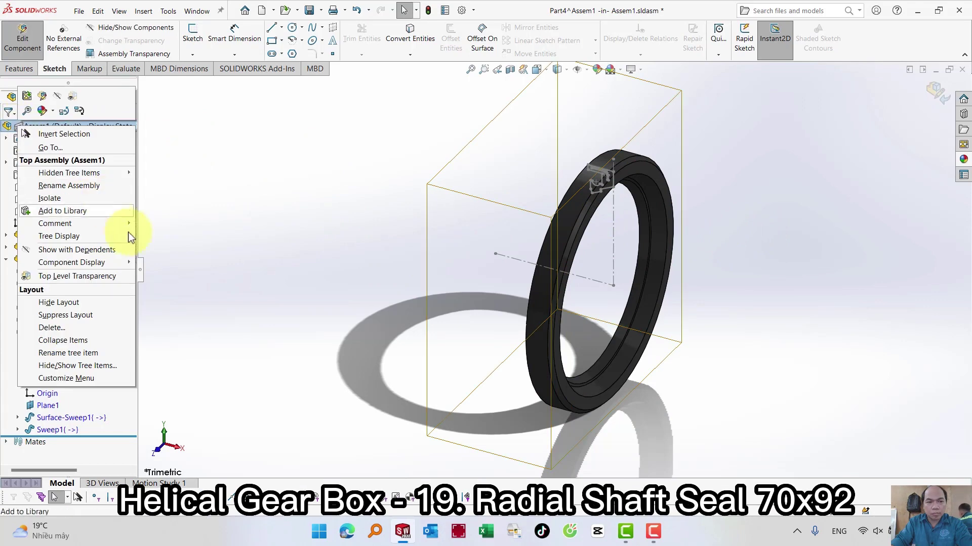
{"action": "left_click", "coordinate": [76, 303]}
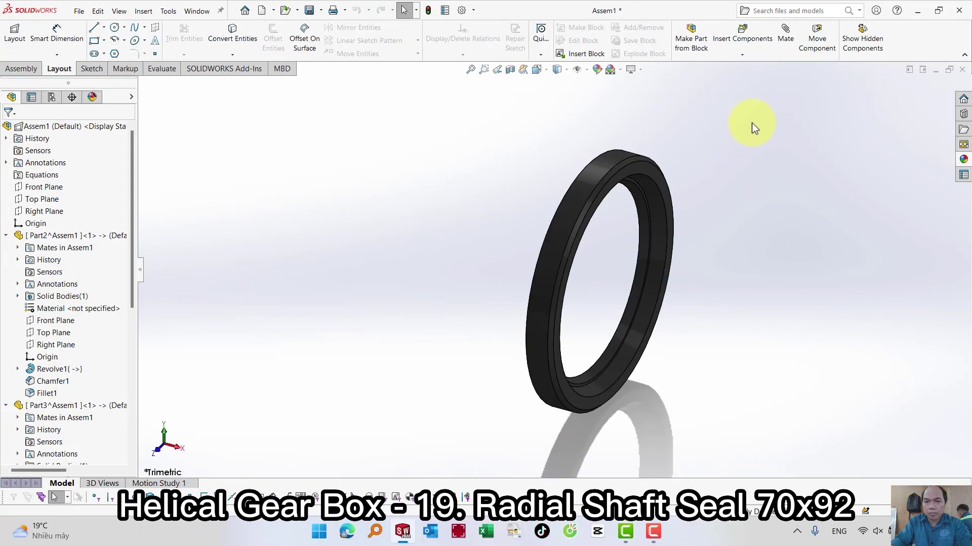
- Save the assembly under the new name 19. Cuff 70x92 in the Complete folder, without in-context references
{"action": "middle_click_drag", "start_coordinate": [752, 123], "coordinate": [363, 220]}
{"action": "left_click", "coordinate": [78, 10]}
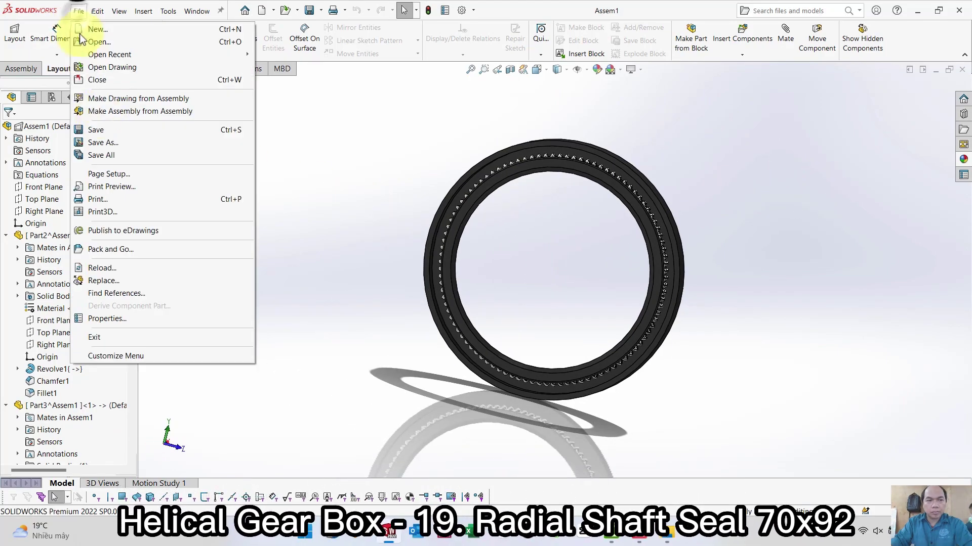
{"action": "left_click", "coordinate": [108, 143]}
{"action": "type", "text": "19. Cuff 70x92"}
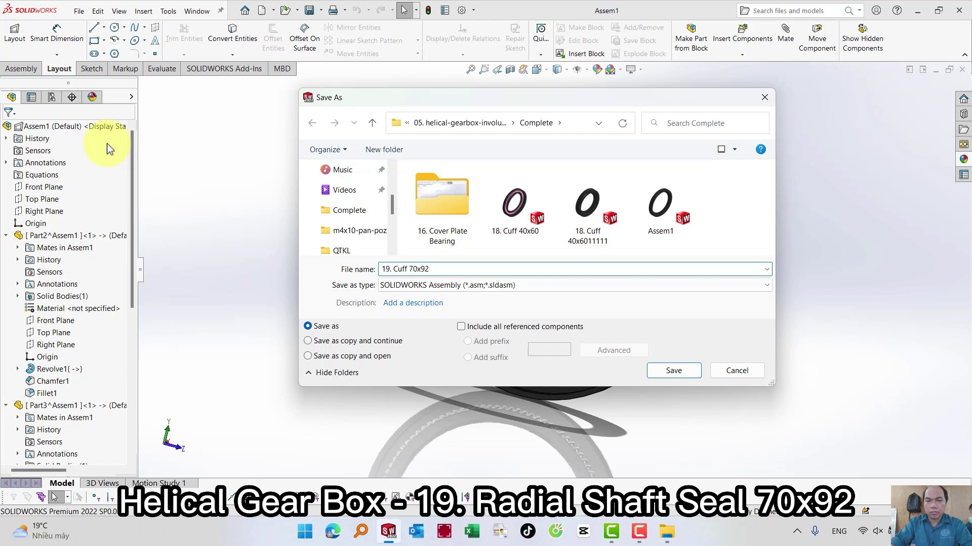
{"action": "key", "text": "Return"}
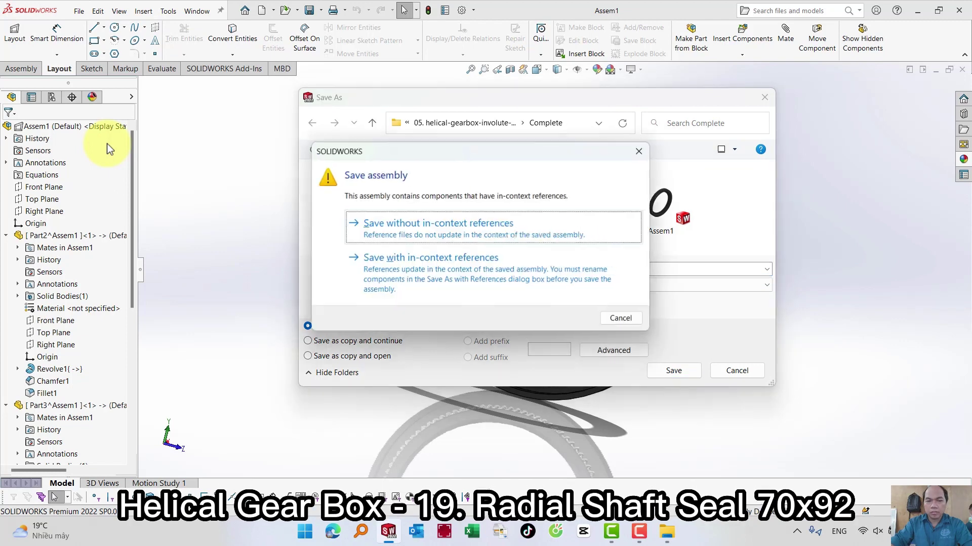
{"action": "left_click", "coordinate": [482, 241]}
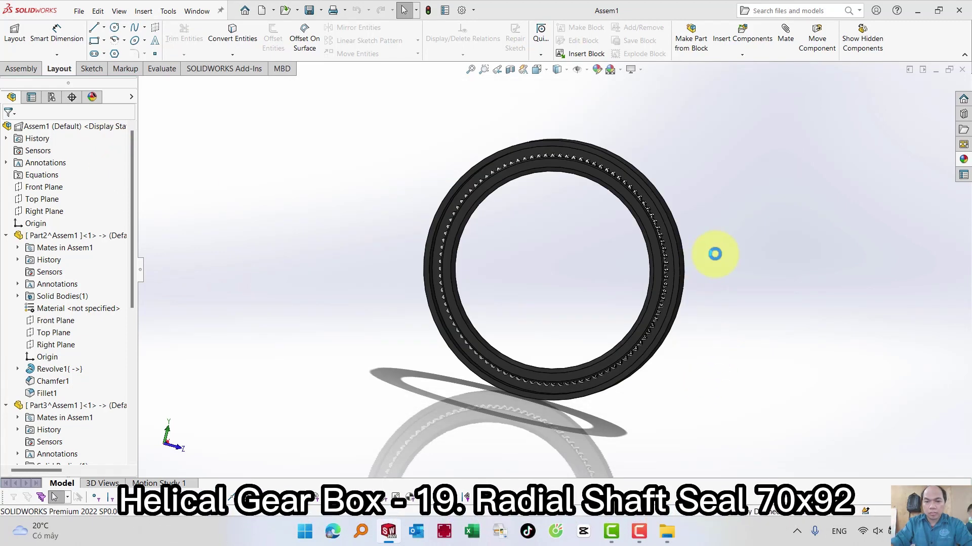
- Orient the seal to the trimetric view and save the assembly
{"action": "middle_click_drag", "start_coordinate": [765, 274], "coordinate": [723, 253]}
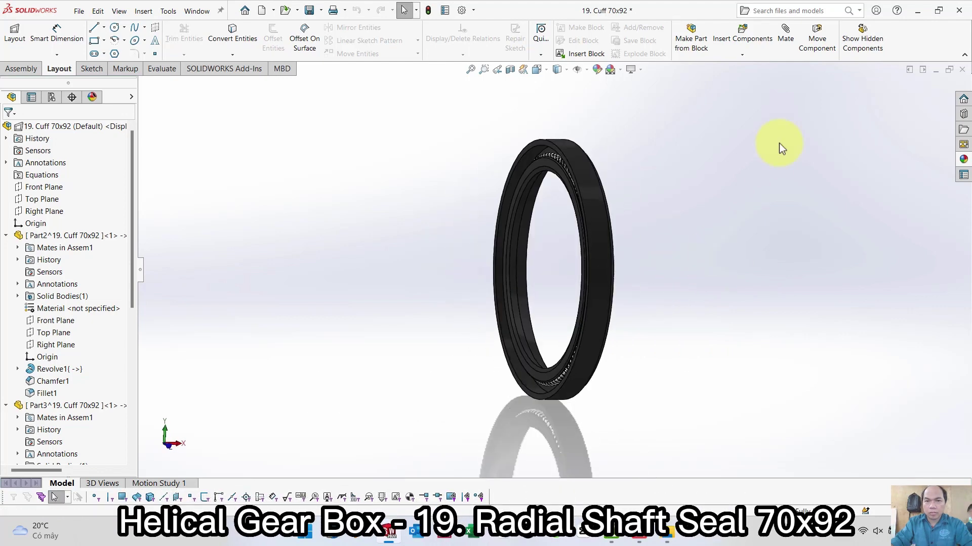
{"action": "key", "text": "ctrl+7"}
{"action": "key", "text": "ctrl+s"}
- Examine the seal's cross-section with a temporary Front Plane section view, offset 19 mm and 16 mm, and cancel it
{"action": "left_click", "coordinate": [516, 73]}
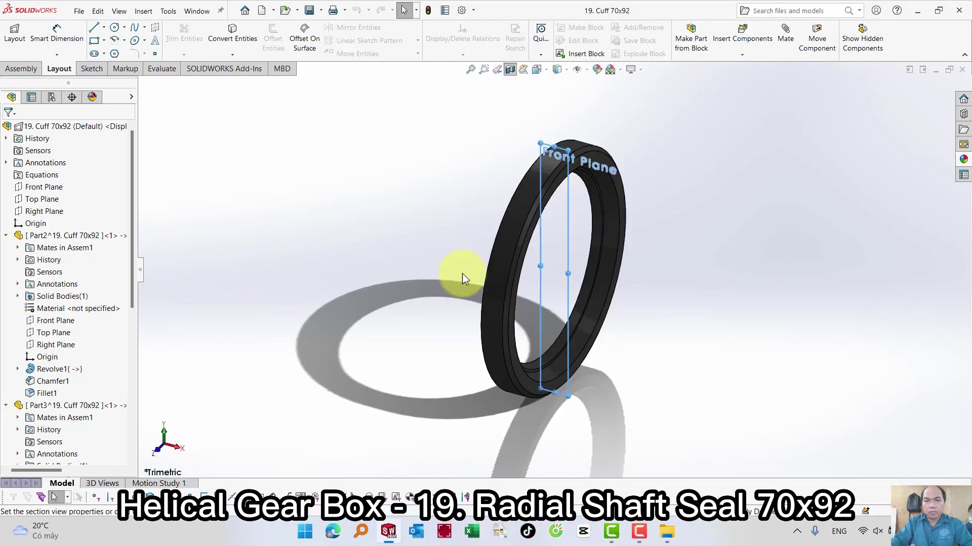
{"action": "left_click_drag", "start_coordinate": [577, 274], "coordinate": [527, 231]}
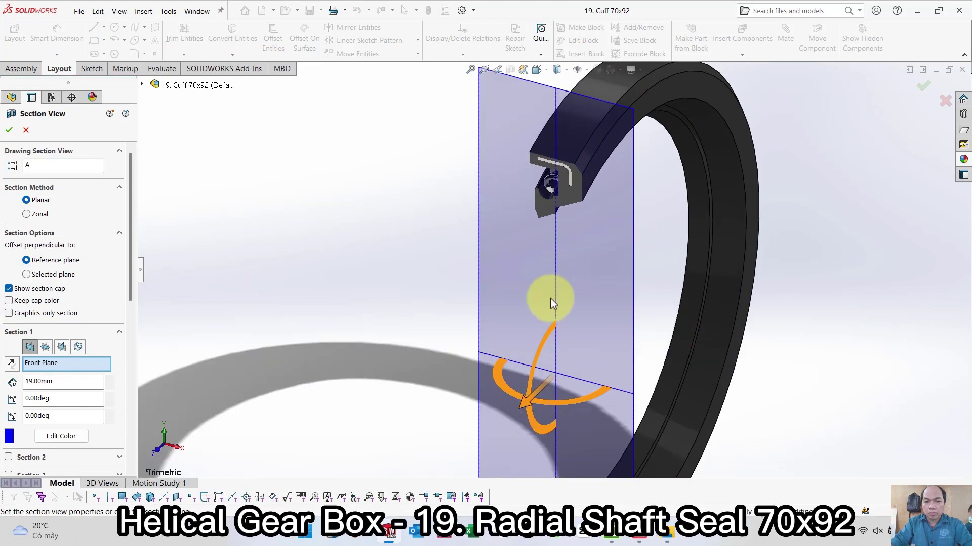
{"action": "mouse_move", "coordinate": [519, 408]}
{"action": "left_mouse_down"}
{"action": "mouse_move", "coordinate": [568, 347]}
{"action": "mouse_move", "coordinate": [593, 341]}
{"action": "mouse_move", "coordinate": [498, 390]}
{"action": "mouse_move", "coordinate": [698, 318]}
{"action": "mouse_move", "coordinate": [525, 395]}
{"action": "left_mouse_up"}
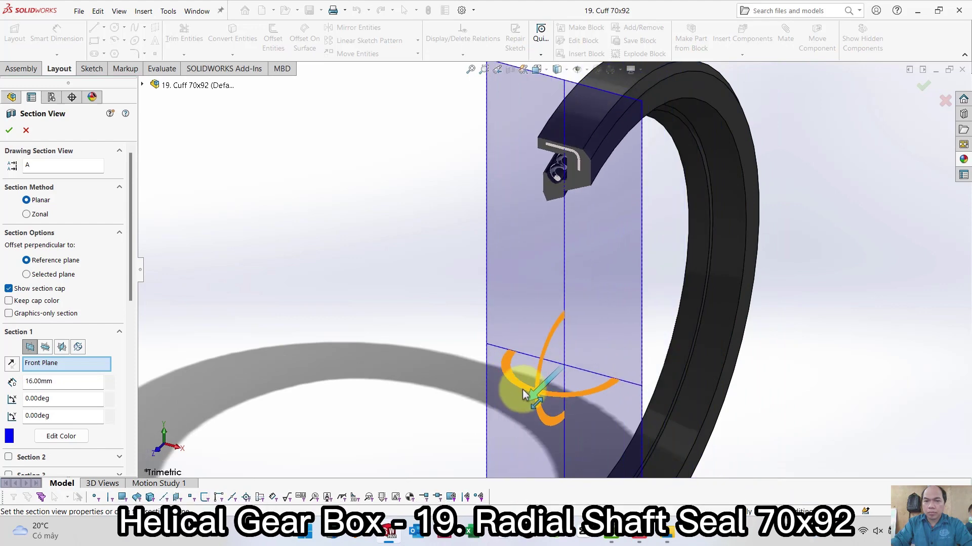
{"action": "left_click", "coordinate": [26, 132]}
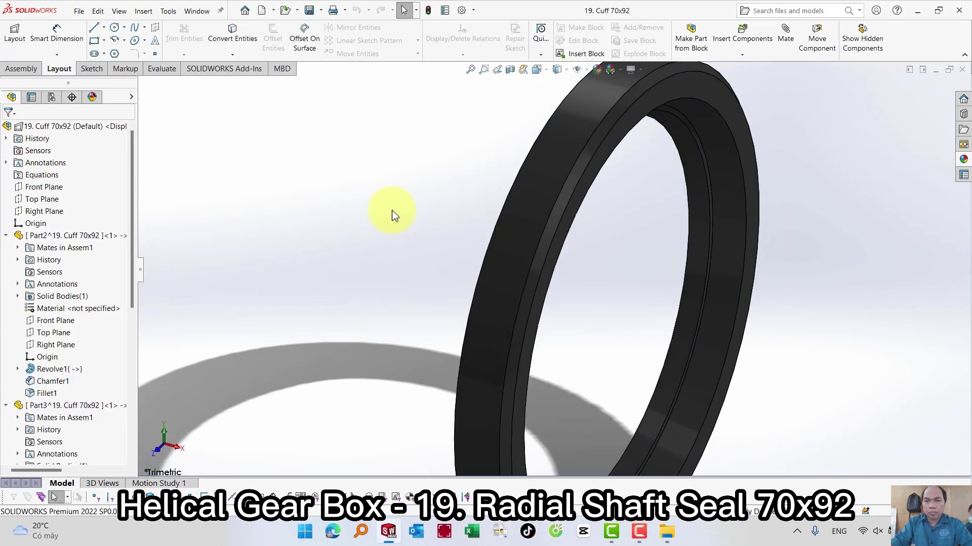